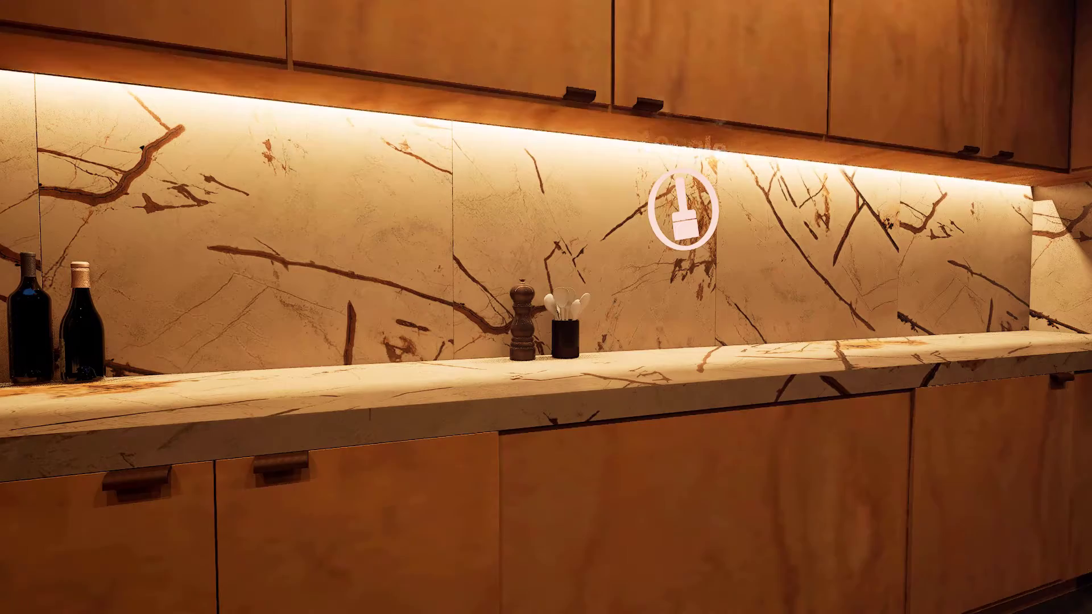
Cycle the kitchen's cabinet and backsplash materials with the material toggle during play
key(Tab)
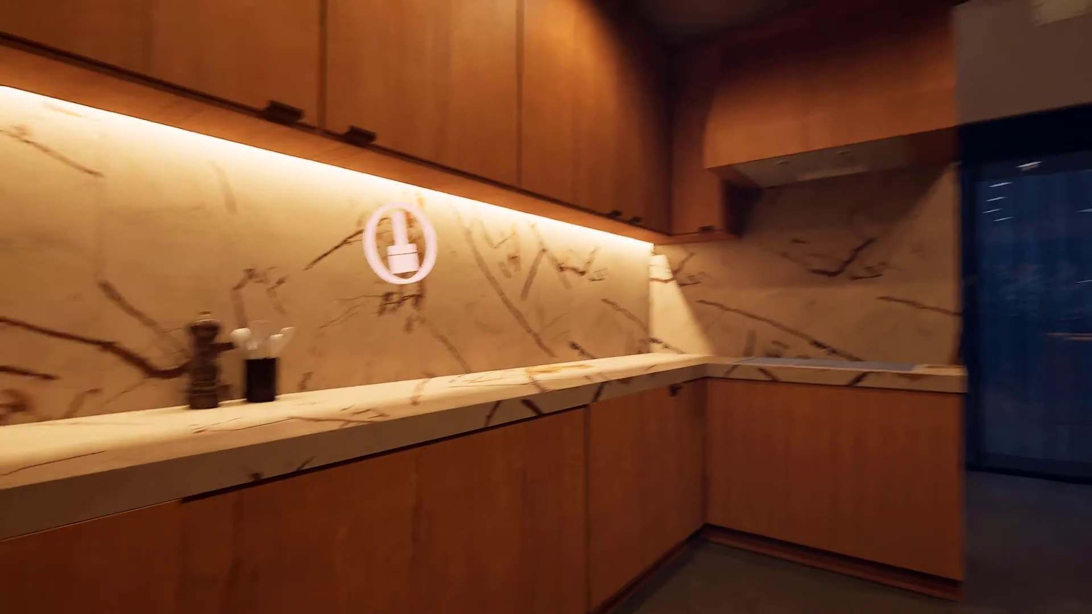
key(Tab)
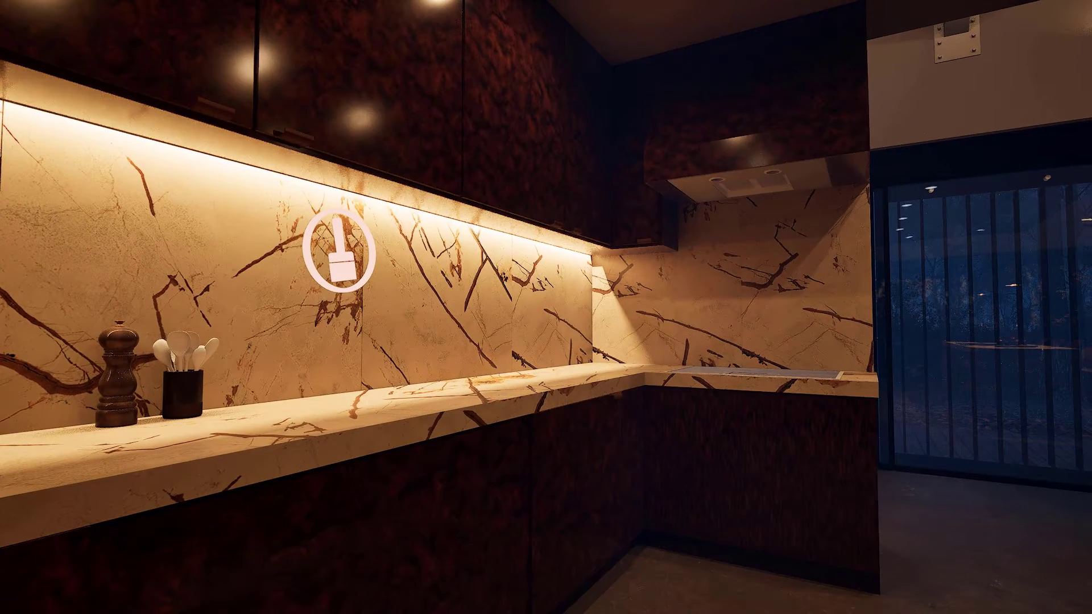
key(Tab)
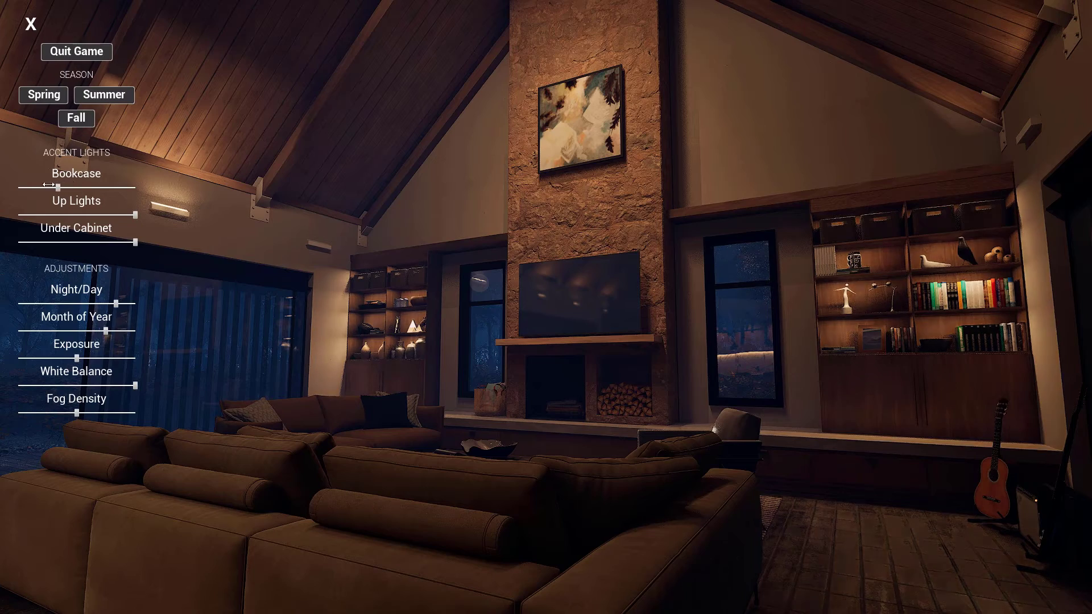
Lower the Up Lights accent slider and the Month of Year slider in the in-game menu
drag(48, 185, 43, 186)
drag(132, 217, 11, 219)
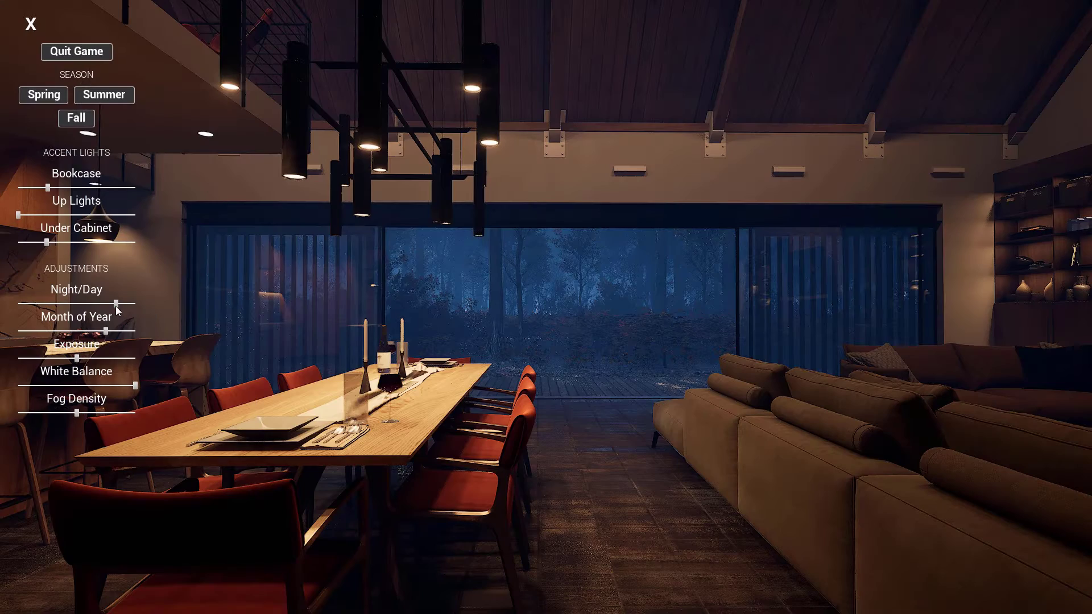
drag(116, 304, 91, 303)
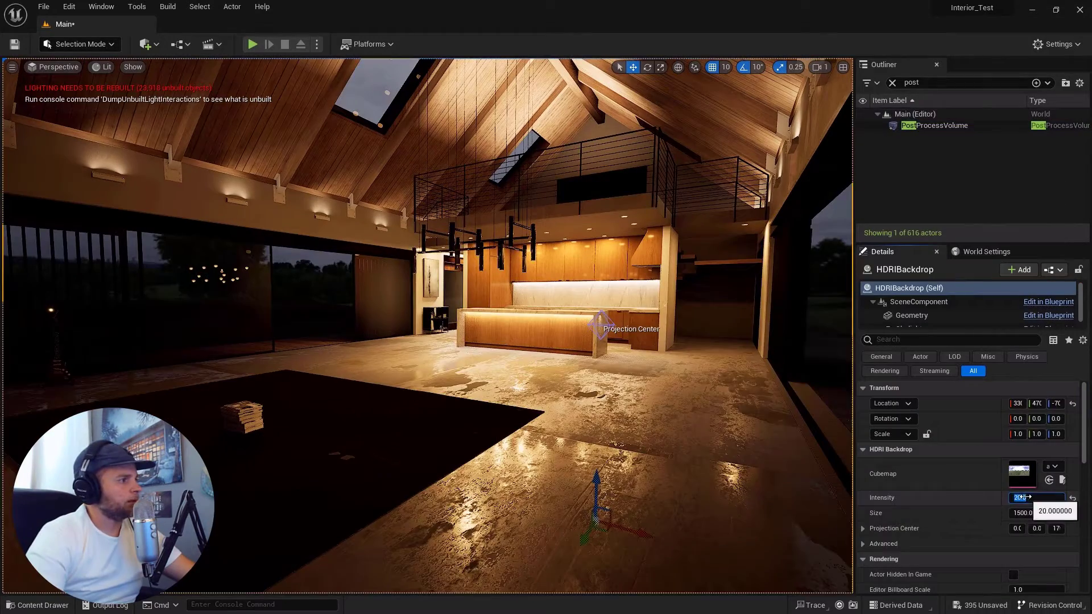
Set the HDRI Backdrop's intensity to 500
text(500)
key(Return)
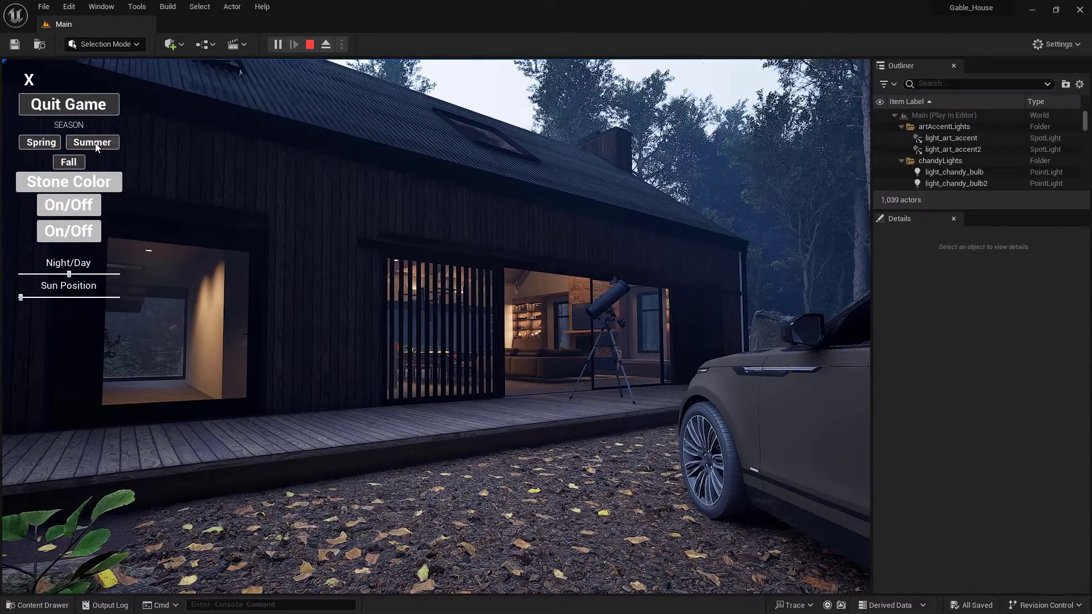
Switch the season to Summer, nudge the Night/Day slider later, and cycle the stone color
click(96, 144)
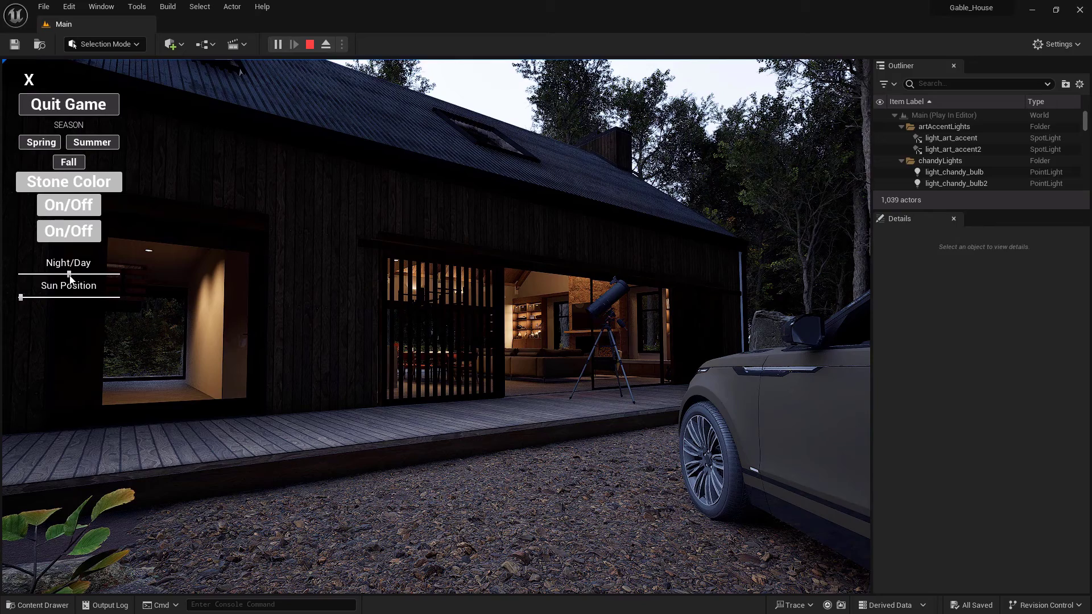
drag(92, 275, 102, 275)
click(90, 181)
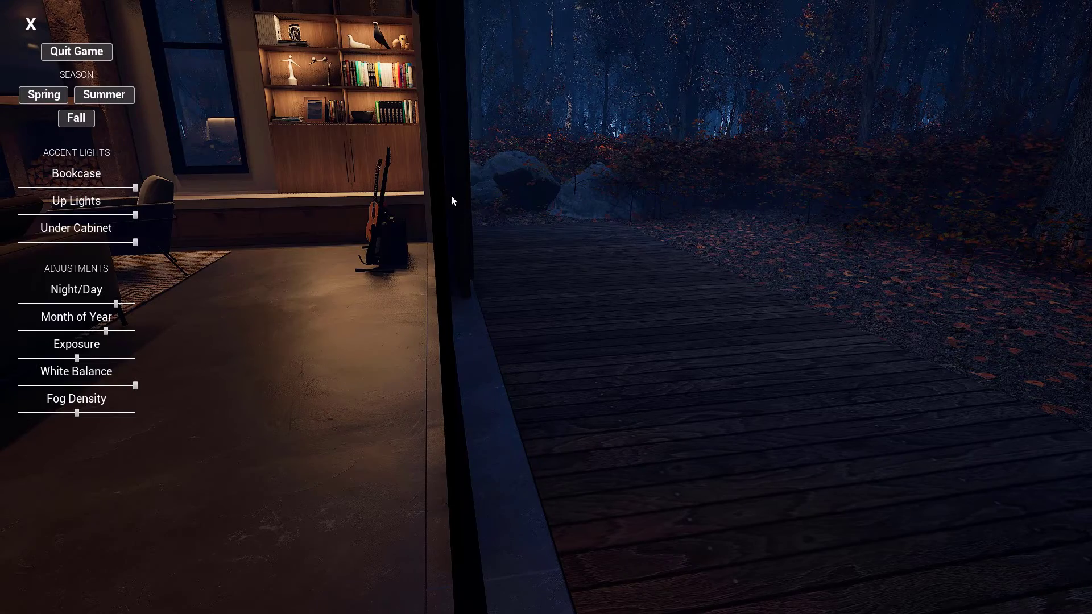
Switch the season to Spring and lower the Month of Year slider
drag(291, 194, 34, 178)
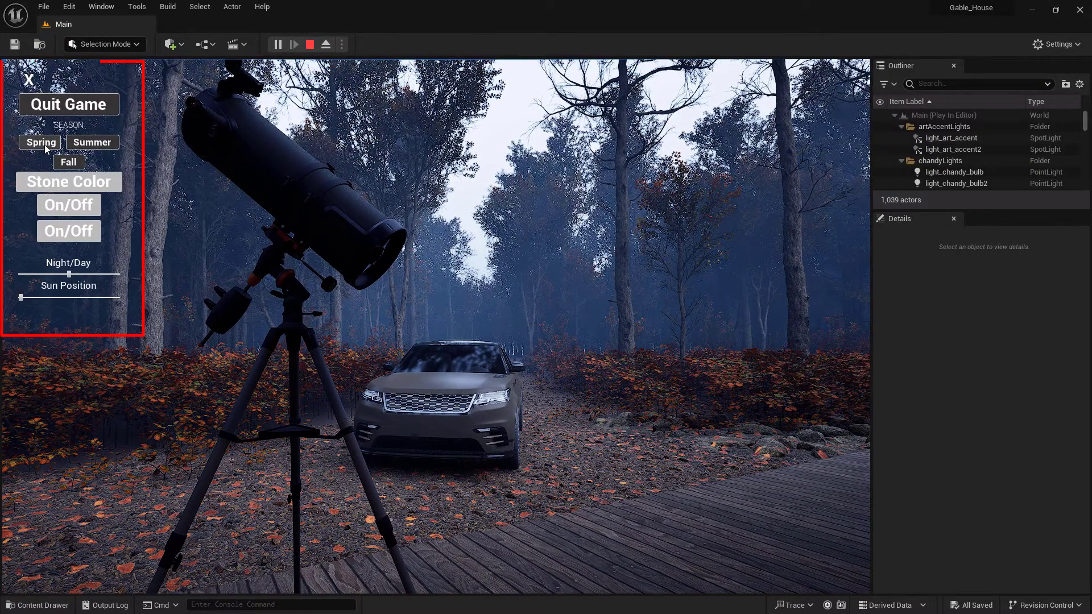
click(41, 143)
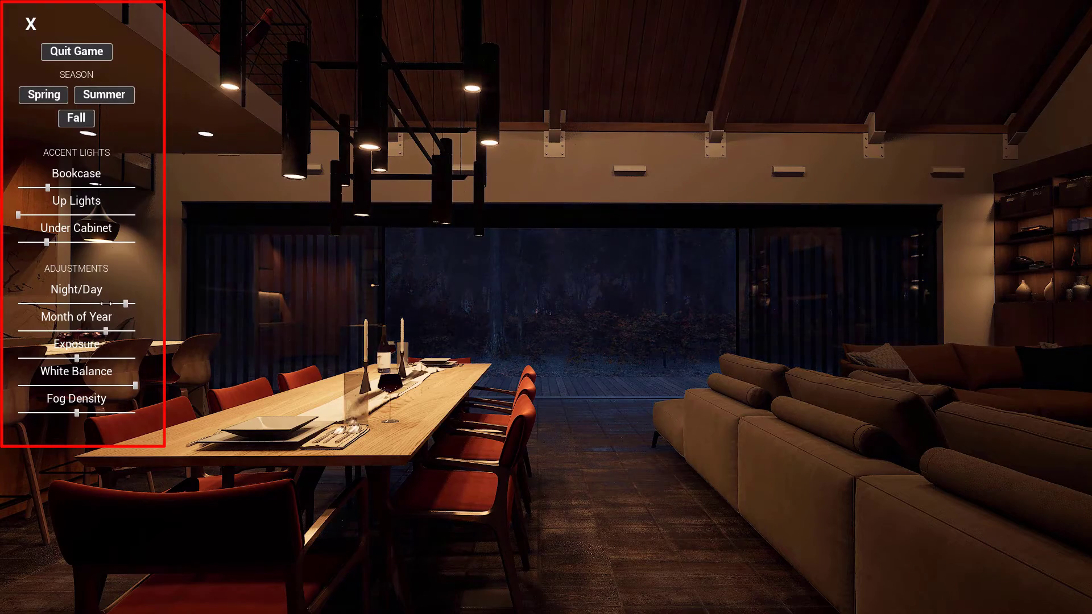
drag(106, 304, 91, 304)
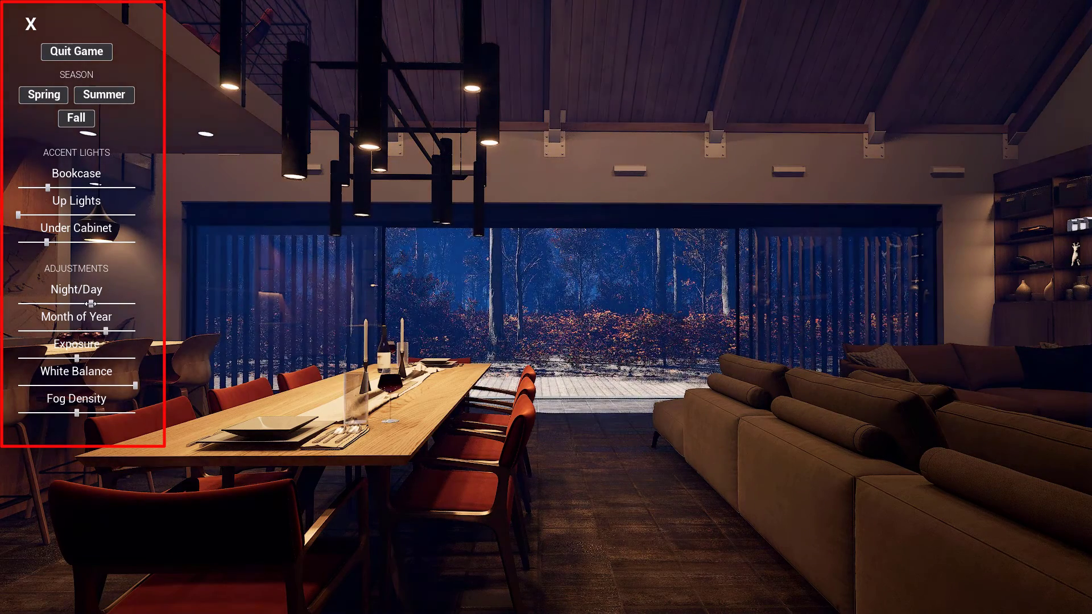
Switch the season to Summer and raise the Exposure slider
click(98, 99)
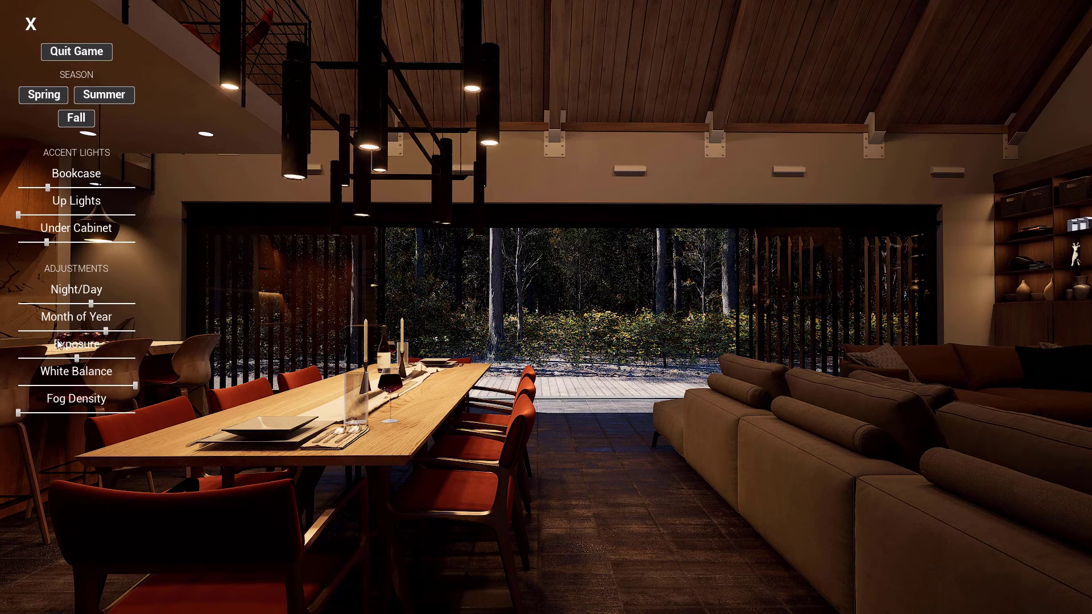
drag(87, 354, 103, 350)
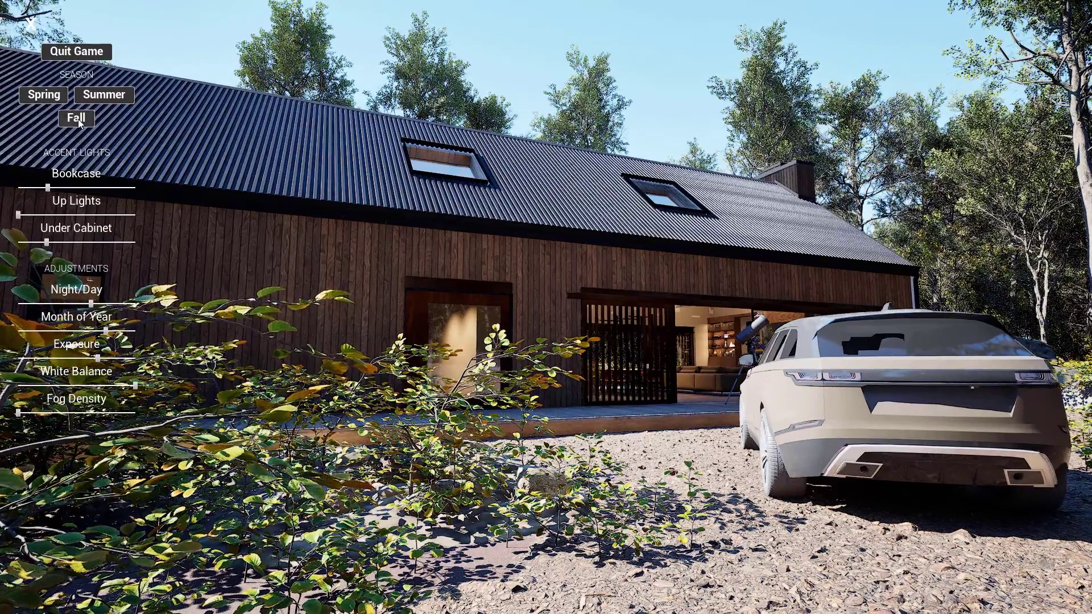
Switch the season to Fall and move the Month of Year slider near its start
click(77, 119)
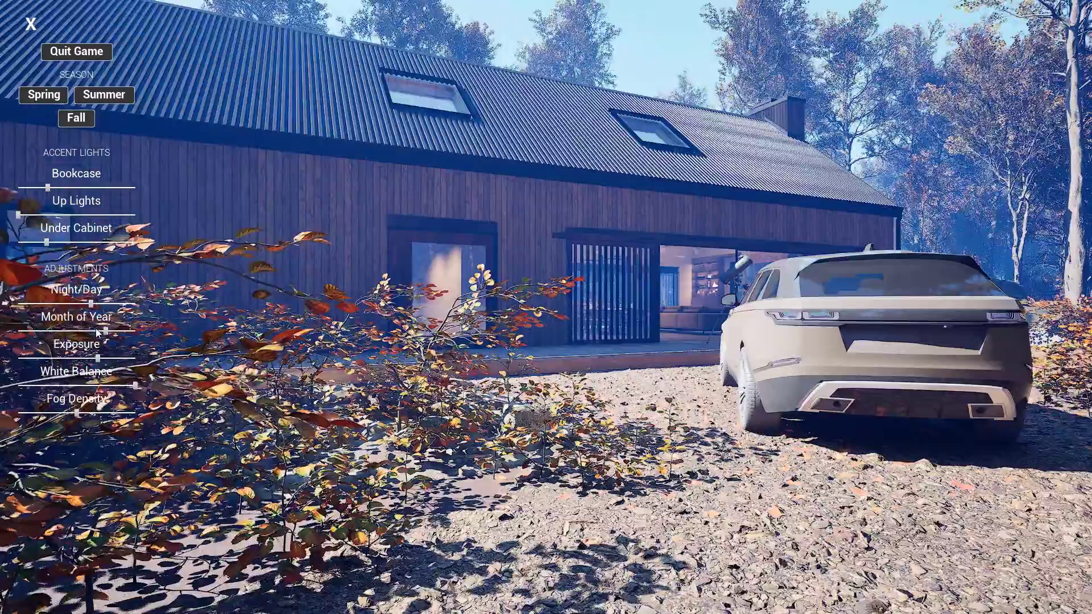
drag(106, 332, 21, 334)
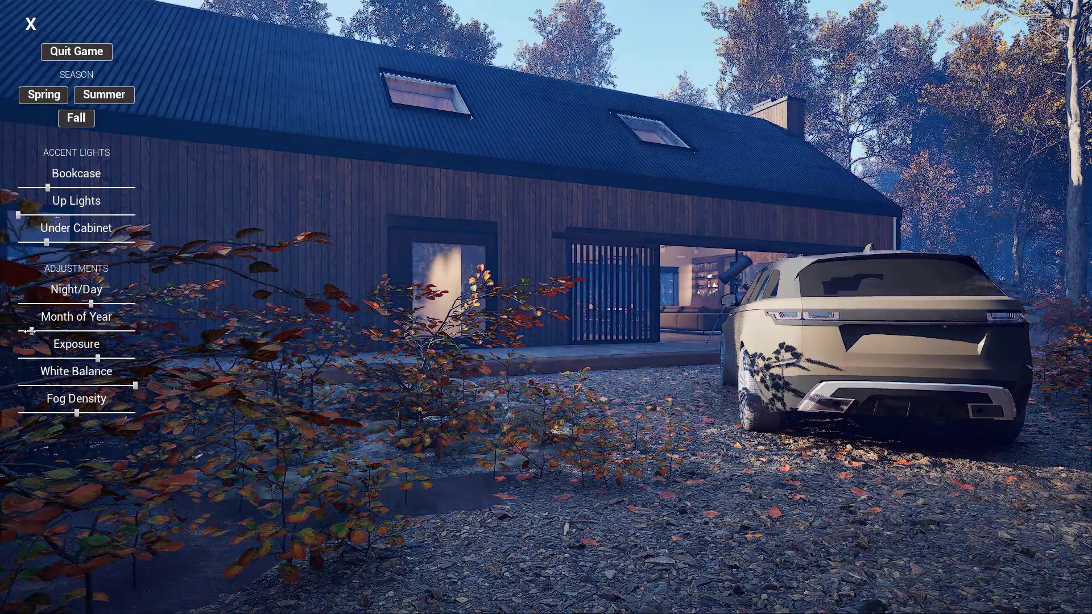
Raise the White Balance slider and lower the Exposure slider slightly
mouse_move(135, 386)
mouse_down()
mouse_move(62, 386)
mouse_move(155, 389)
mouse_up()
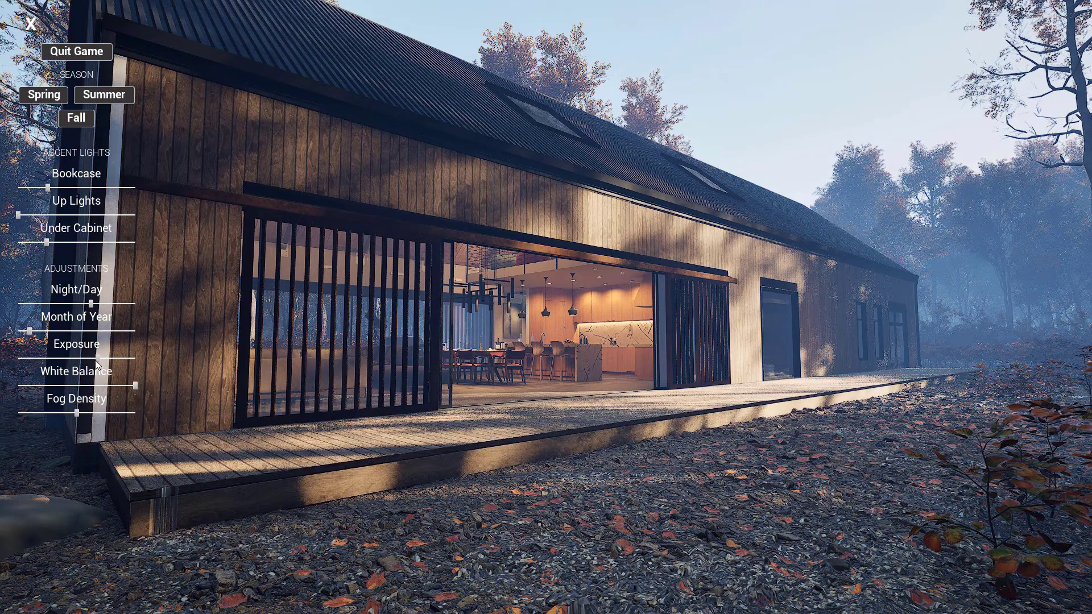
drag(95, 362, 83, 361)
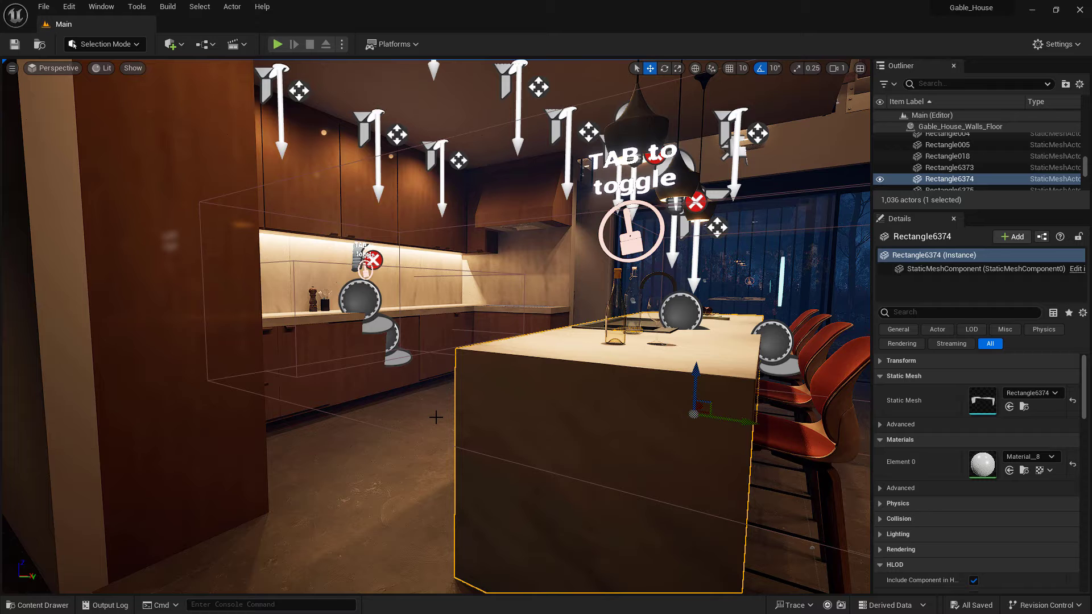
Browse the User Interface asset types in the content drawer's Add menu
click(39, 605)
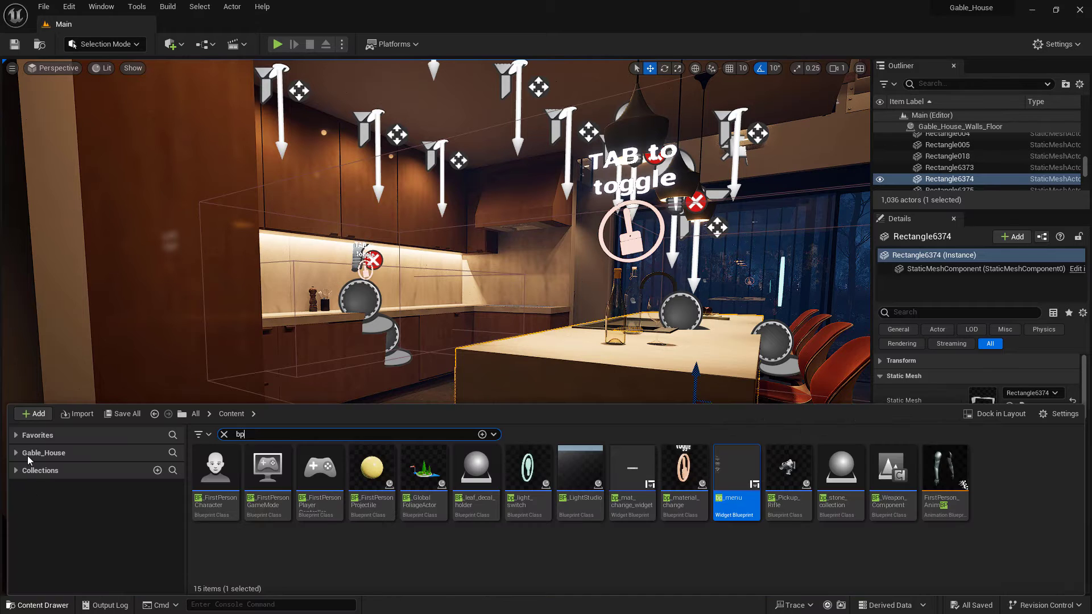
click(32, 414)
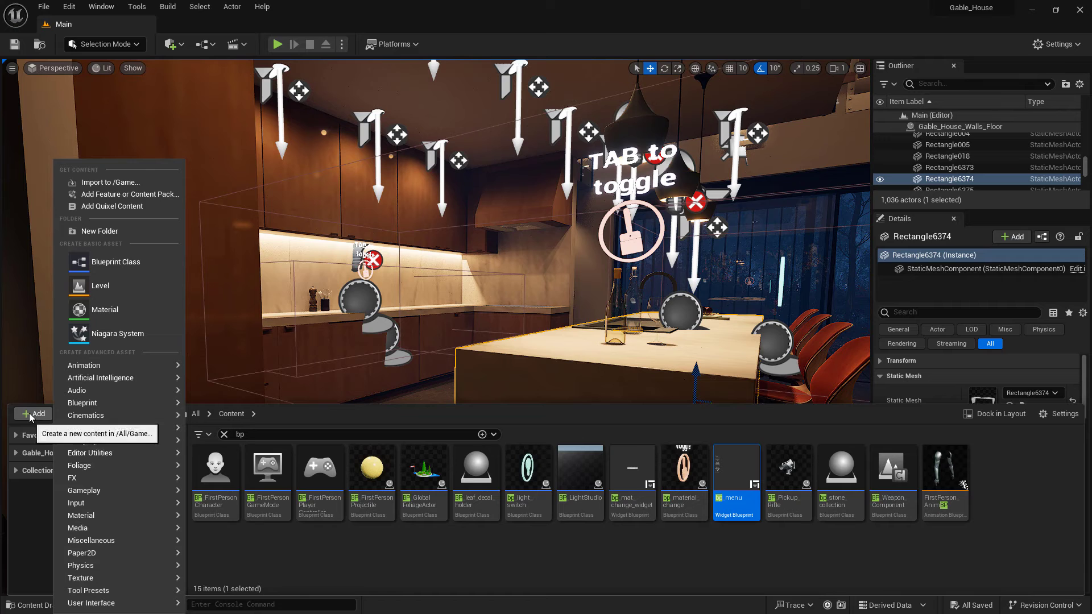
mouse_move(113, 603)
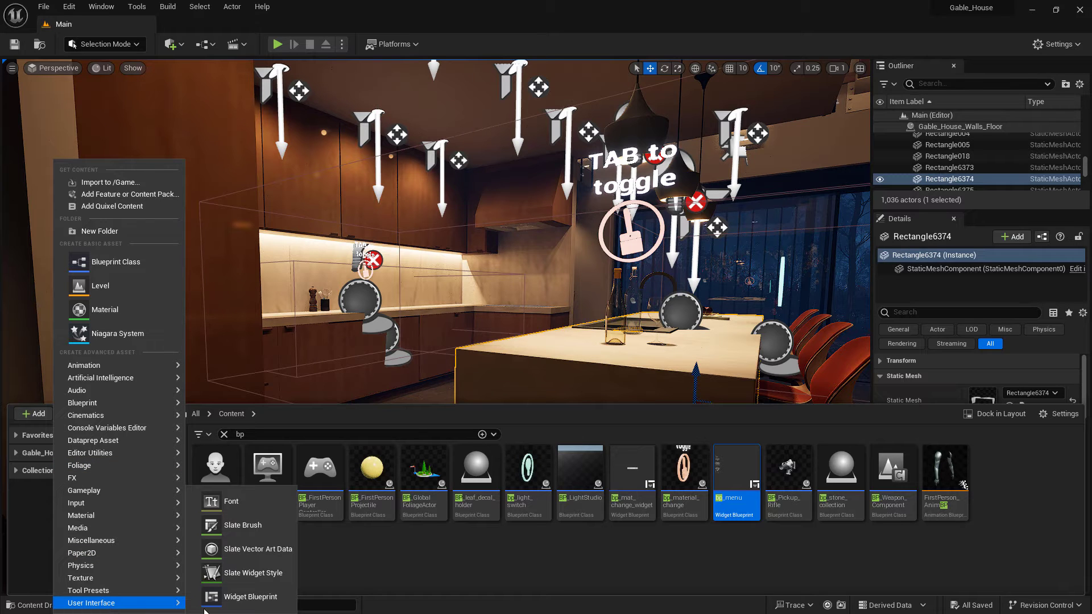
click(381, 576)
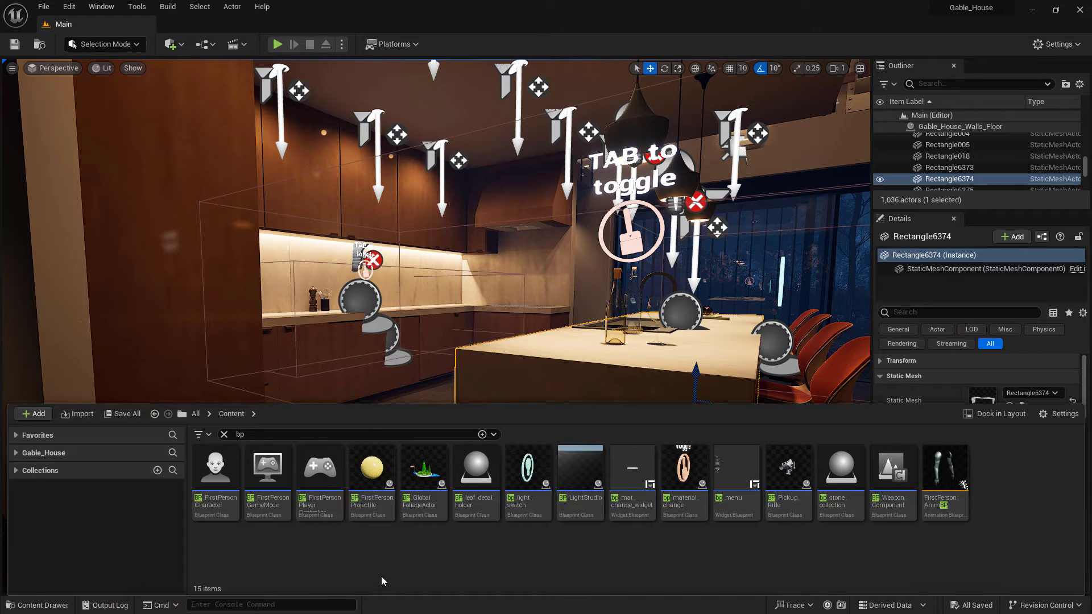
Open the bp_menu widget blueprint and switch to its Designer view
double_click(730, 482)
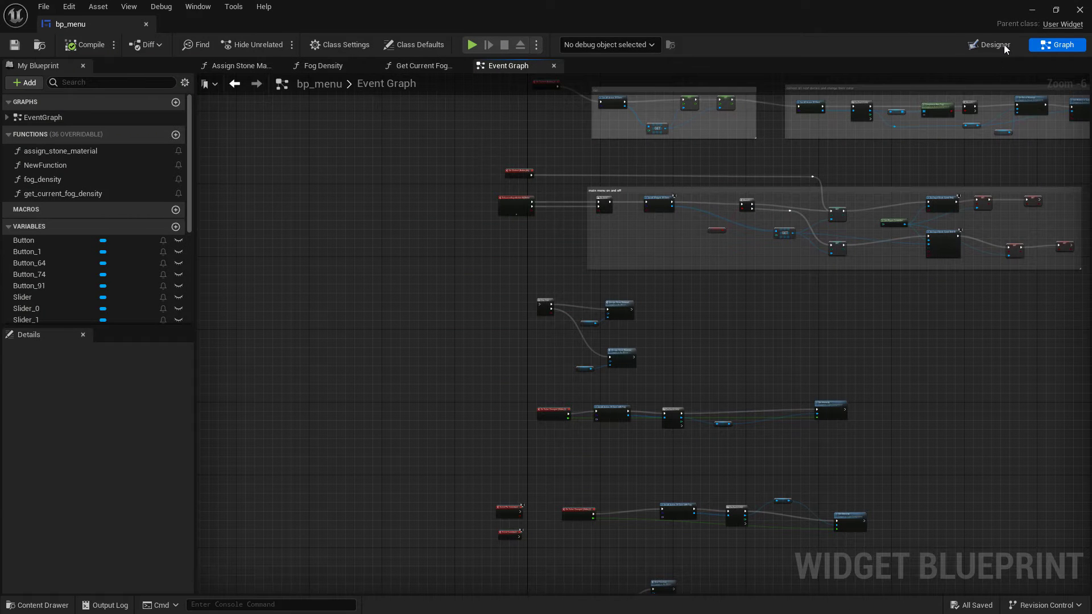
click(1001, 45)
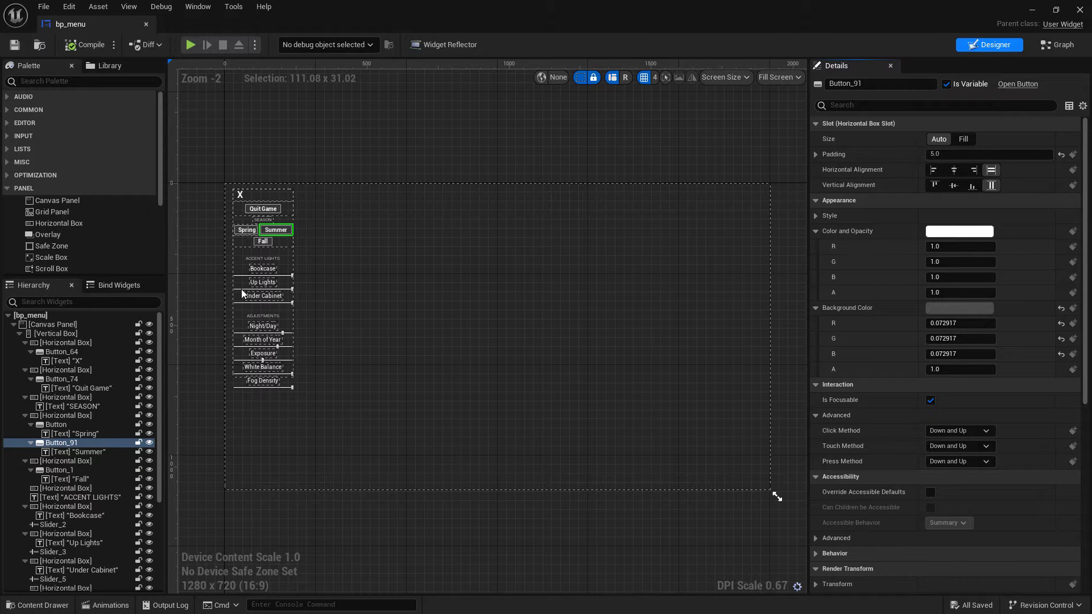
Jump to the Summer button's On Clicked event in the event graph
scroll(248, 294, up, 4)
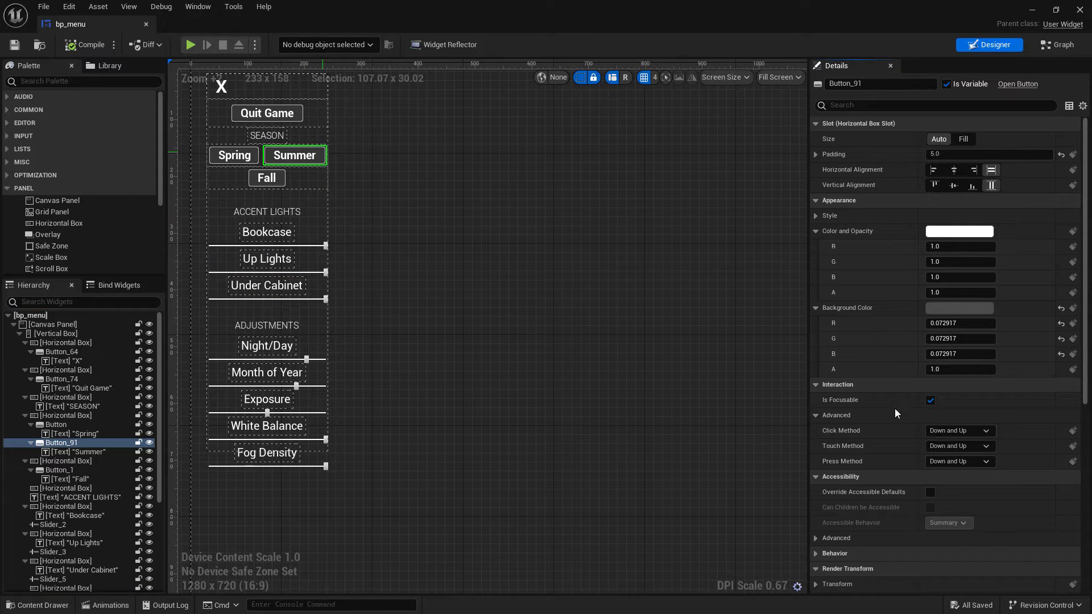
scroll(923, 437, down, 3)
scroll(1055, 427, down, 5)
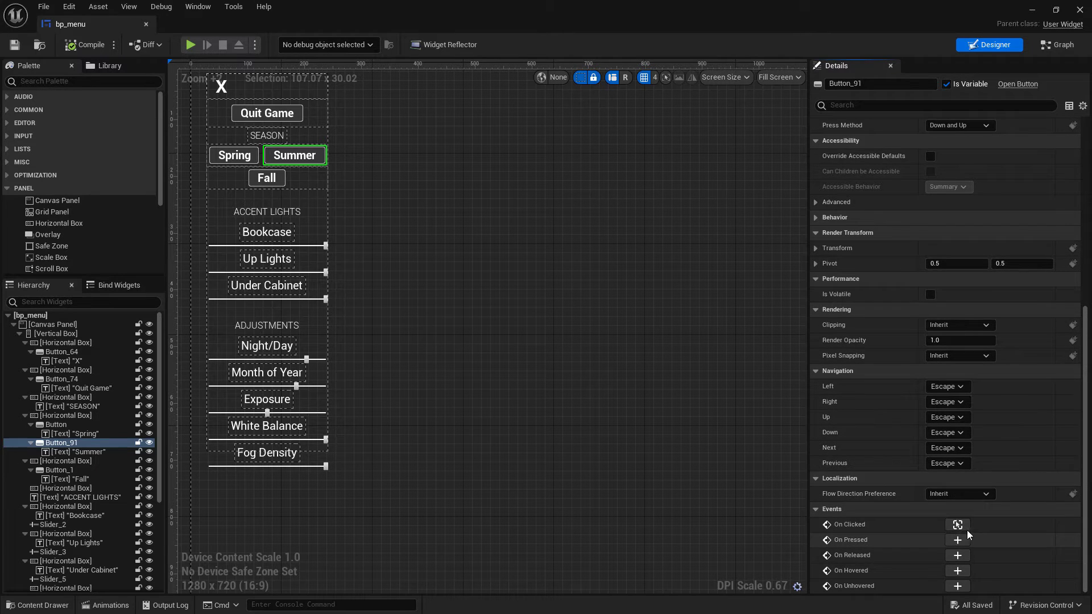
click(957, 524)
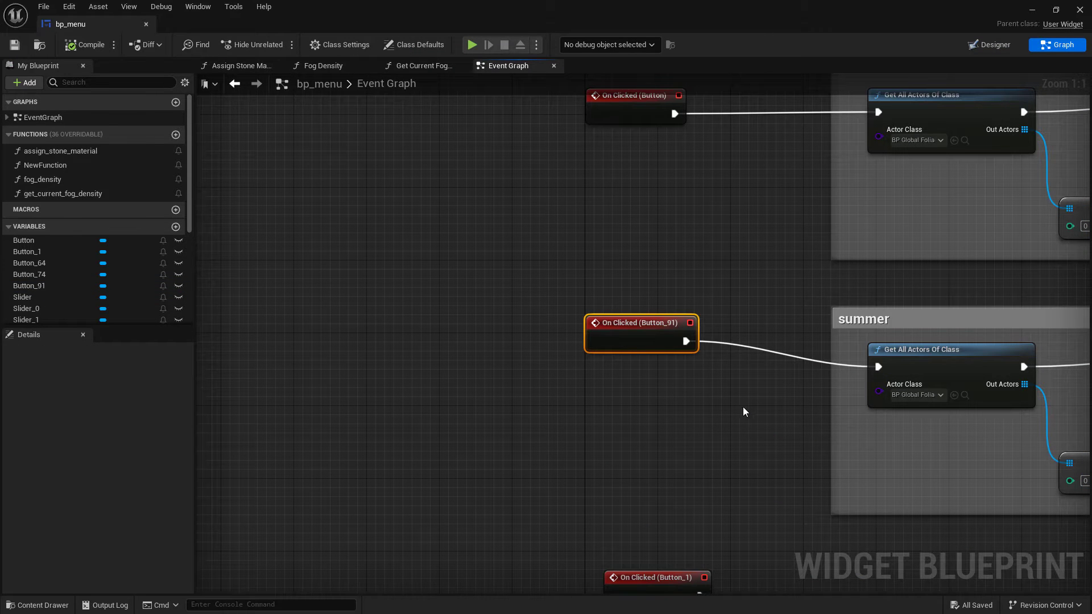
Inspect the Summer click event's nodes, from the foliage settings through the leaf-decal loop
scroll(727, 382, down, 2)
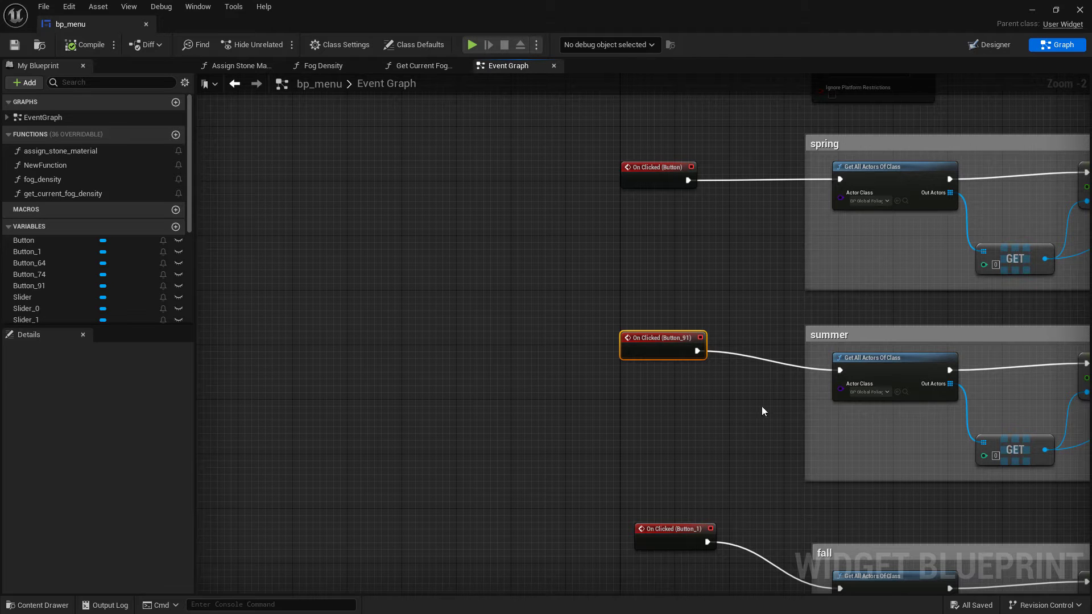
scroll(818, 433, up, 2)
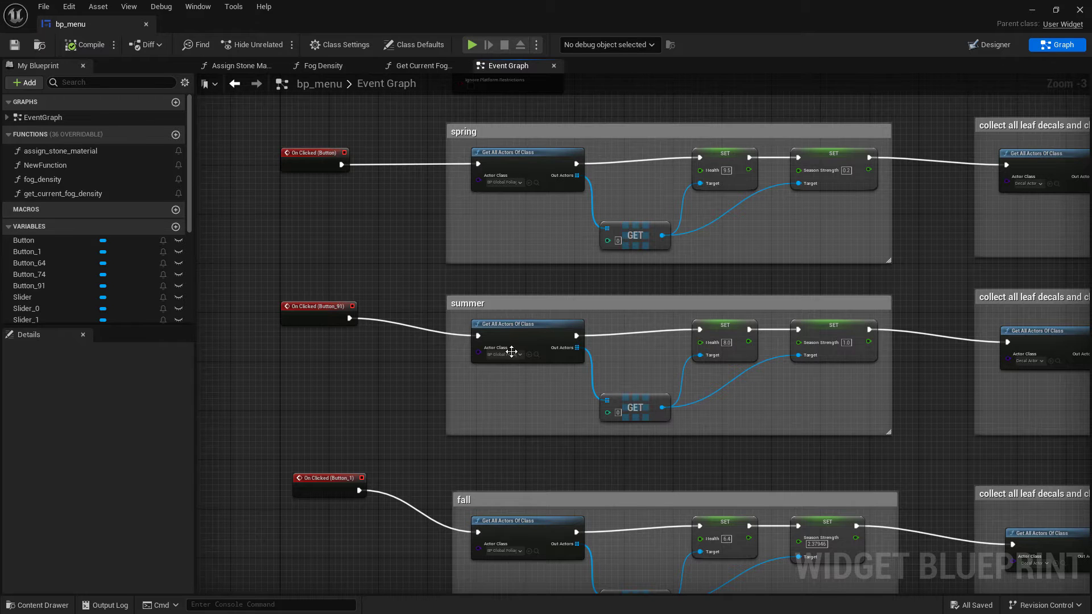
scroll(500, 366, up, 2)
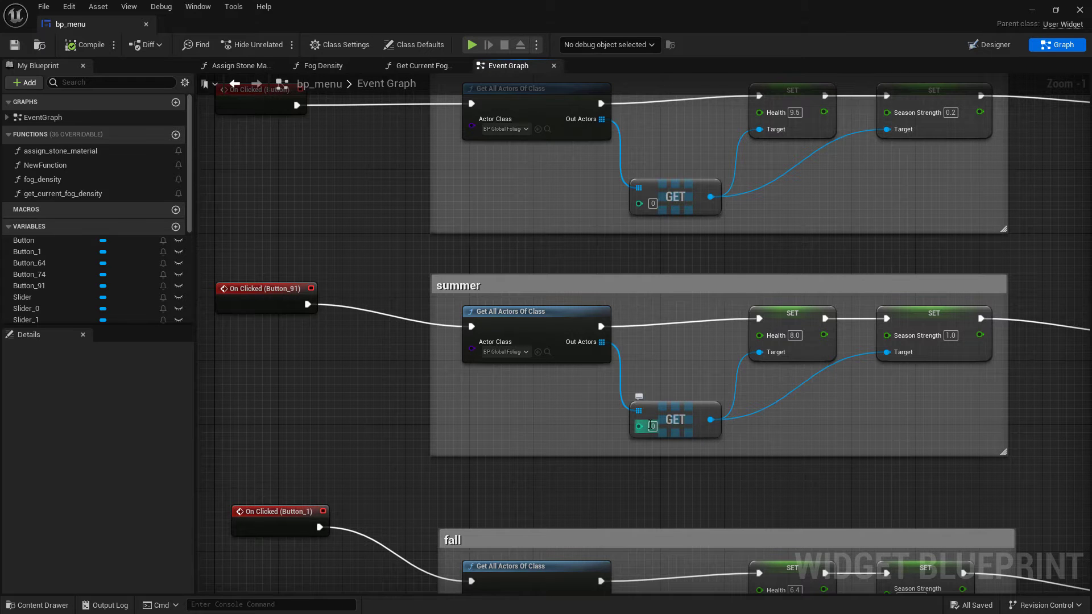
right_drag(762, 419, 628, 433)
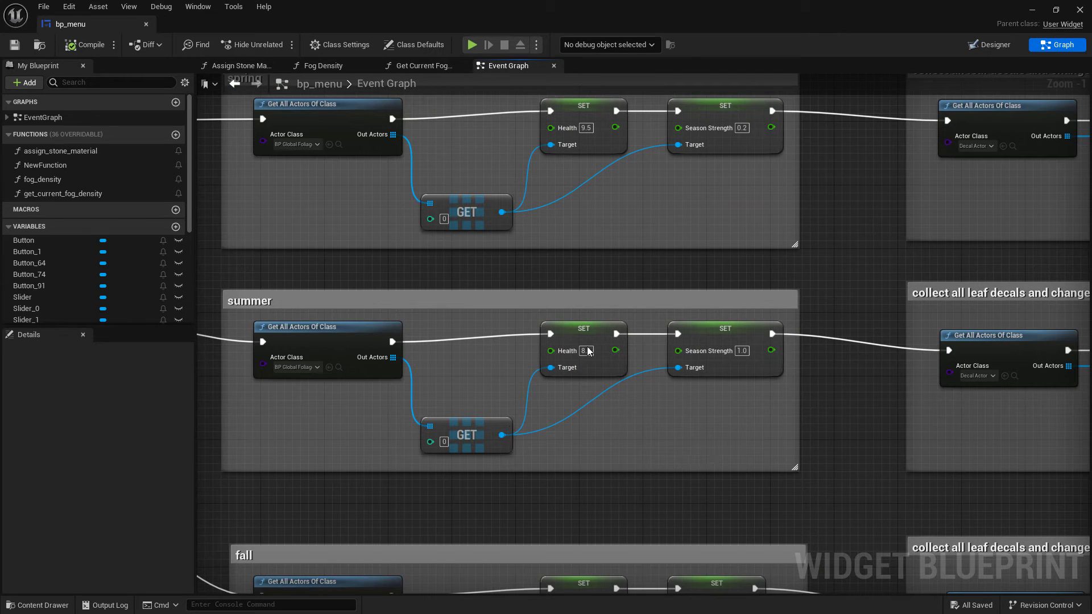
scroll(590, 358, up, 1)
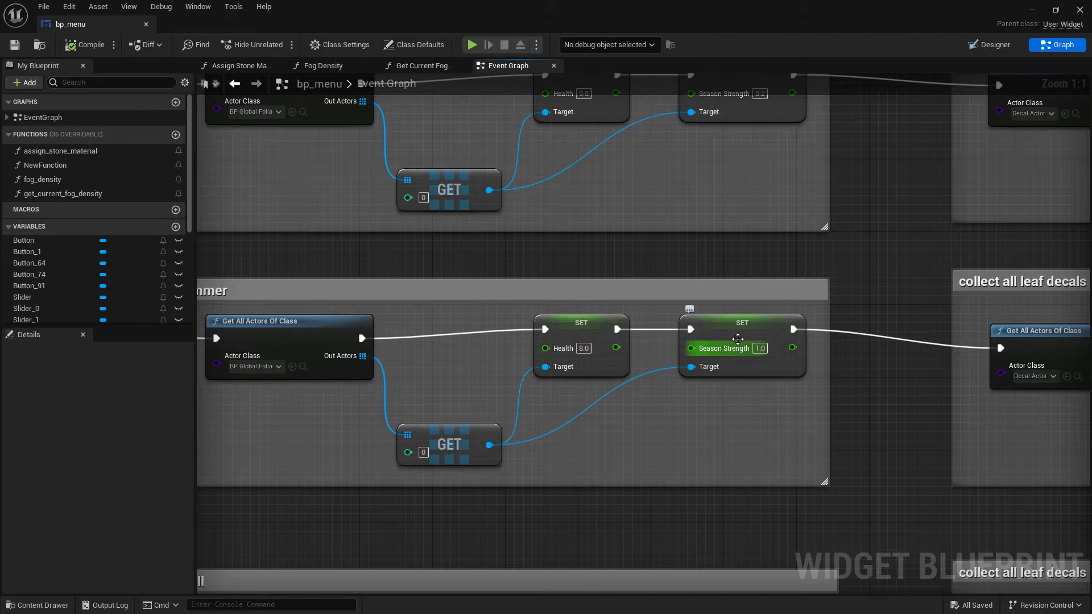
right_drag(889, 398, 861, 385)
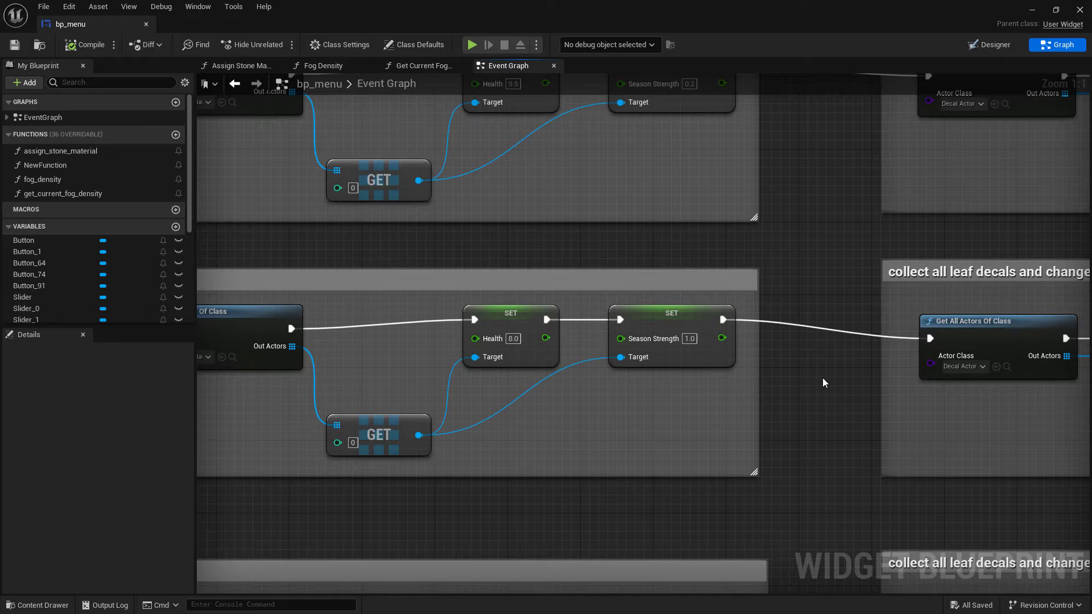
right_drag(822, 378, 483, 372)
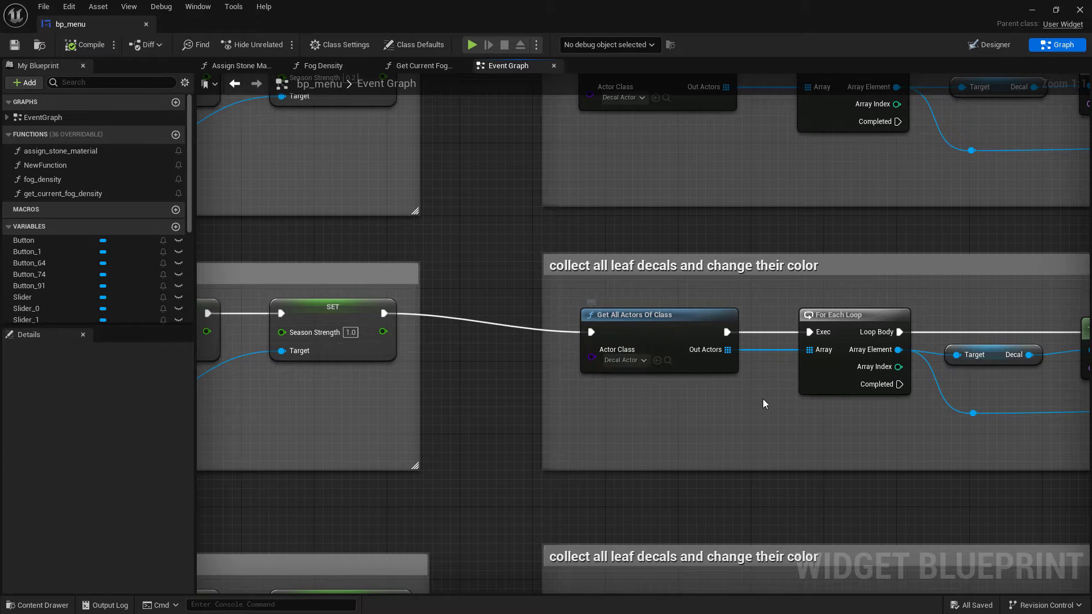
right_drag(763, 399, 537, 399)
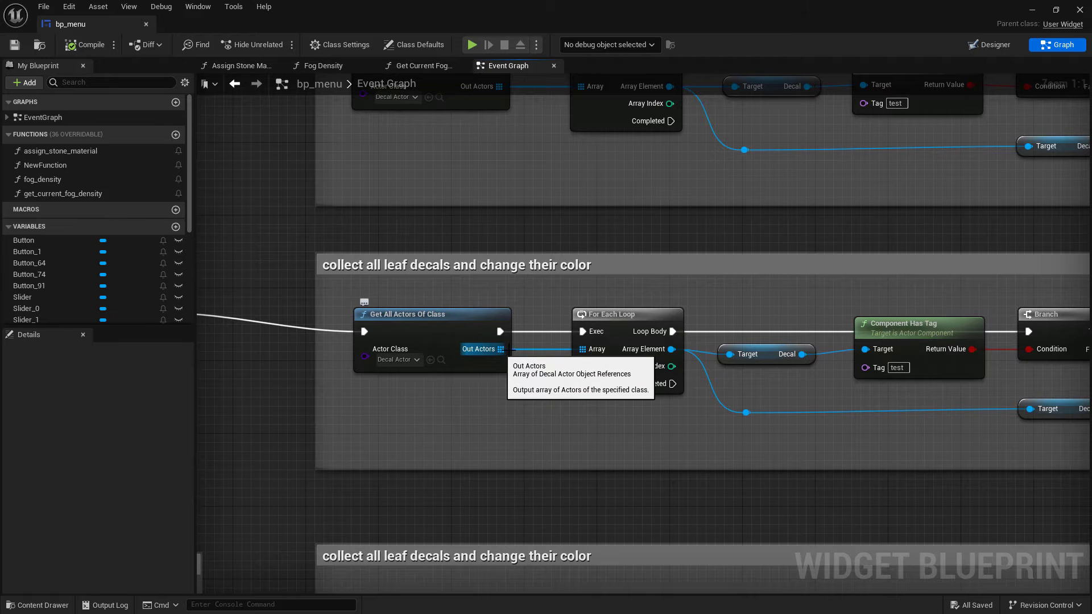
right_drag(794, 391, 644, 399)
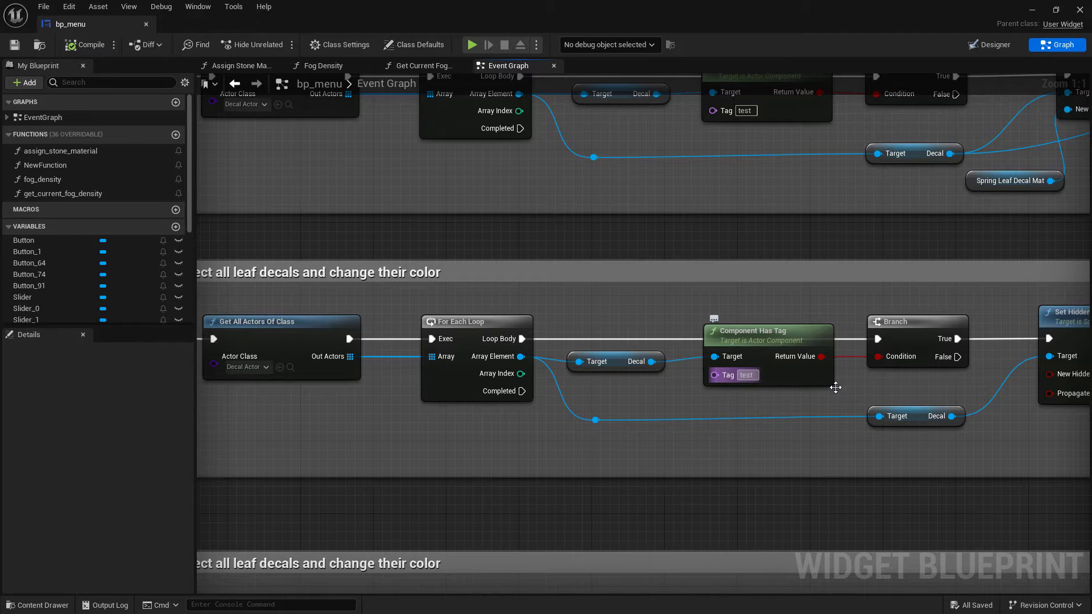
right_drag(850, 395, 690, 391)
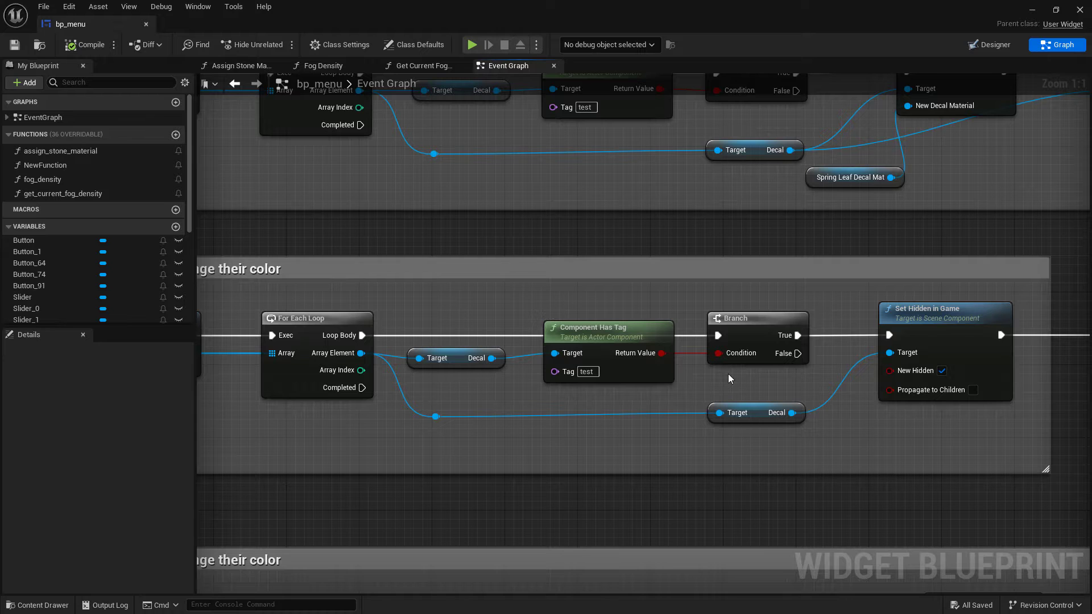
Follow the Fall event's nodes from the leaf-decal branch and Set Hidden in Game to the Fog Density call
right_drag(728, 373, 669, 375)
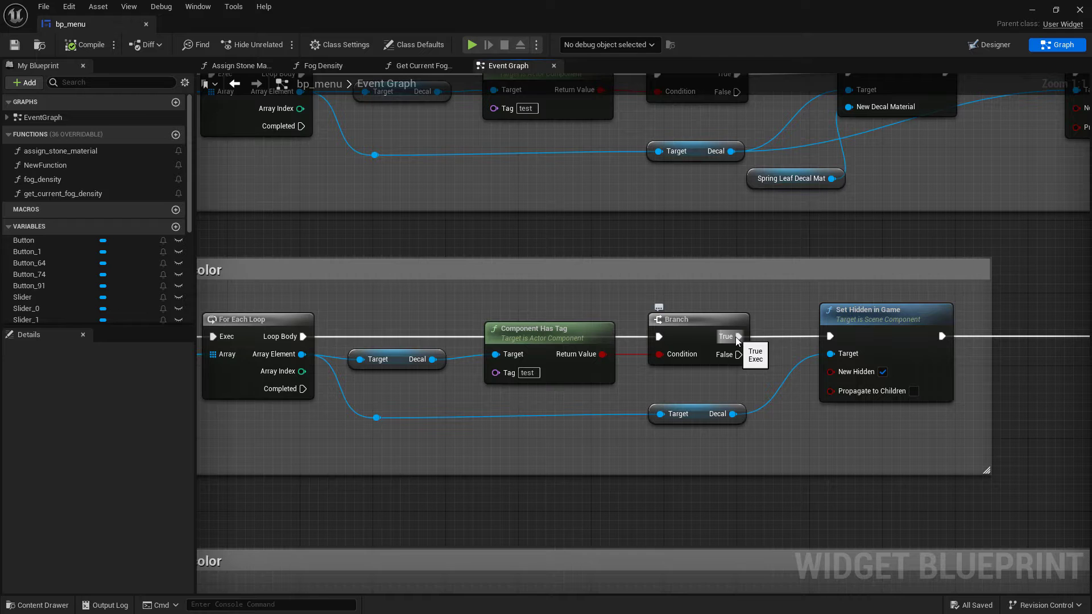
right_drag(774, 374, 661, 366)
right_drag(404, 386, 444, 390)
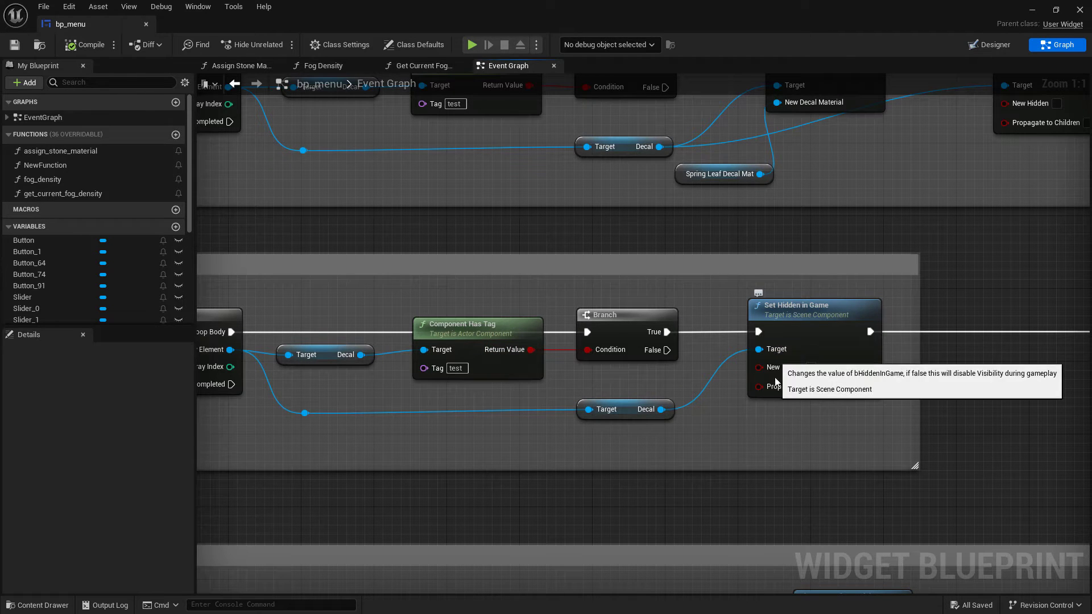
right_drag(762, 434, 703, 429)
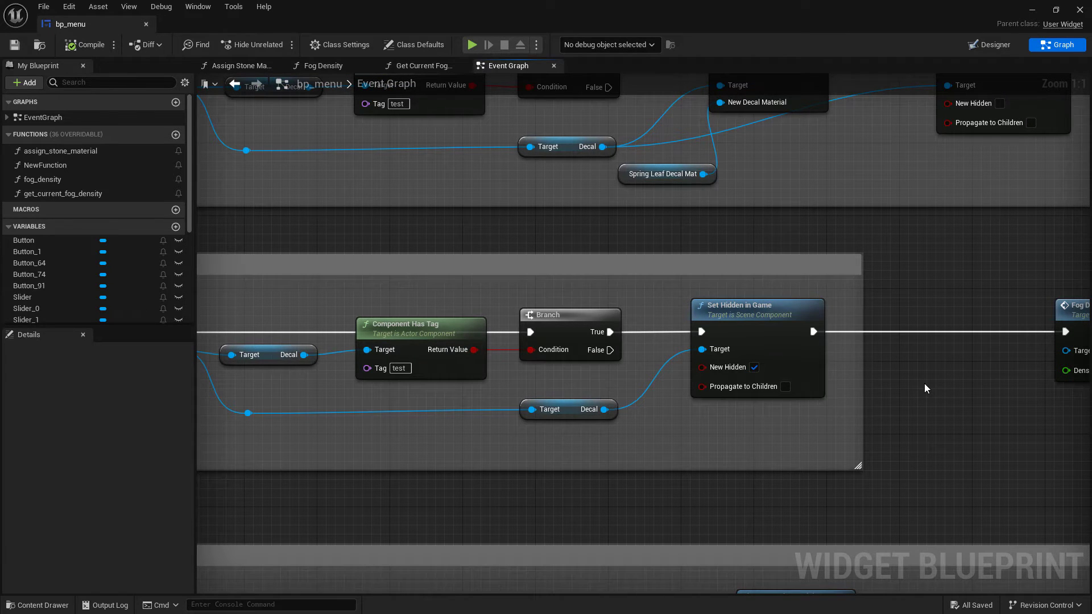
right_drag(961, 389, 741, 402)
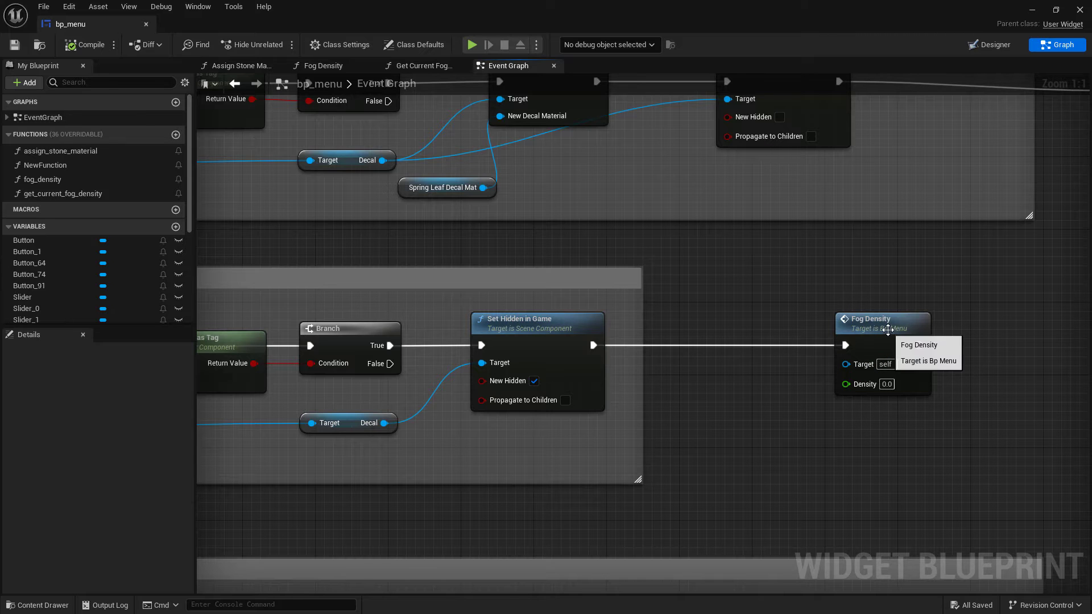
Open the Fog Density function and inspect how it finds the Exponential Height Fog and sets its density
double_click(888, 326)
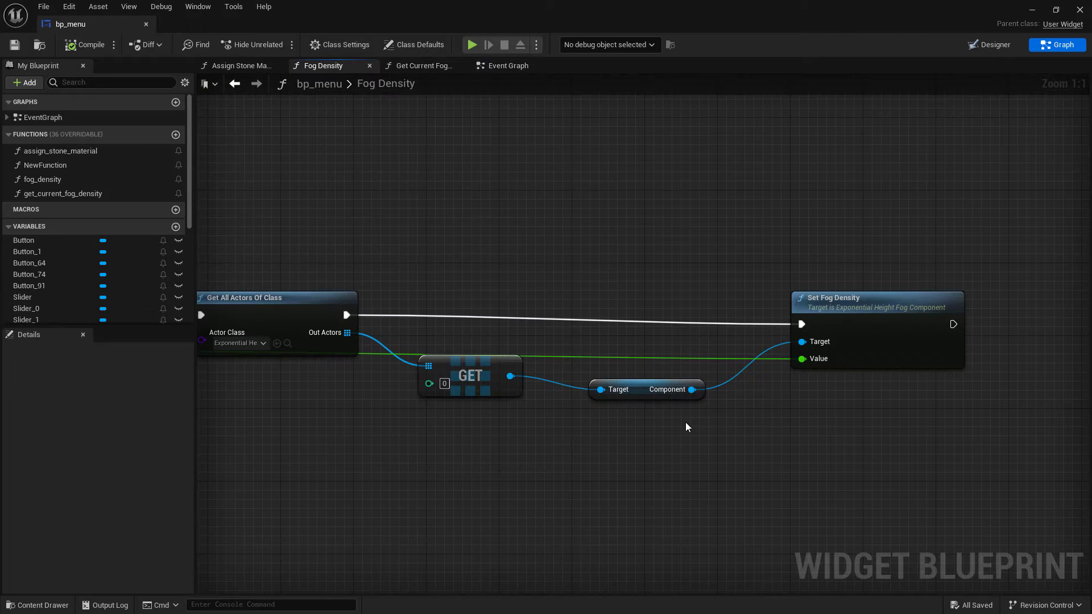
right_drag(658, 432, 756, 434)
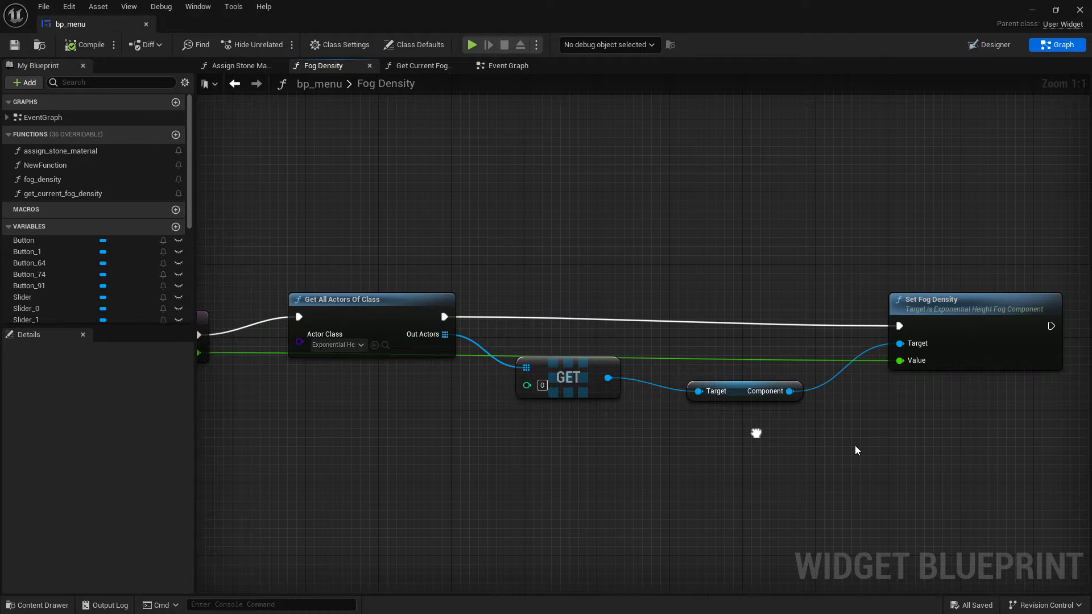
scroll(850, 451, down, 4)
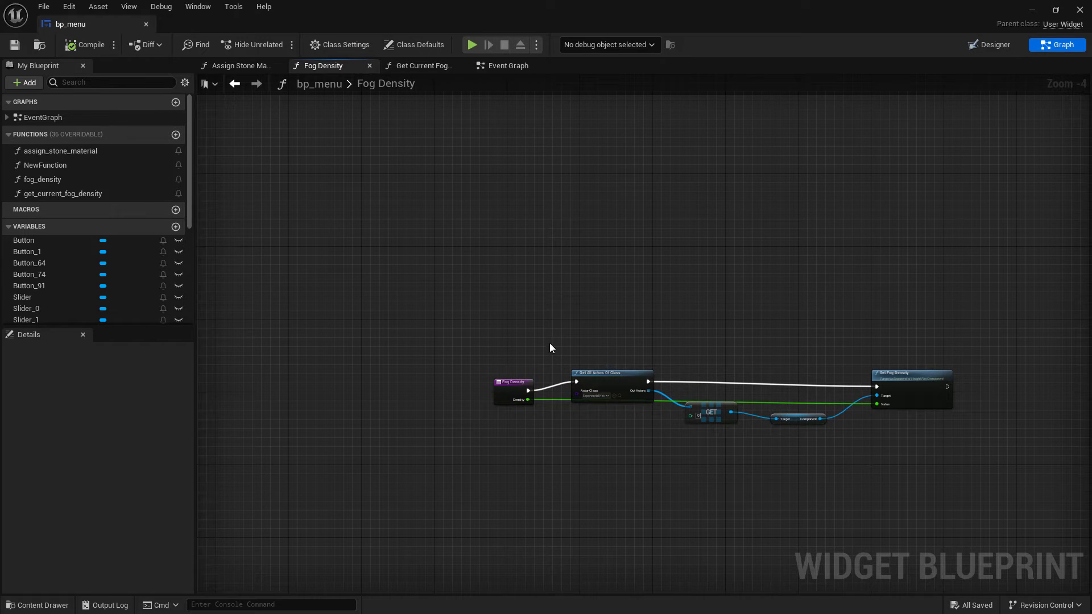
click(498, 67)
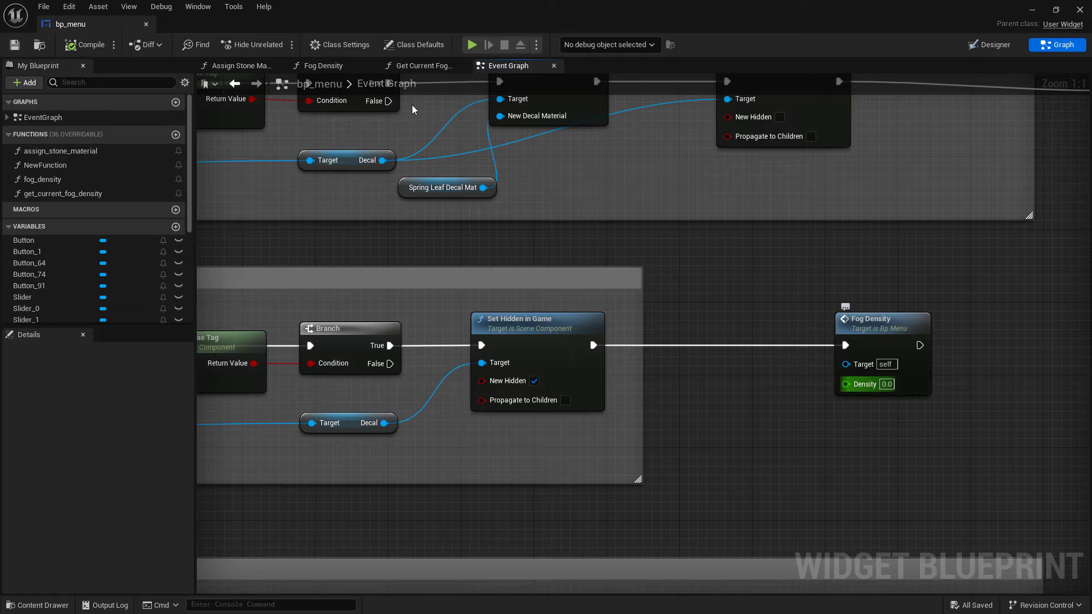
click(322, 65)
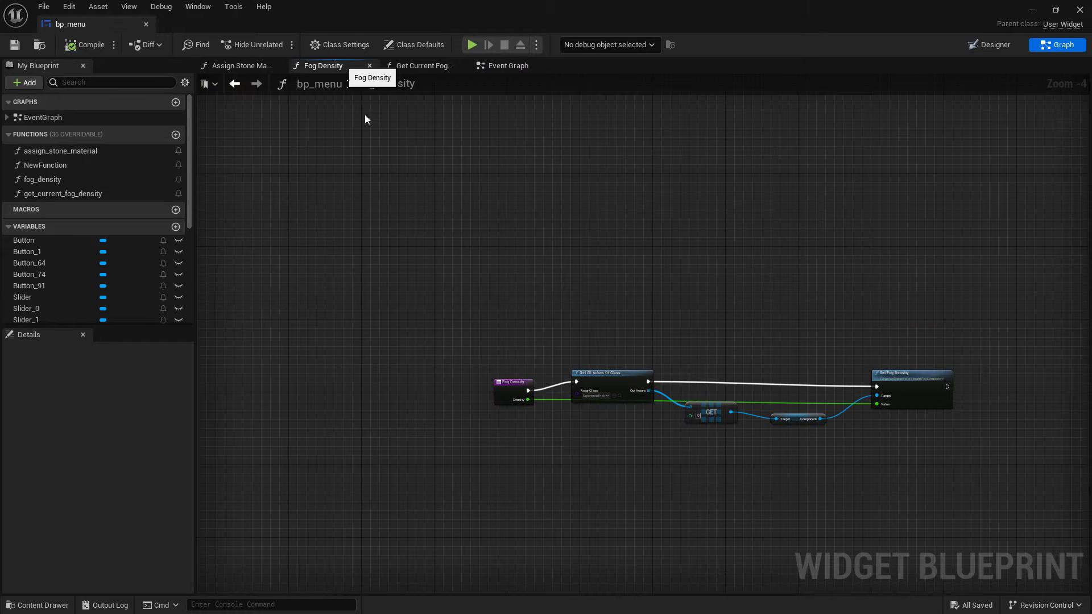
scroll(659, 442, up, 3)
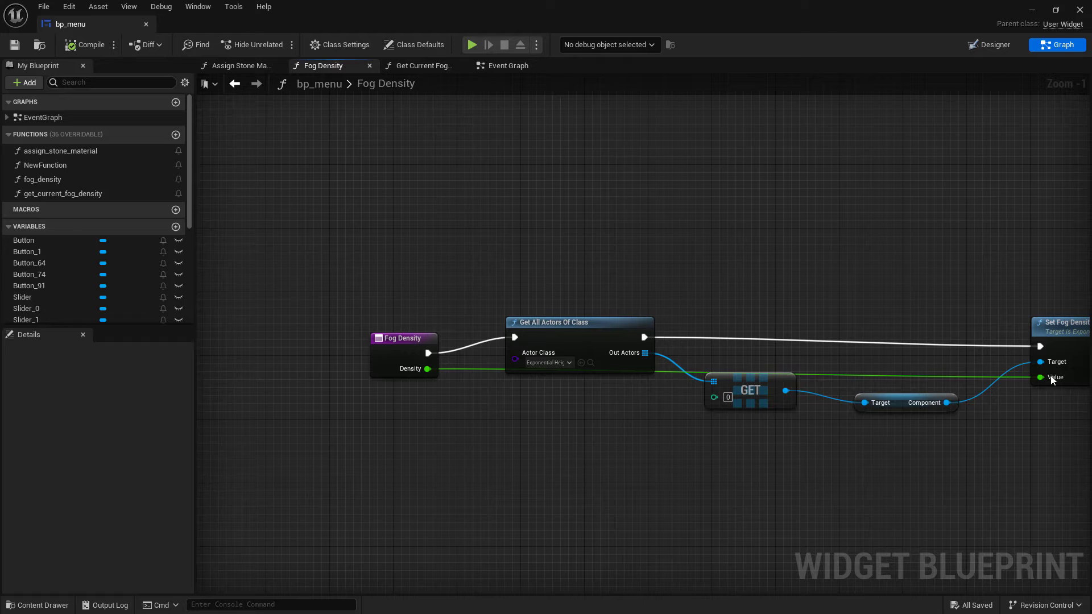
right_drag(1051, 413, 986, 416)
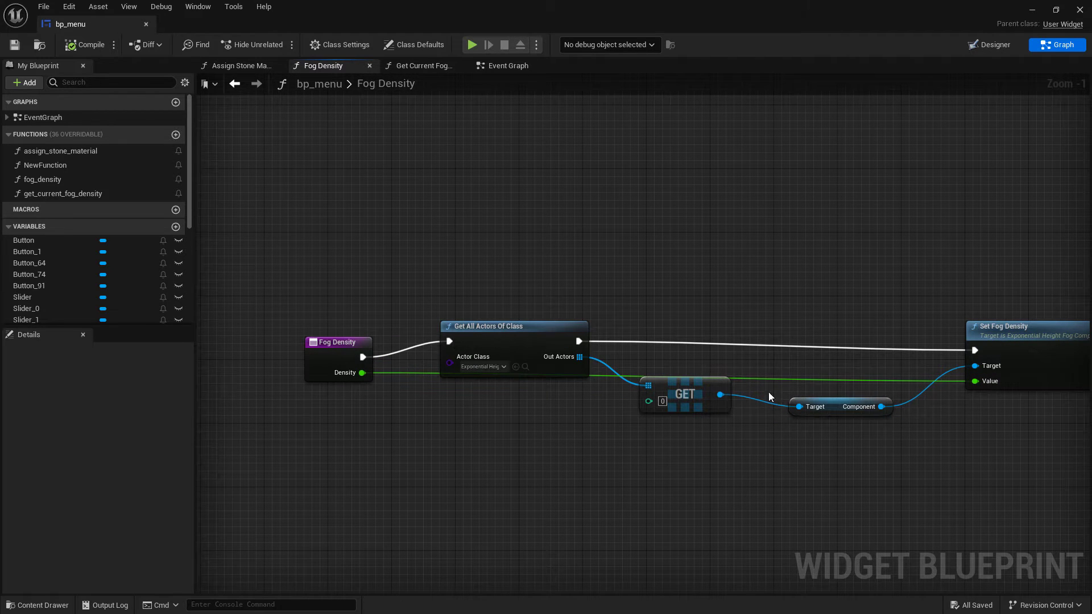
scroll(543, 348, up, 1)
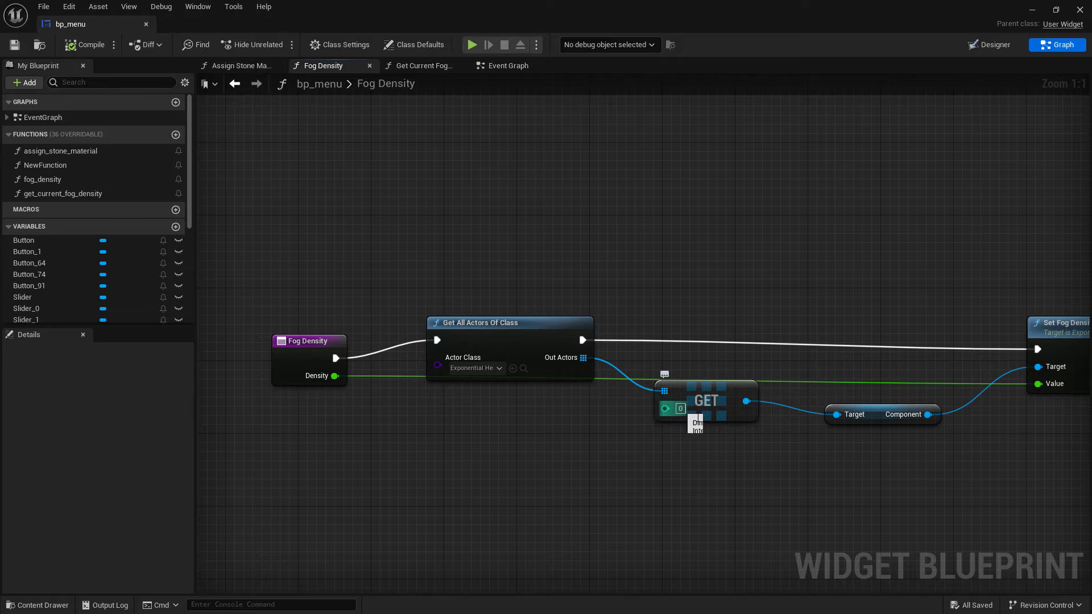
right_drag(825, 455, 653, 456)
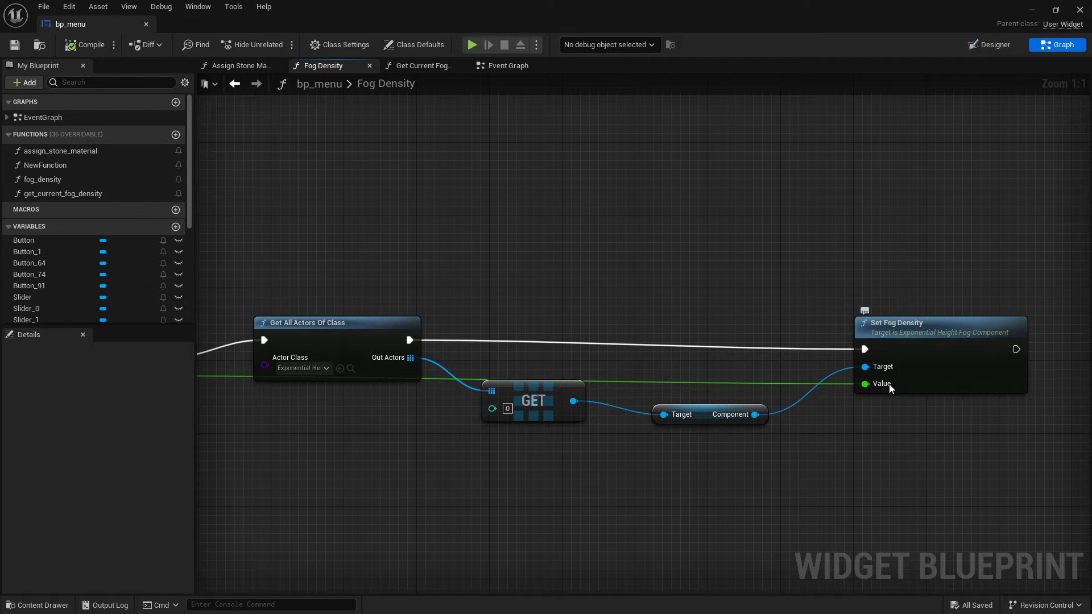
right_drag(353, 402, 595, 394)
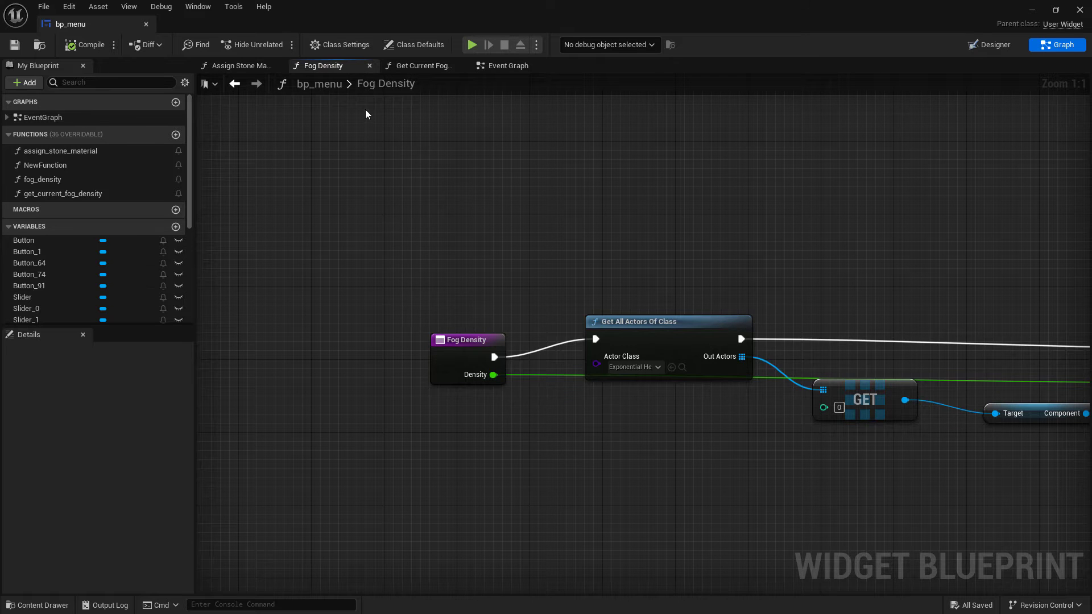
Return to the event graph and compare the Fog Density values used in each season's click event
click(506, 66)
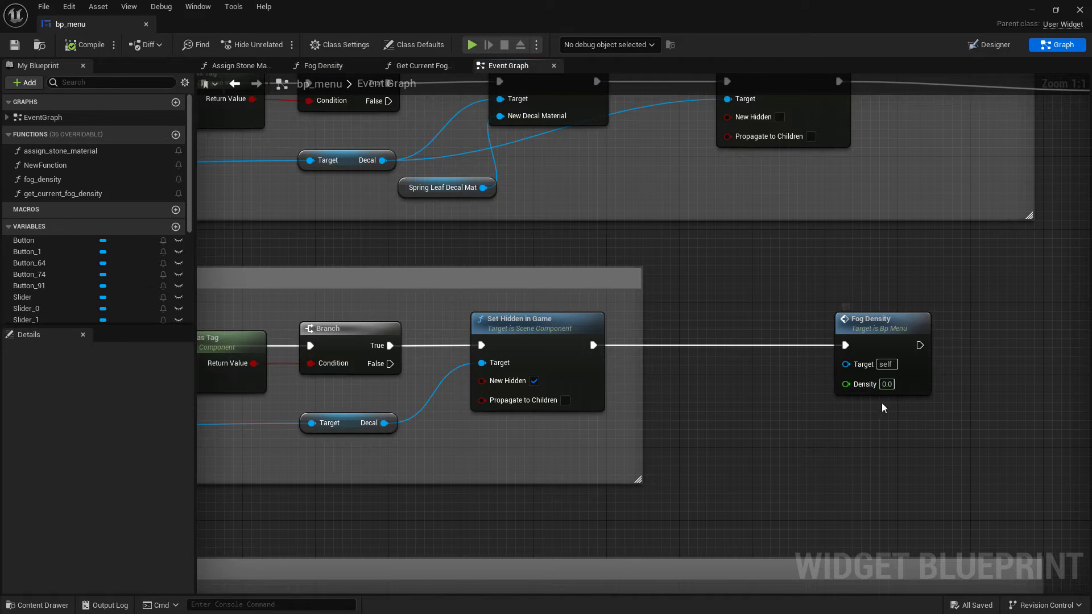
right_click(996, 313)
click(955, 281)
scroll(970, 294, down, 4)
right_drag(1015, 294, 880, 342)
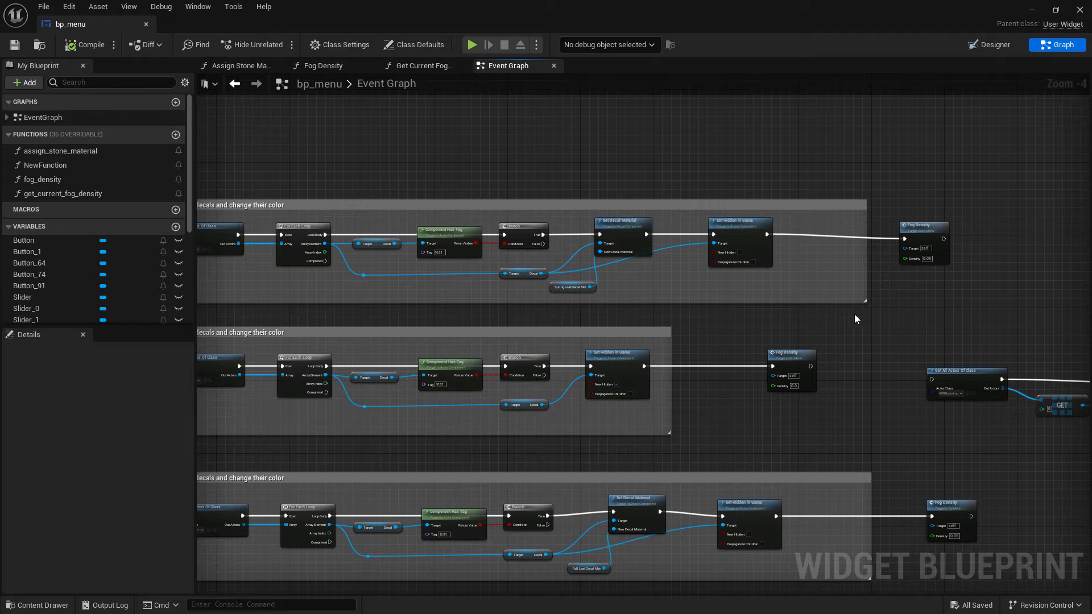
scroll(926, 234, up, 4)
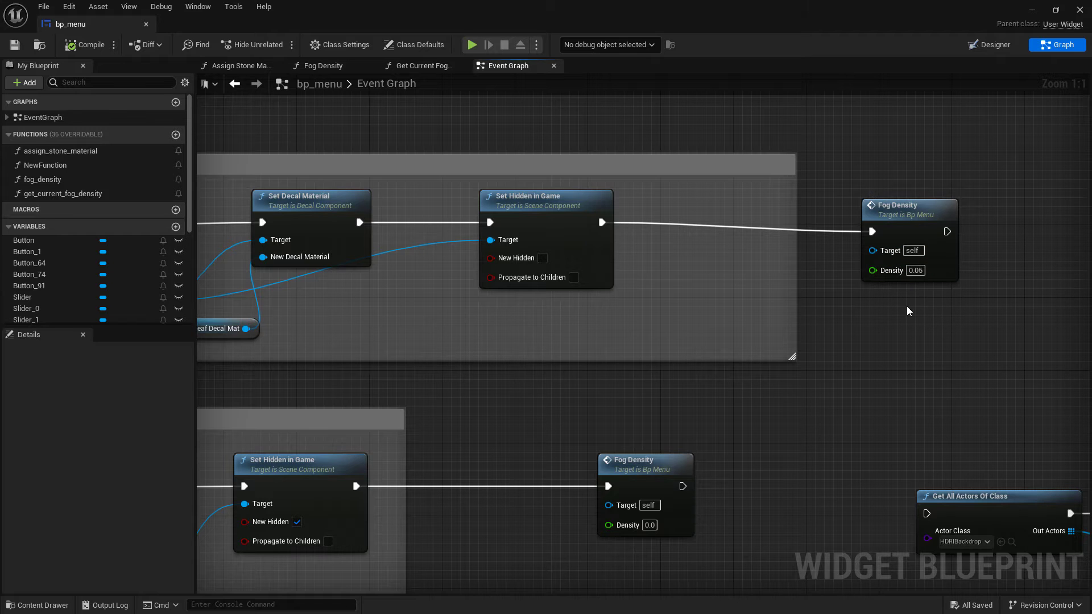
scroll(908, 310, down, 2)
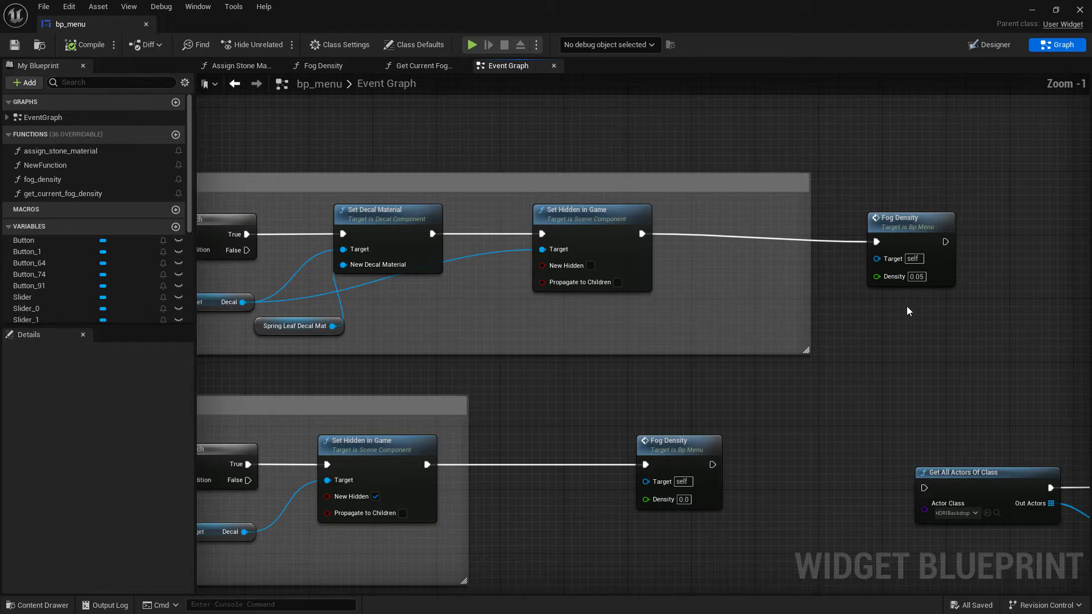
scroll(885, 384, down, 7)
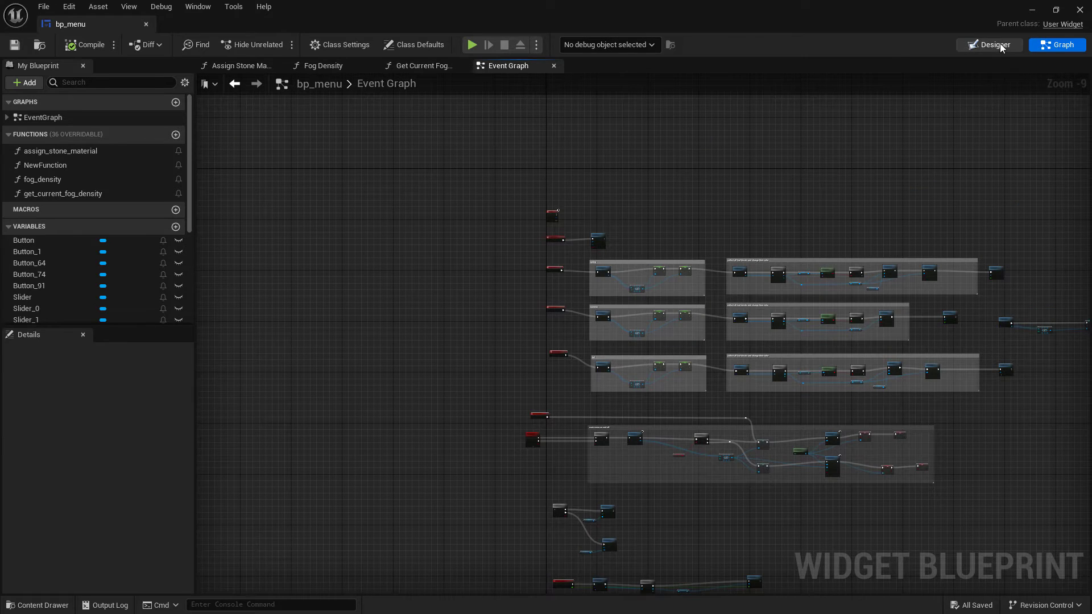
Select the Fog Density slider in the Designer and open its On Value Changed event
click(1001, 47)
click(288, 388)
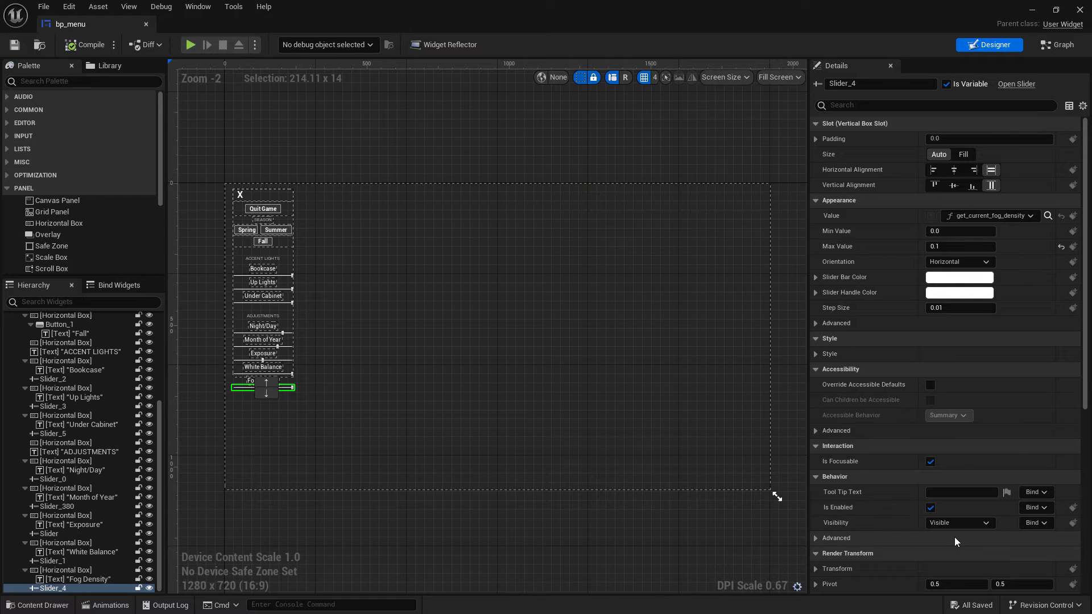
scroll(952, 536, down, 5)
scroll(951, 535, down, 7)
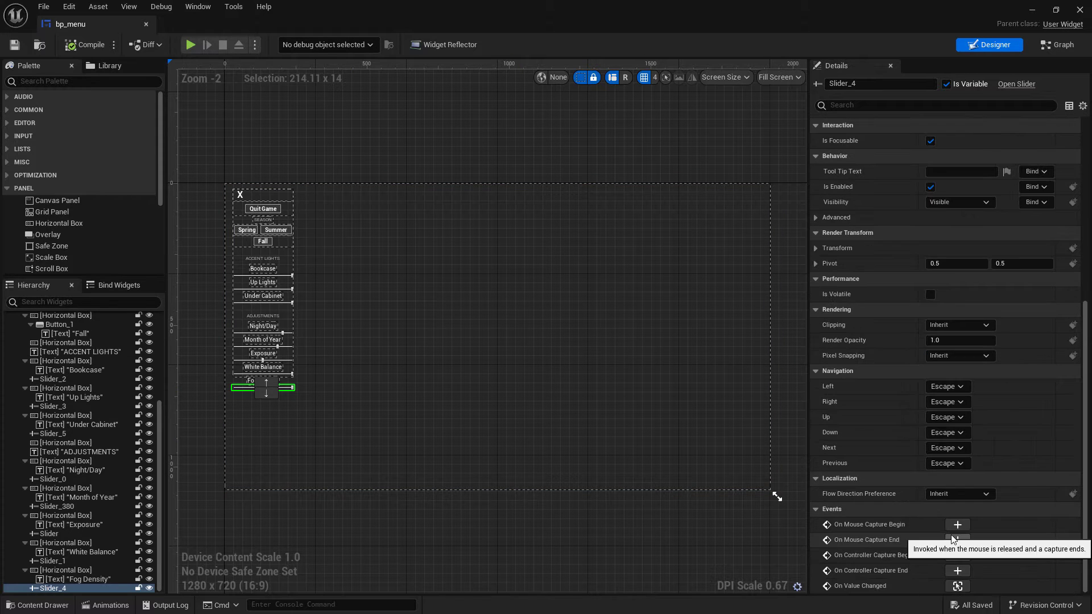
click(957, 586)
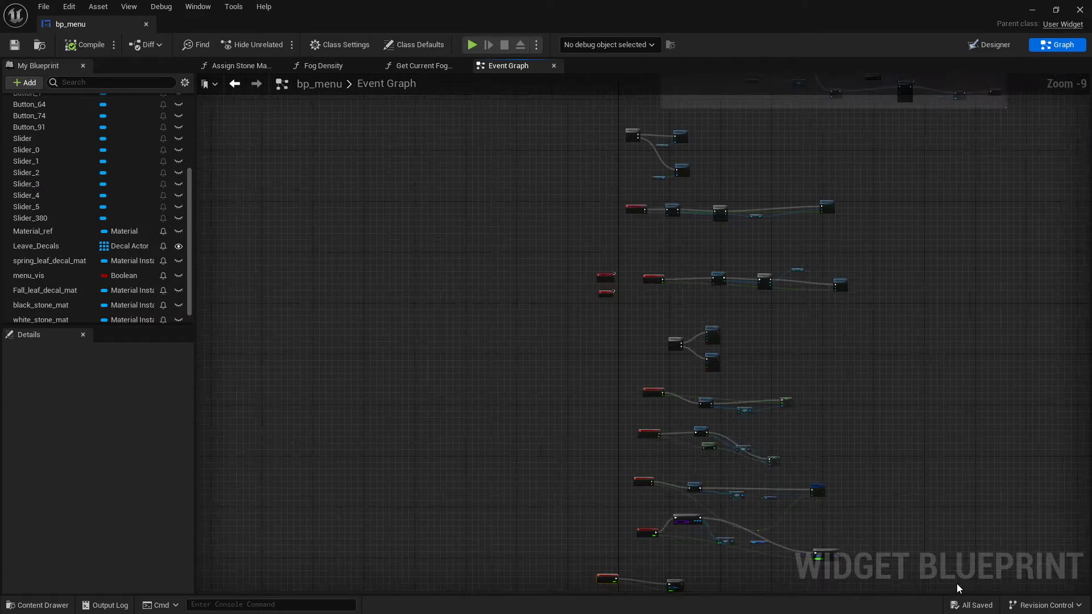
Inspect how Slider_4's On Value Changed event feeds its value into the Fog Density function
right_drag(758, 451, 666, 443)
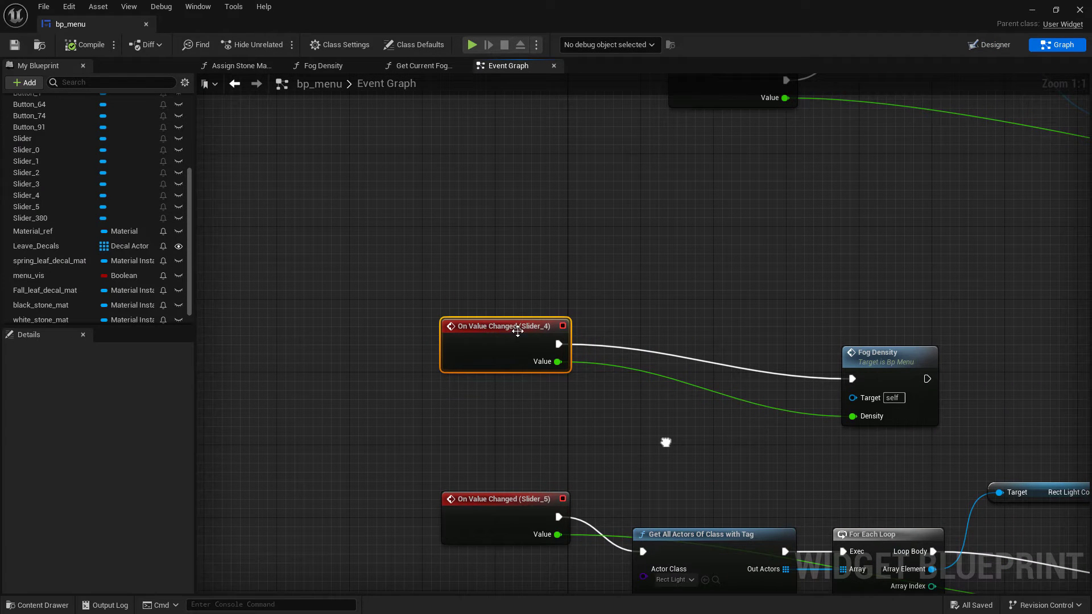
right_drag(919, 446, 876, 439)
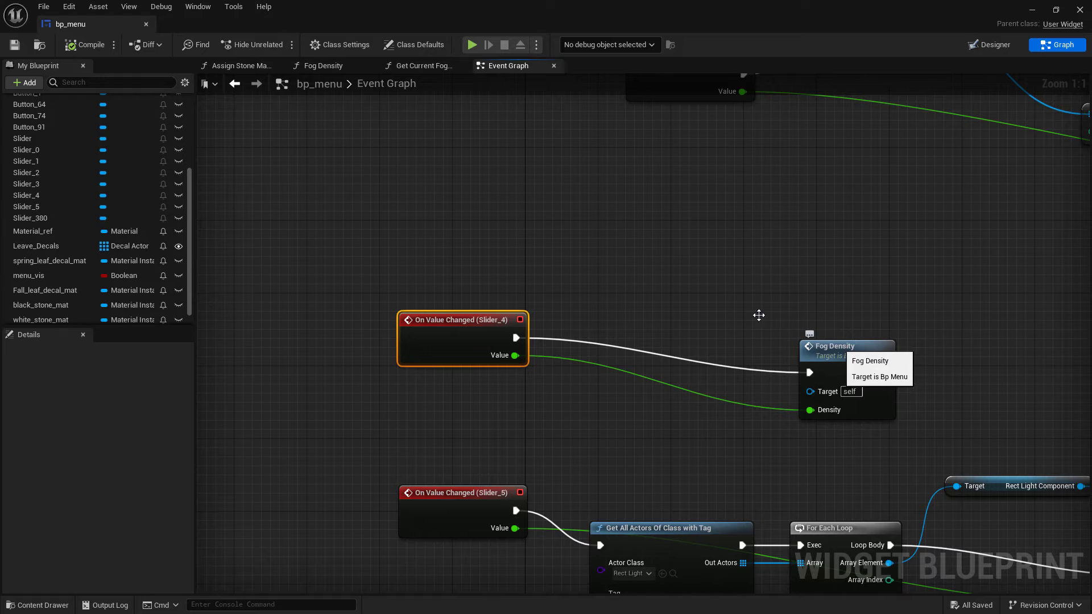
click(339, 67)
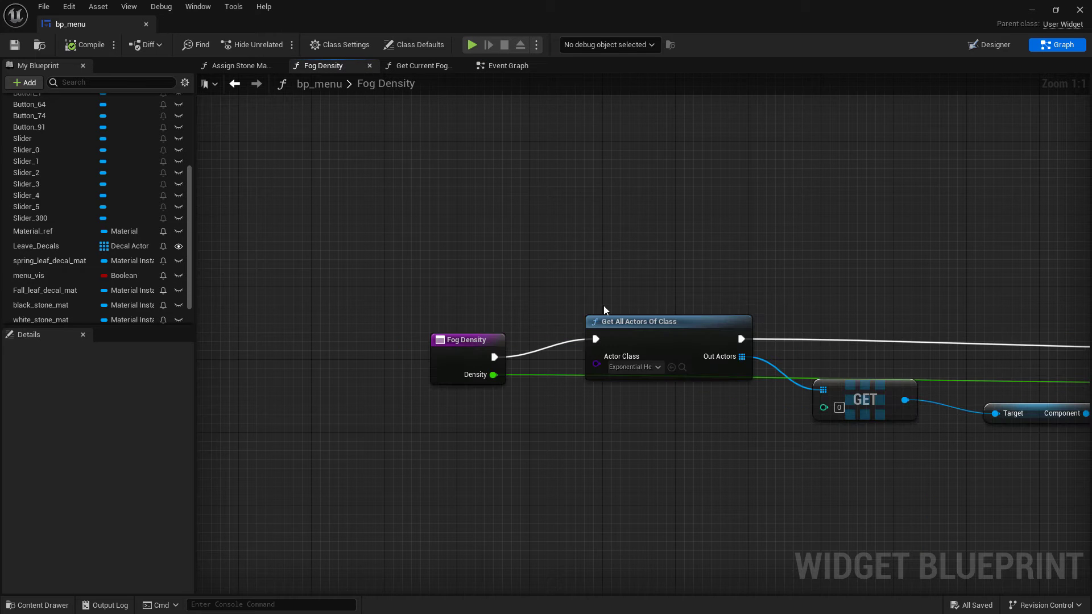
key(Home)
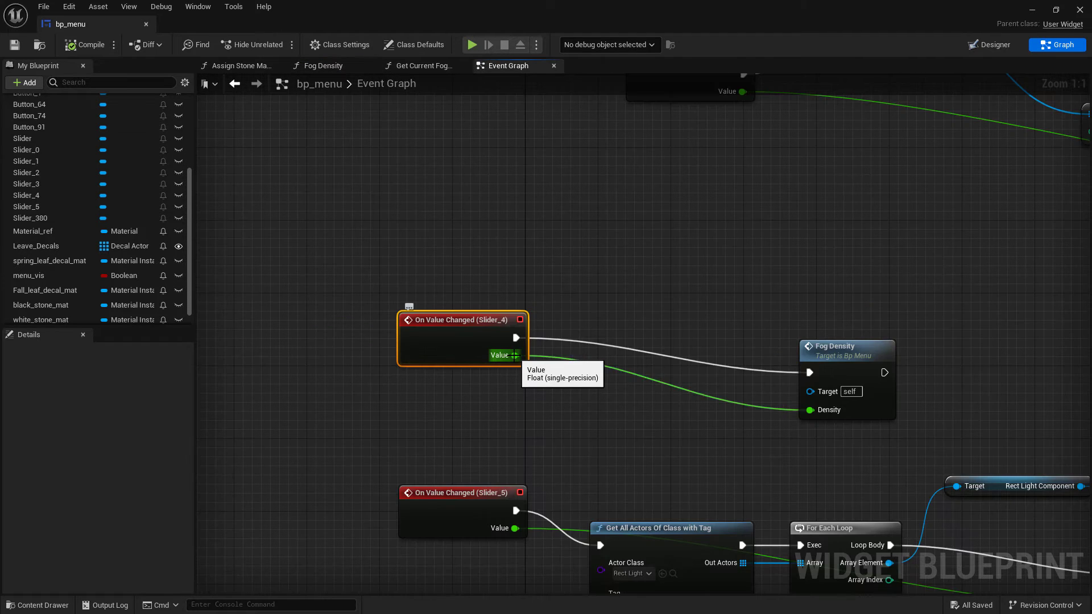
Inspect Slider_5's event that sets the intensity of all rect lights tagged under_cabinet_lights
right_drag(669, 450, 564, 253)
right_drag(740, 465, 736, 462)
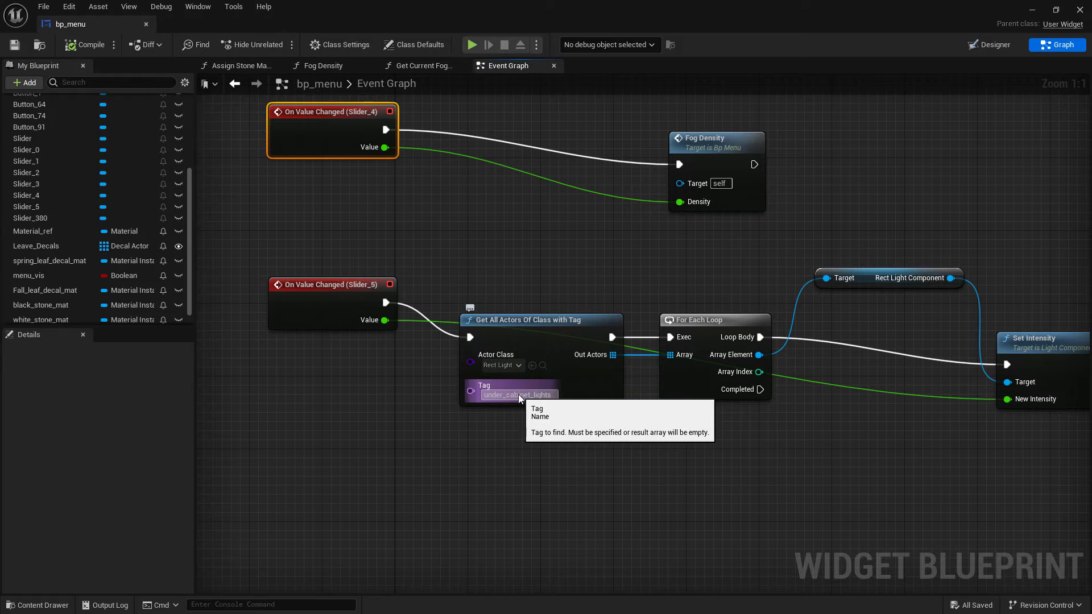
right_drag(737, 449, 622, 439)
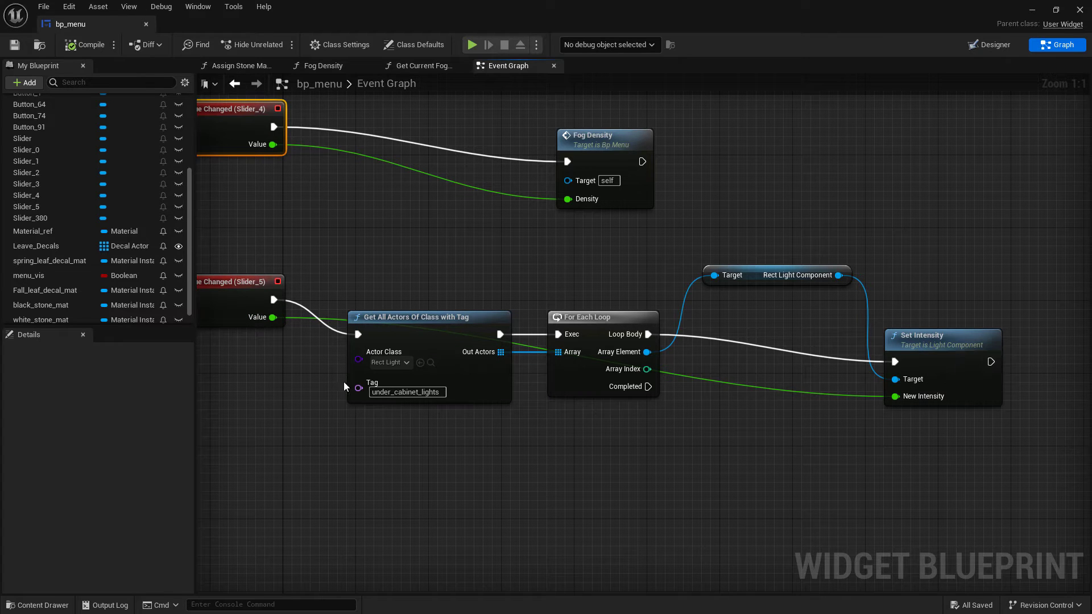
click(562, 449)
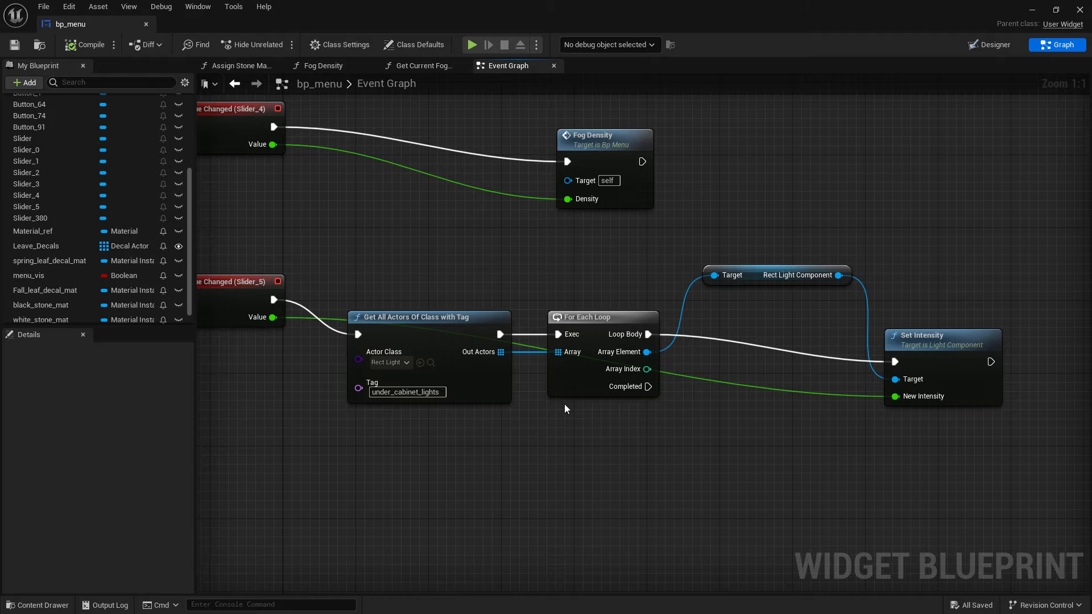
right_drag(601, 420, 711, 419)
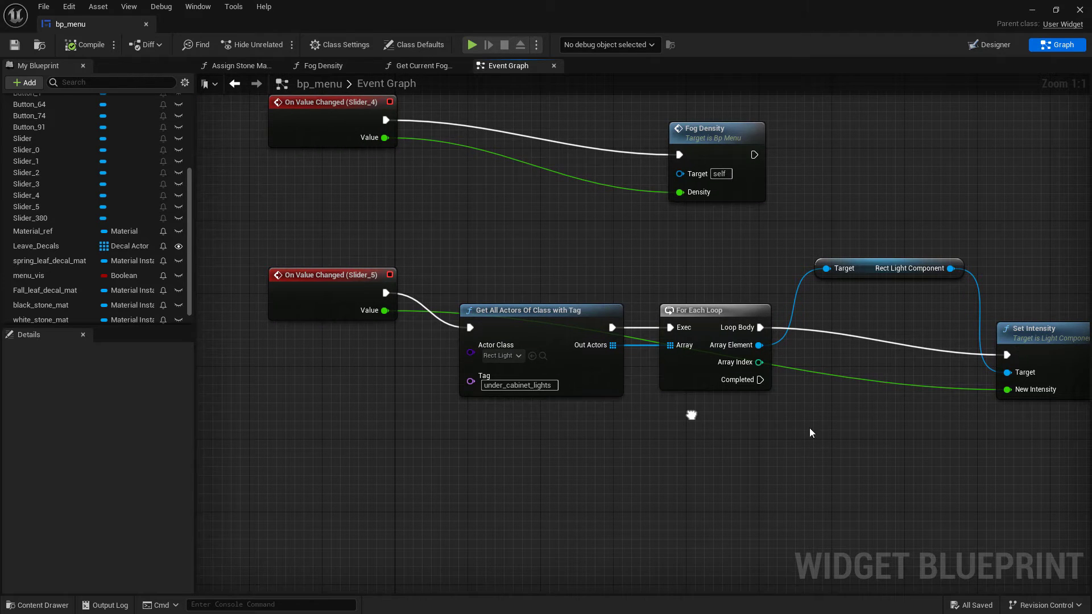
scroll(810, 429, down, 2)
scroll(845, 434, down, 1)
right_drag(970, 451, 854, 443)
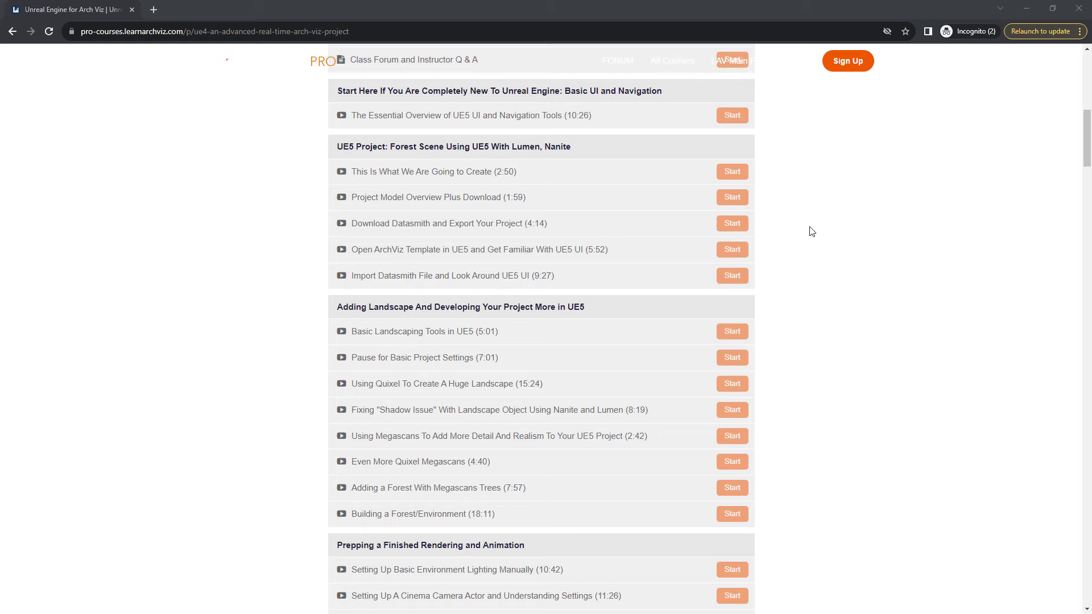
scroll(812, 232, up, 5)
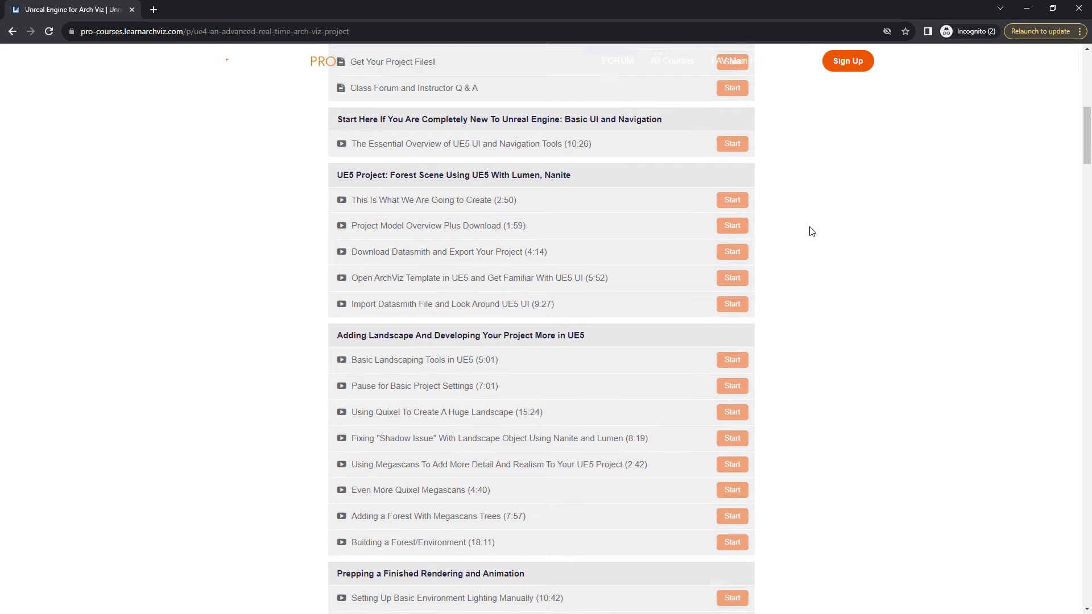
Switch to the browser and scroll through the Unreal Engine for Arch Viz course curriculum
scroll(812, 232, down, 6)
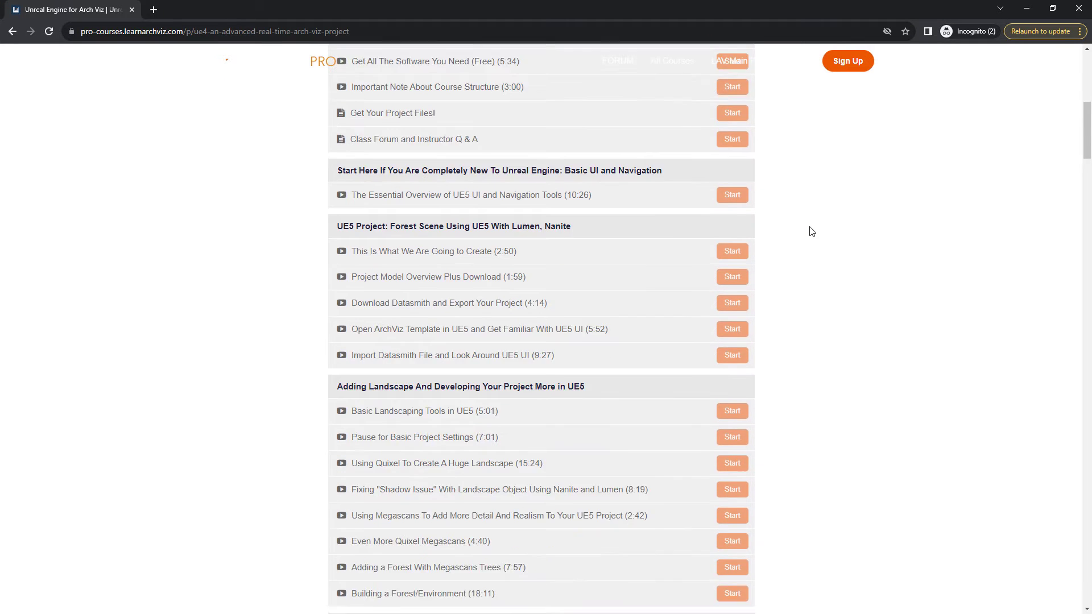
scroll(812, 231, down, 4)
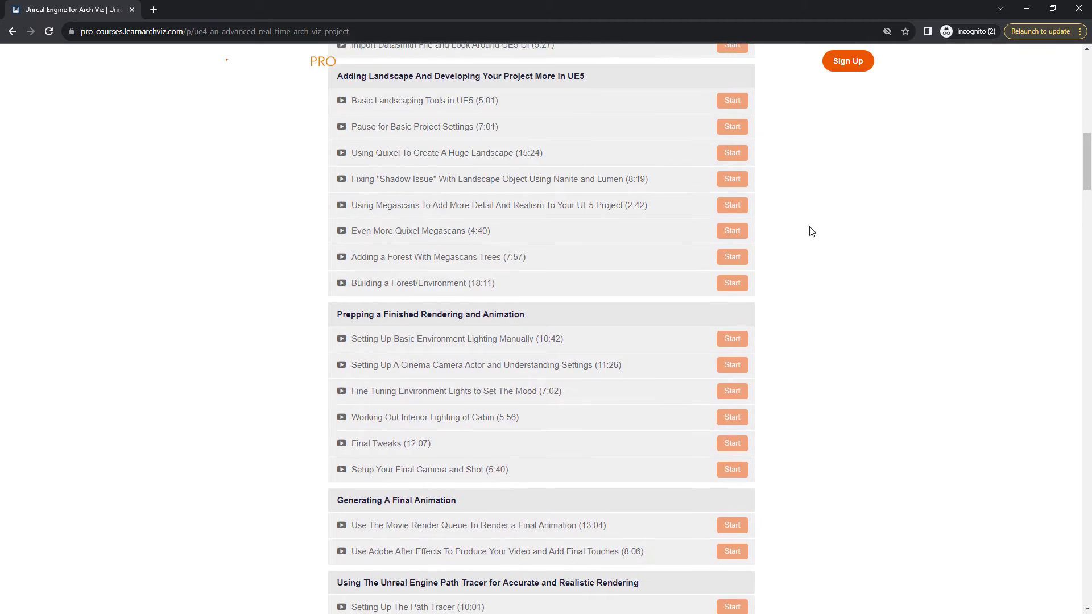
scroll(812, 232, down, 4)
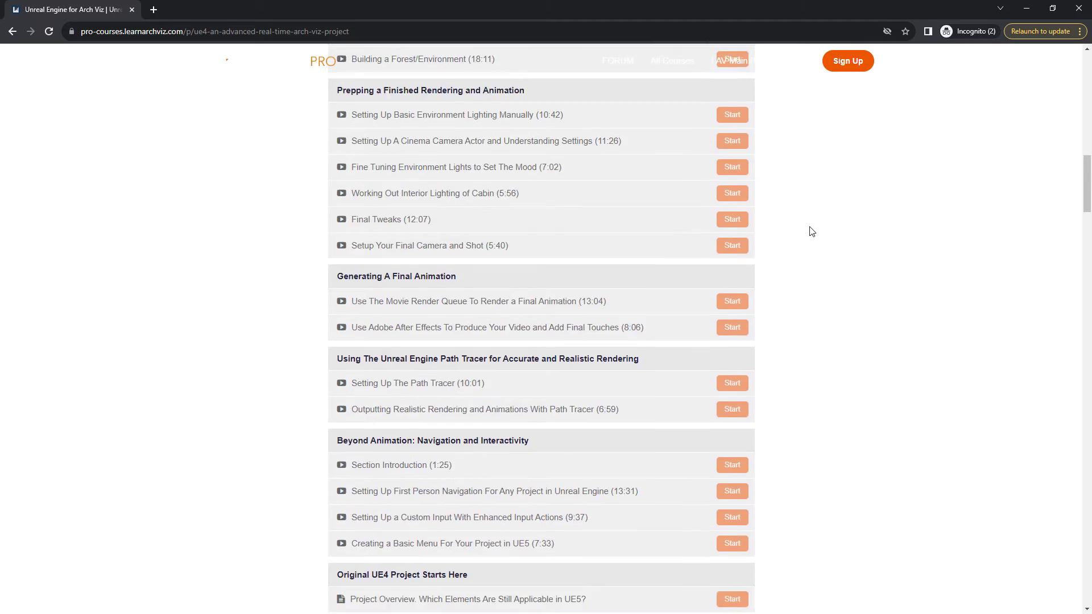
Browse the curriculum's navigation and interactivity section and the original UE4 project lessons
scroll(813, 231, down, 1)
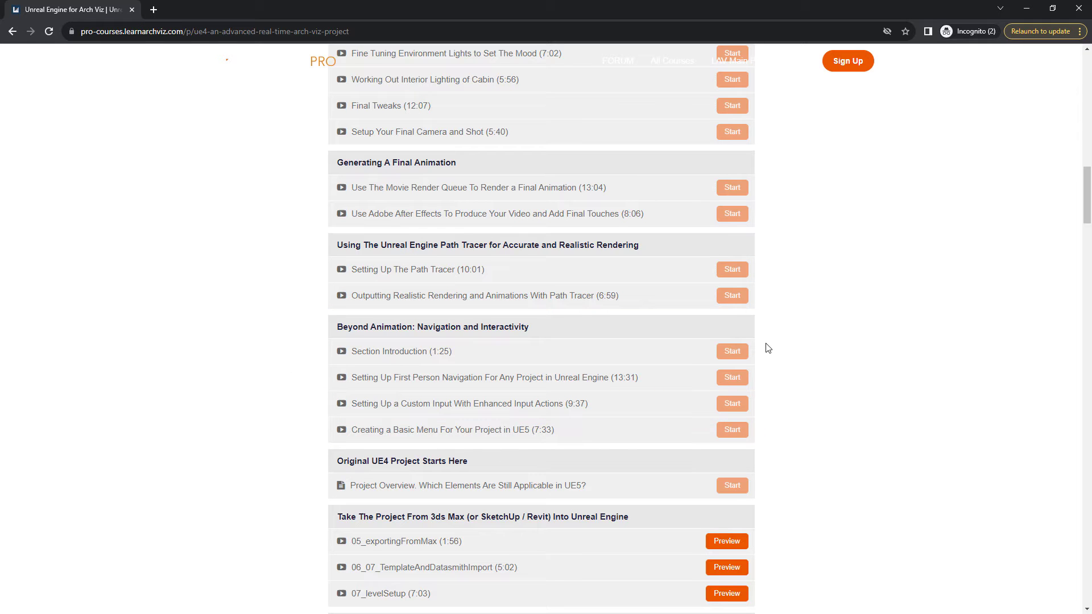
scroll(780, 246, up, 1)
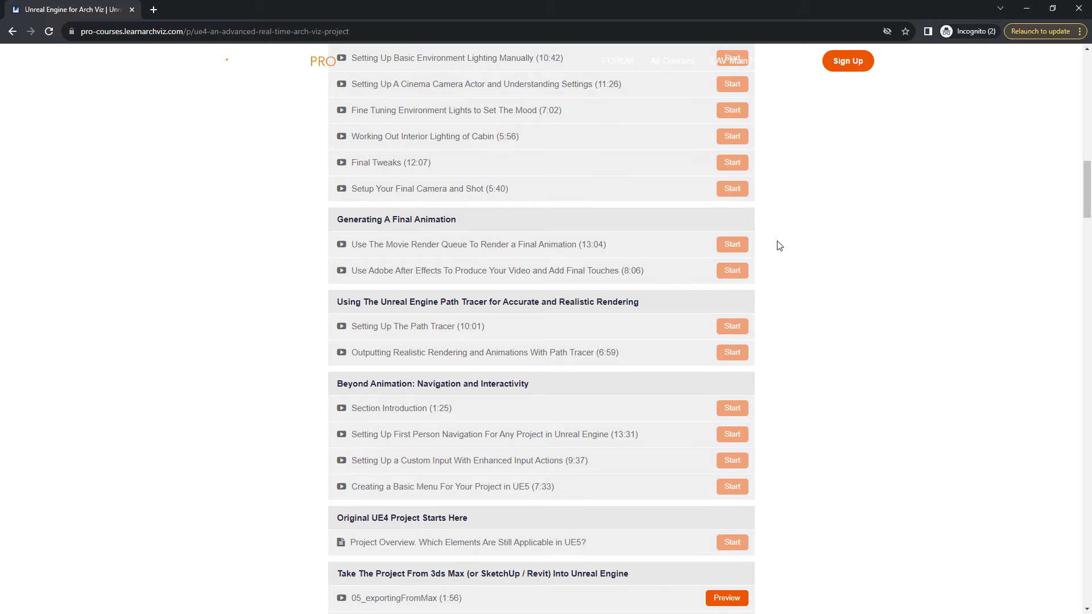
scroll(779, 246, up, 2)
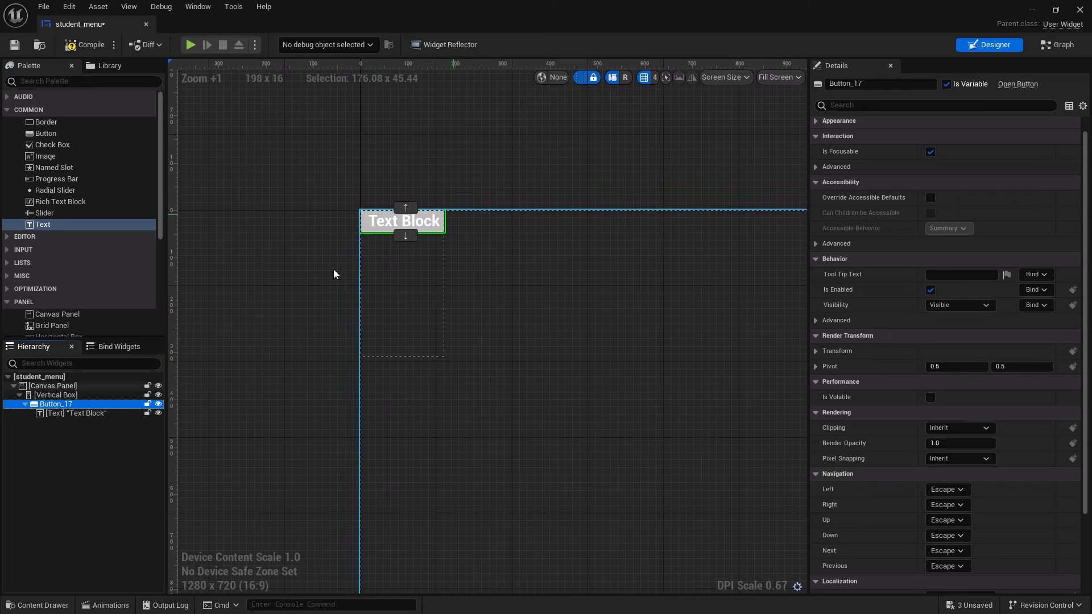
Set the button's text block to read quit game in the widget Designer
click(417, 220)
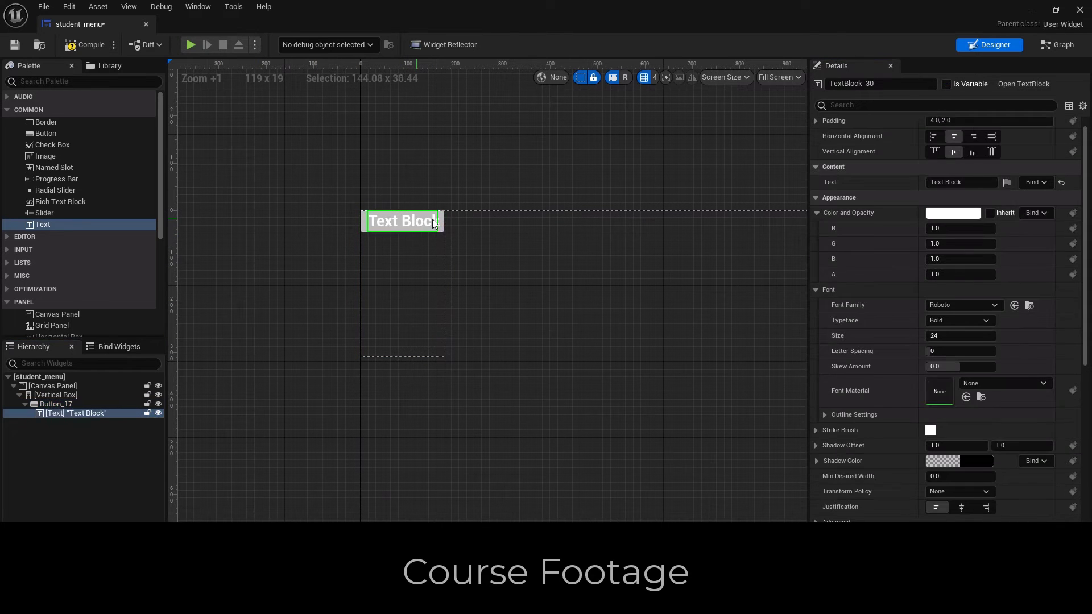
scroll(990, 169, up, 1)
click(979, 199)
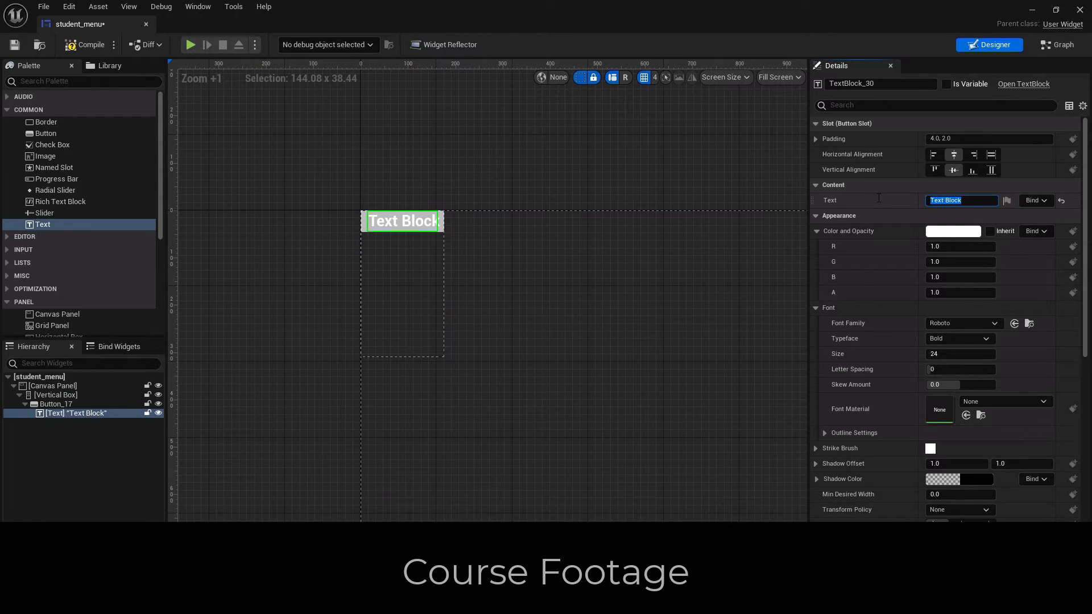
text(quit game)
key(Return)
scroll(1027, 453, down, 15)
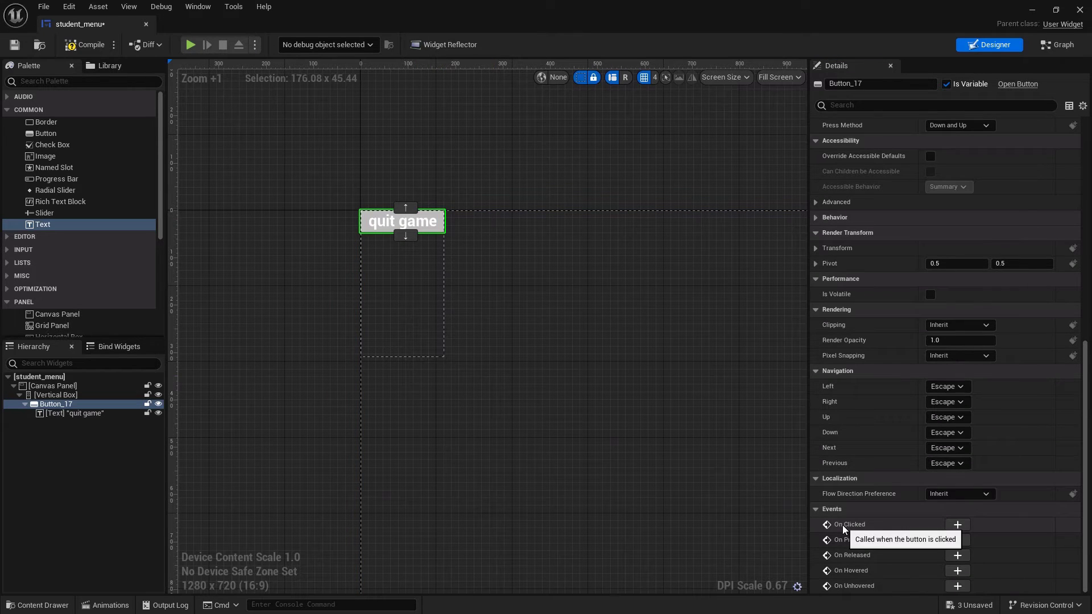
Add an On Clicked event for Button_17 to the widget's event graph
click(956, 525)
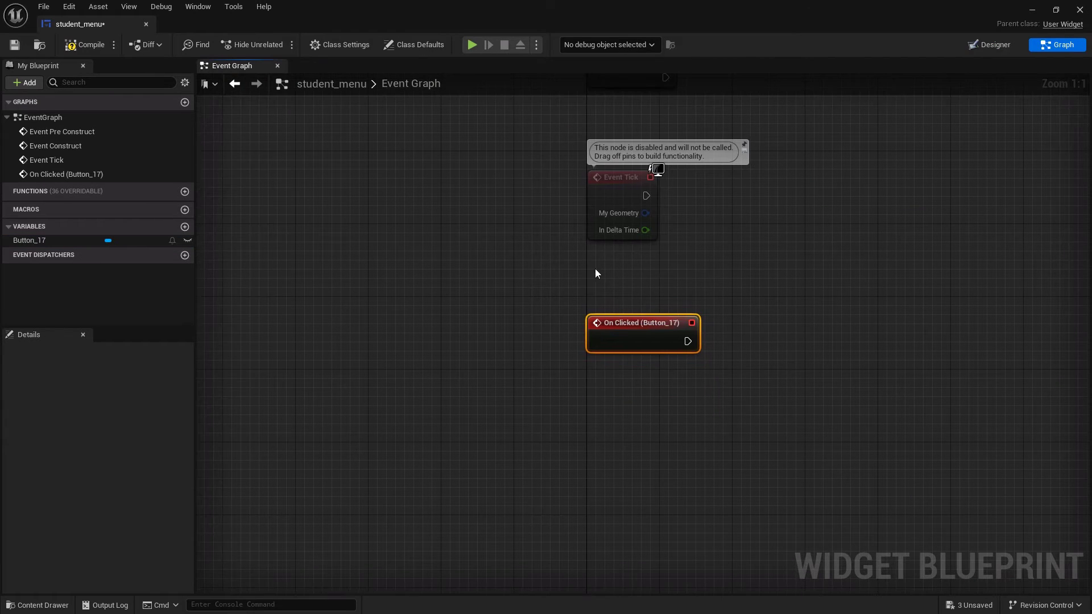
scroll(725, 291, down, 5)
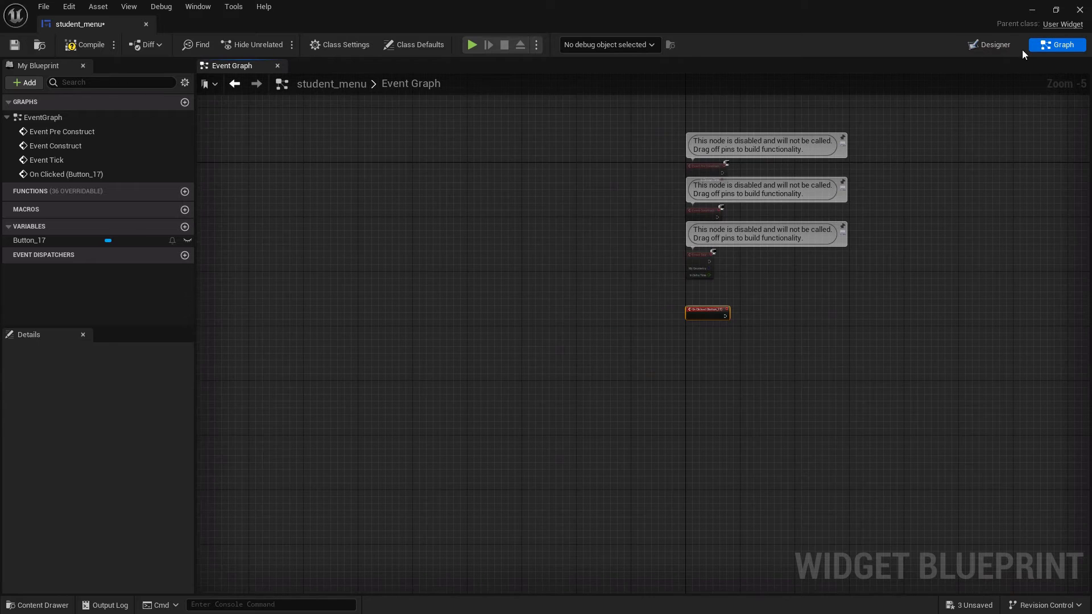
click(996, 45)
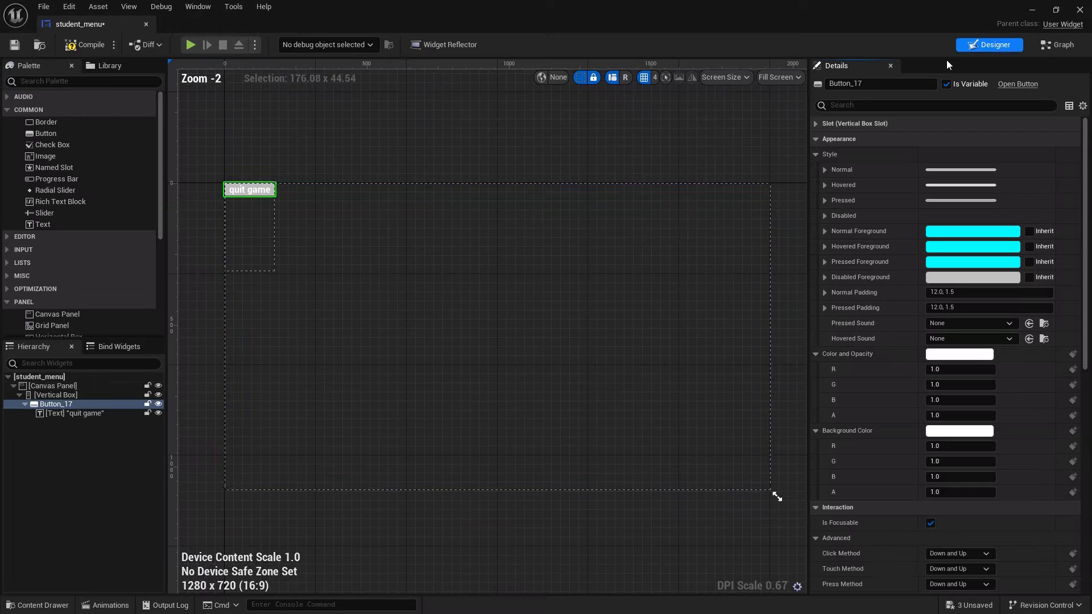
click(1059, 45)
scroll(718, 311, up, 5)
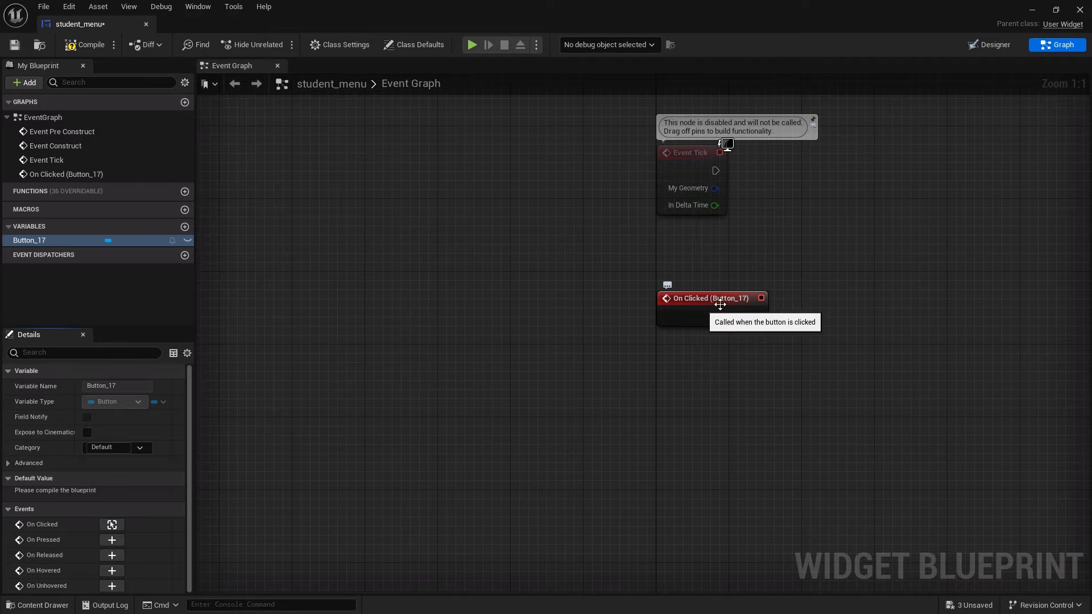
Connect a Quit Game node to the Button_17 On Clicked event
drag(761, 320, 840, 306)
text(Quit)
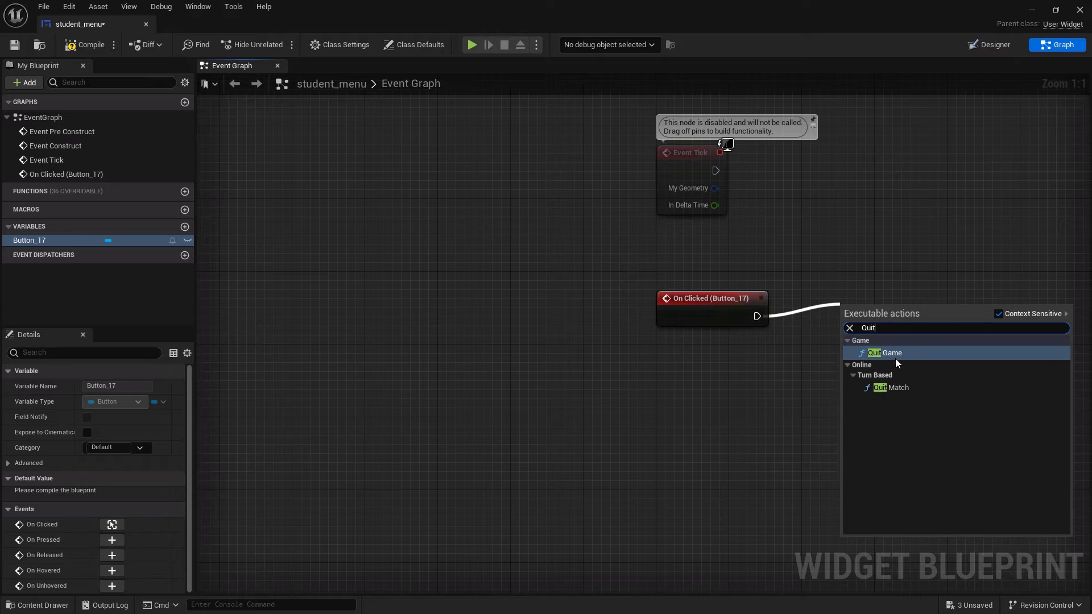
click(895, 358)
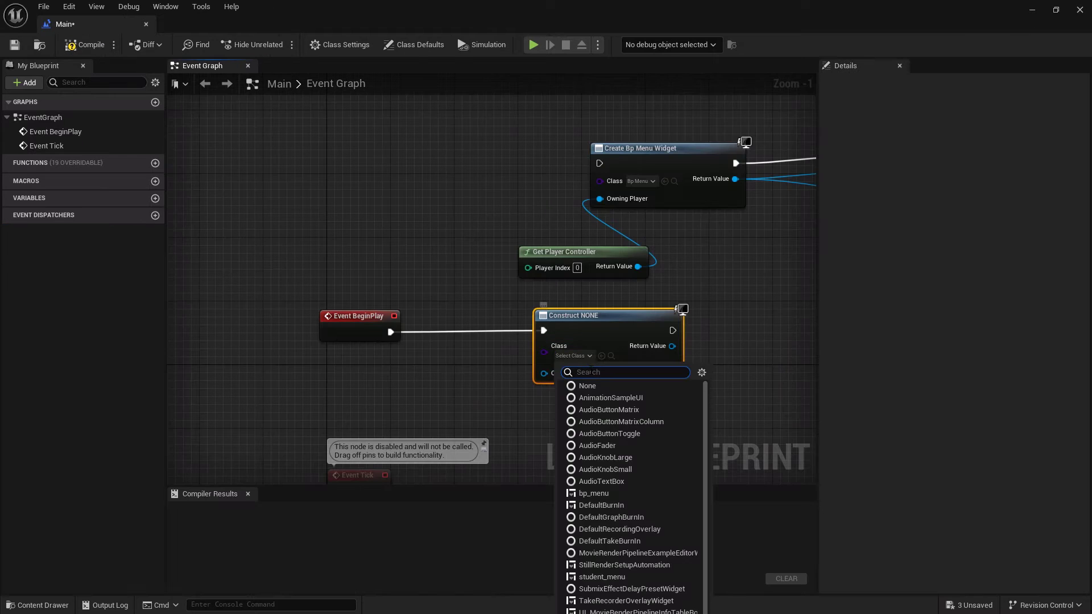
Set the level blueprint's construct widget node class to student_menu after Event BeginPlay
text(stu)
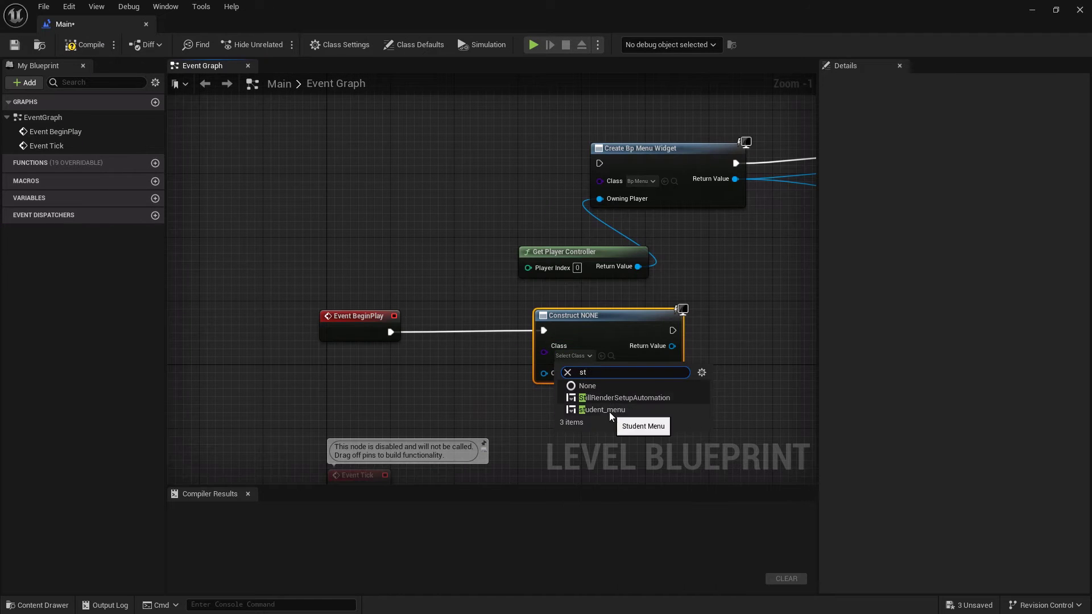
click(609, 411)
right_drag(555, 375, 590, 375)
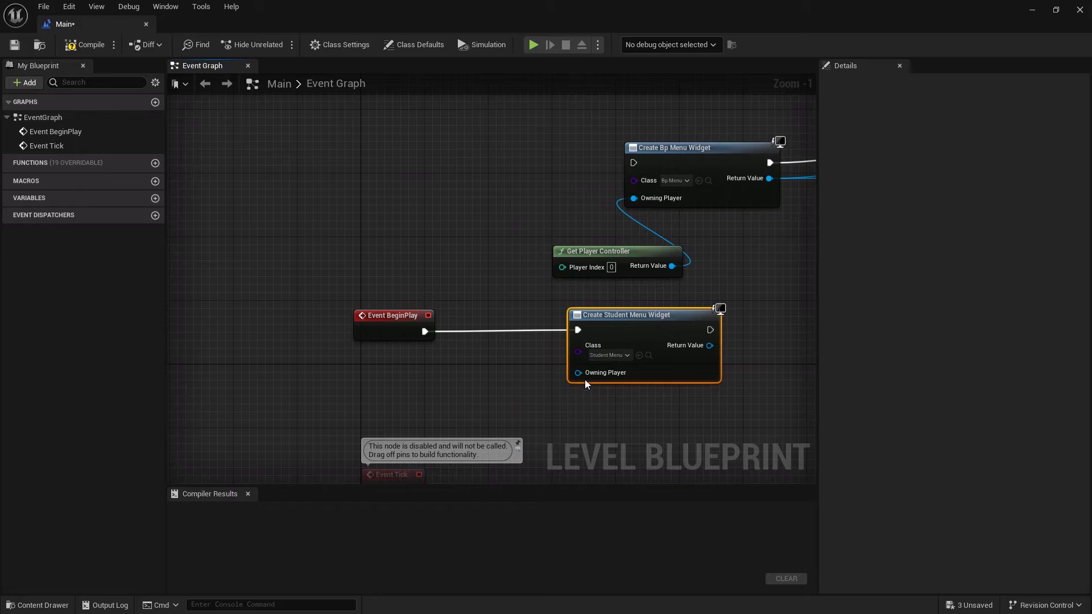
Connect a Get Player Controller node to the student menu widget's Owning Player pin
drag(556, 372, 491, 373)
text(playter con)
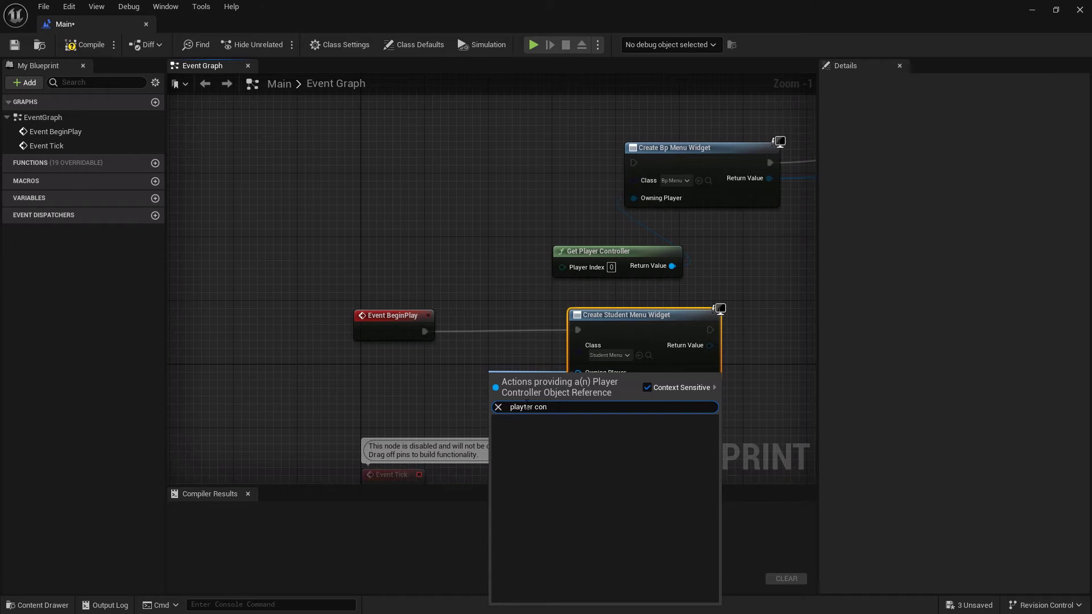
drag(524, 406, 414, 379)
text(er co)
click(562, 459)
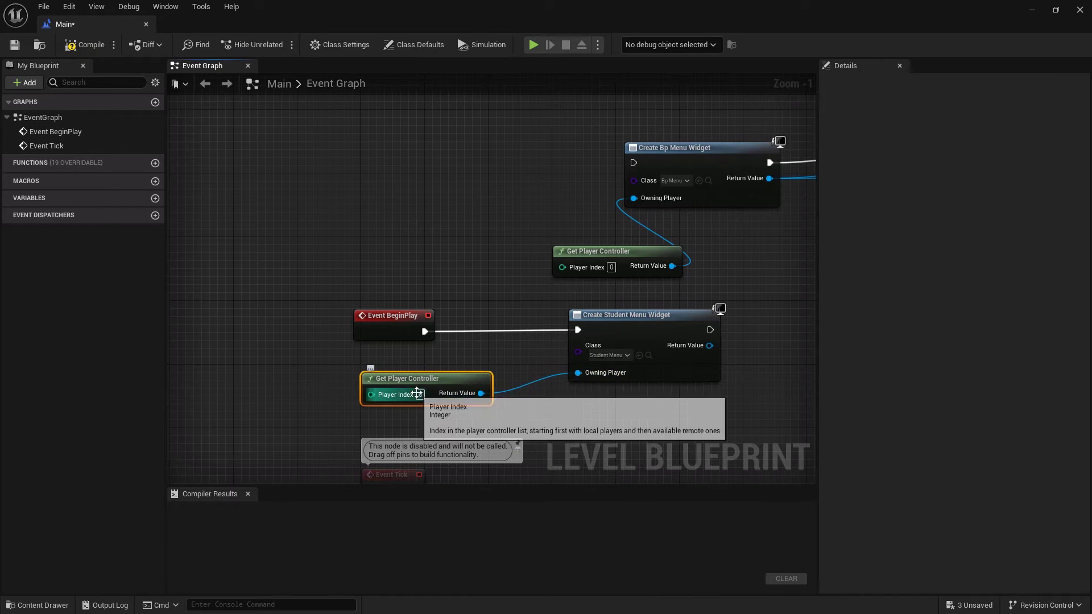
Search for an Add to Viewport node from the student menu widget node's execution output
right_drag(784, 364, 592, 373)
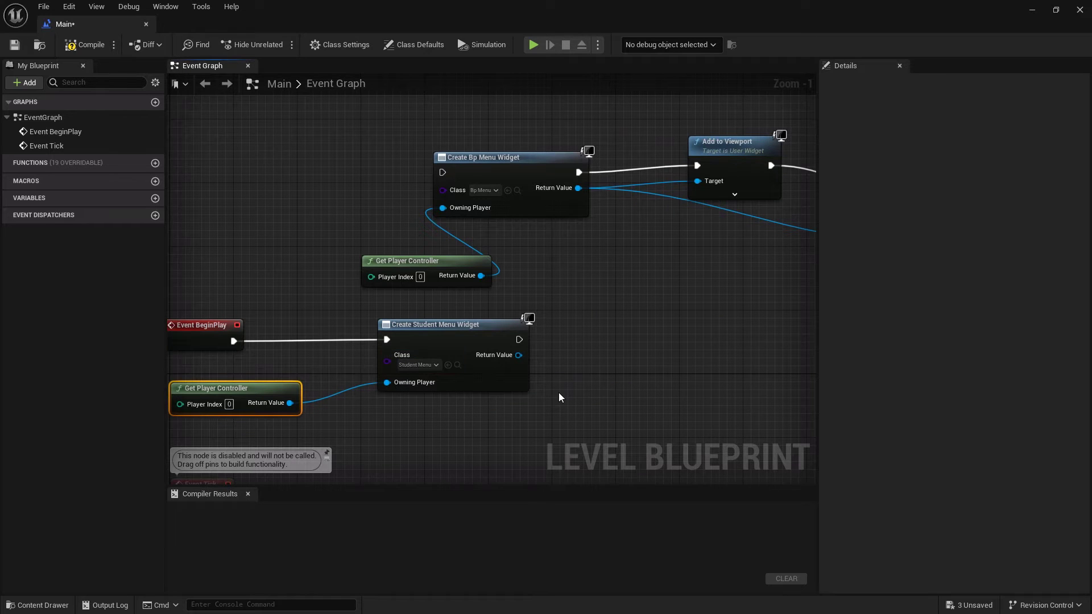
drag(518, 339, 602, 345)
text(add to vi)
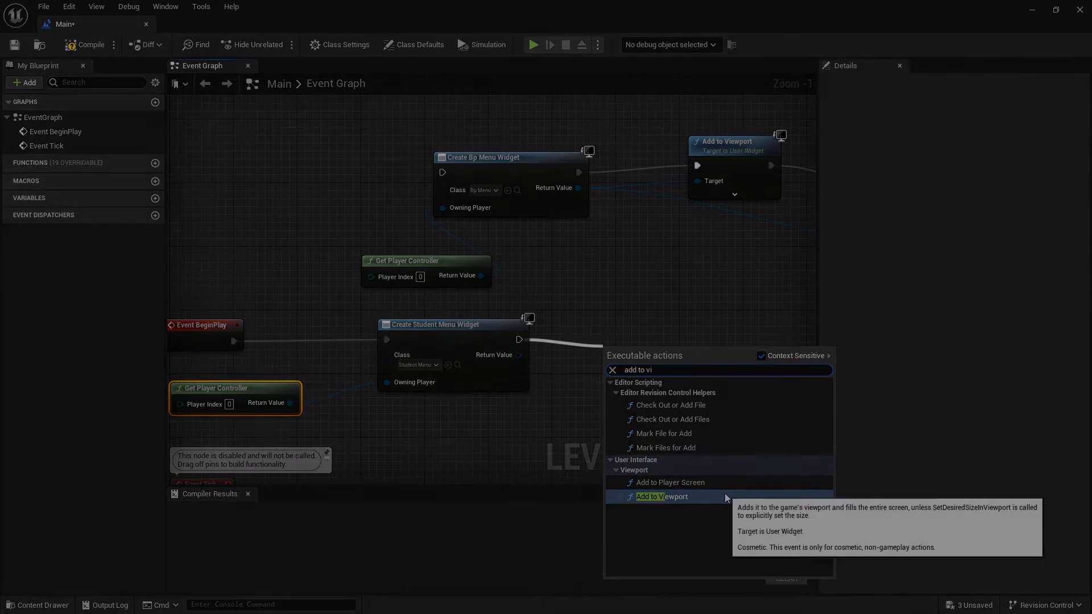
click(661, 497)
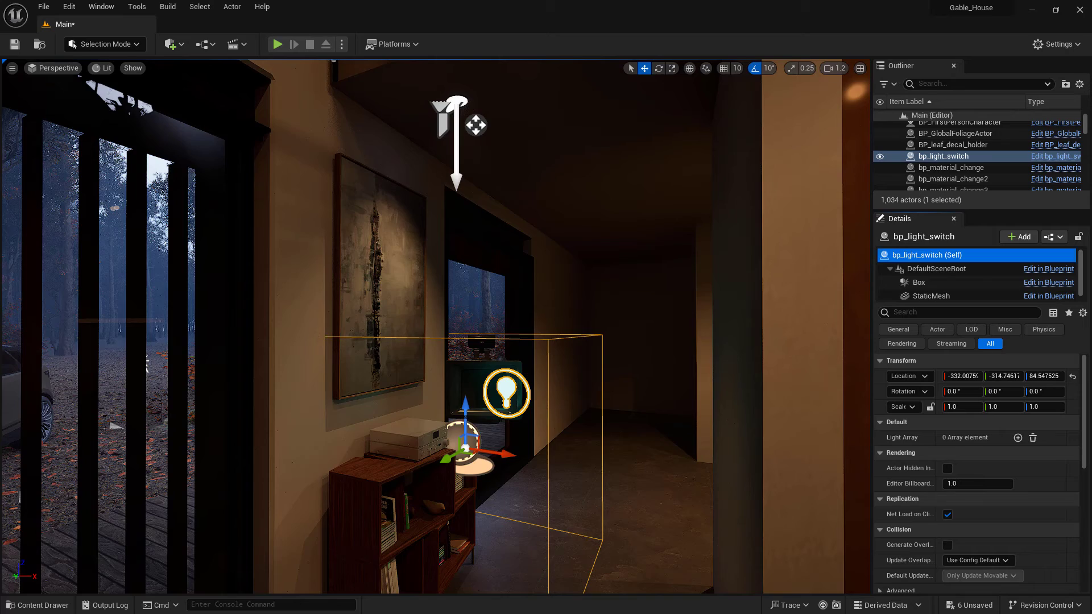
Add an element to the light switch's Light Array and pick the art accent spotlight for it
key(f)
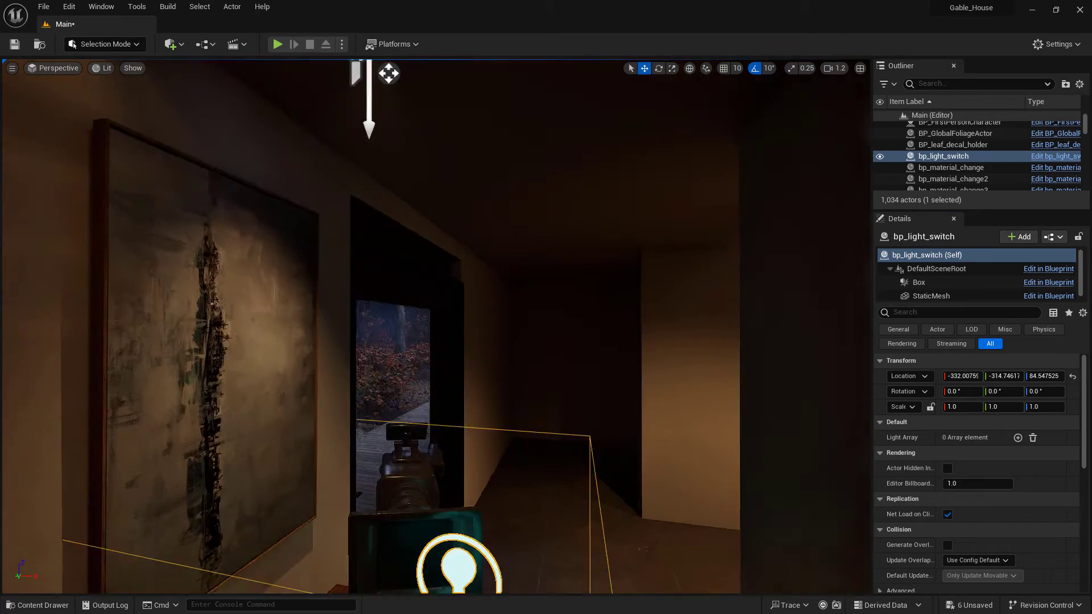
click(1018, 438)
click(1036, 454)
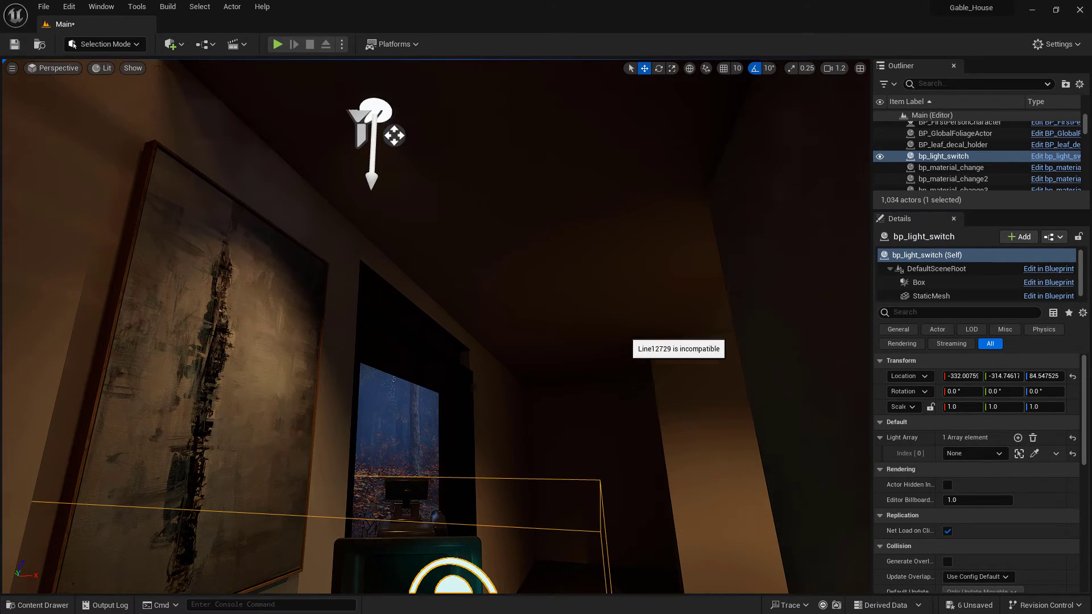
click(378, 125)
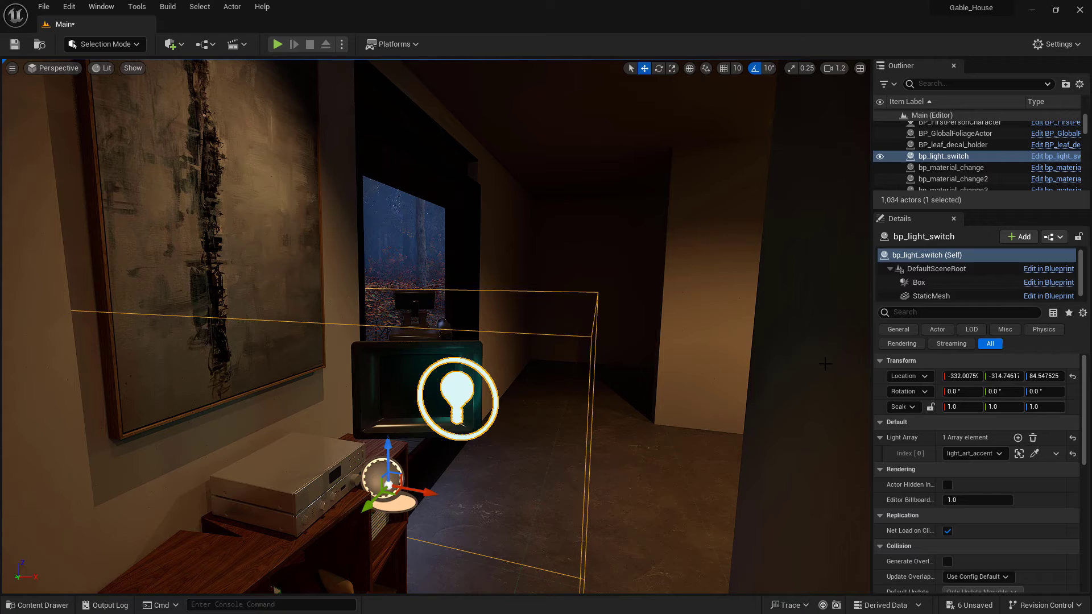
Inspect the art accent spotlight's intensity and light settings
click(1049, 282)
drag(647, 286, 704, 287)
key(Escape)
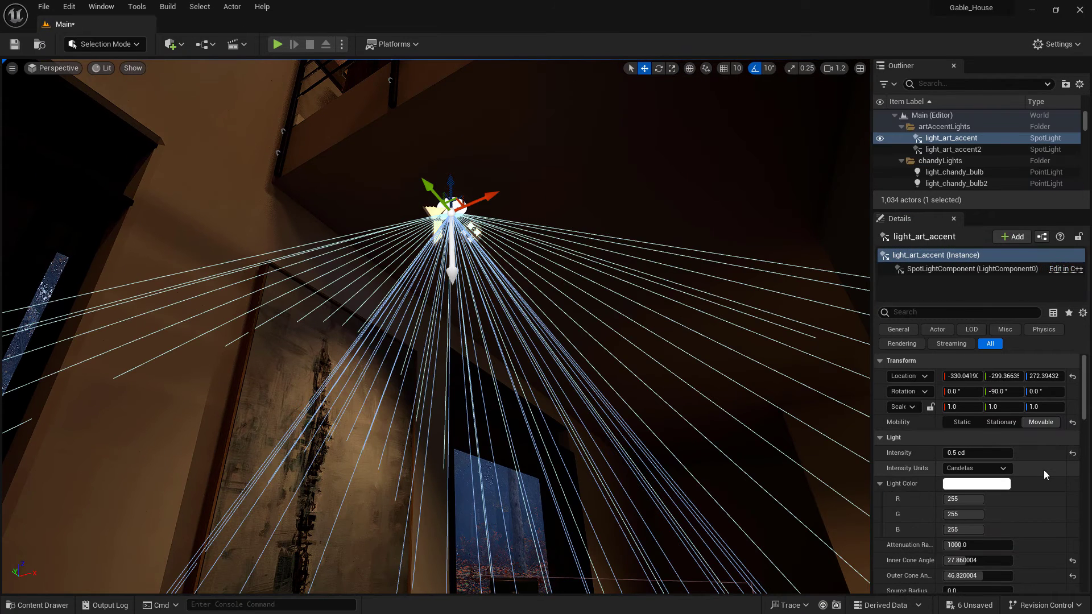
scroll(1043, 470, down, 2)
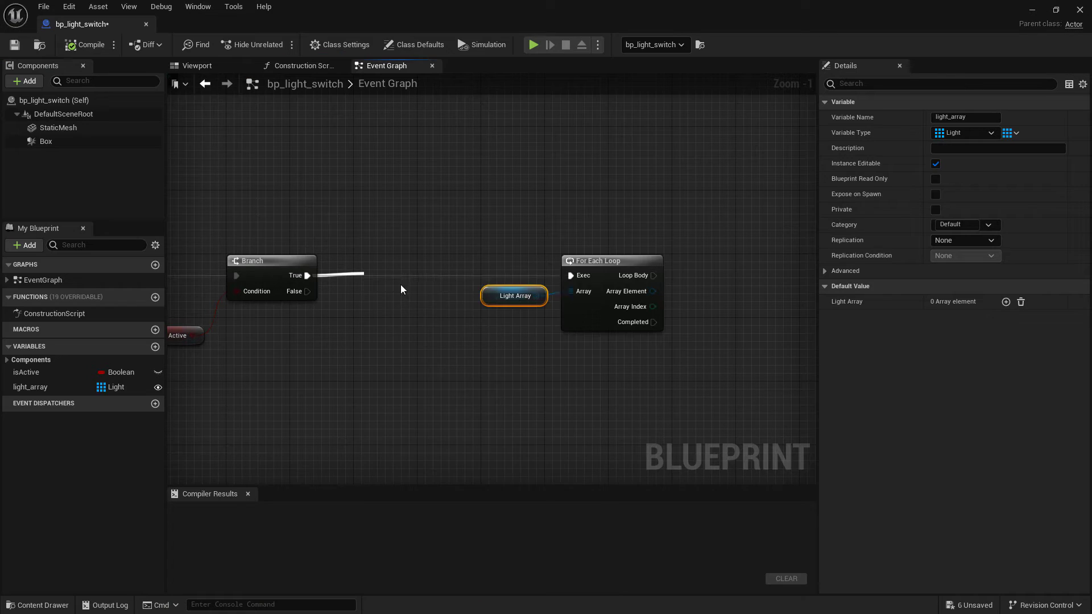
Add a Flip Flop node after the Branch in the light switch blueprint's event graph
drag(402, 273, 364, 275)
text(flip flop)
key(Return)
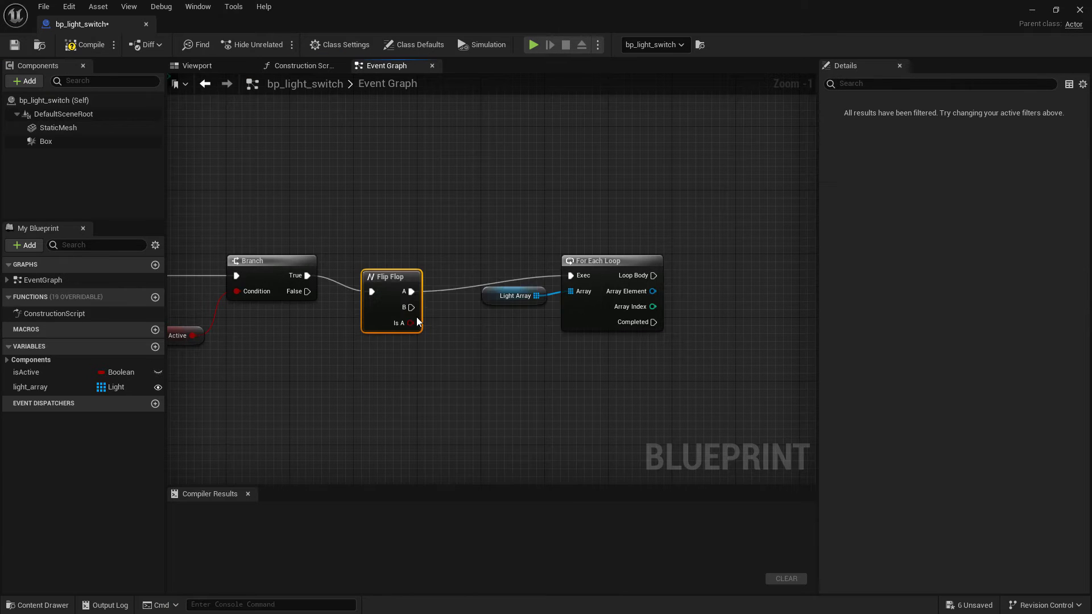
Add a Set Intensity node from the For Each Loop's loop body
drag(654, 275, 716, 275)
text(set intenst)
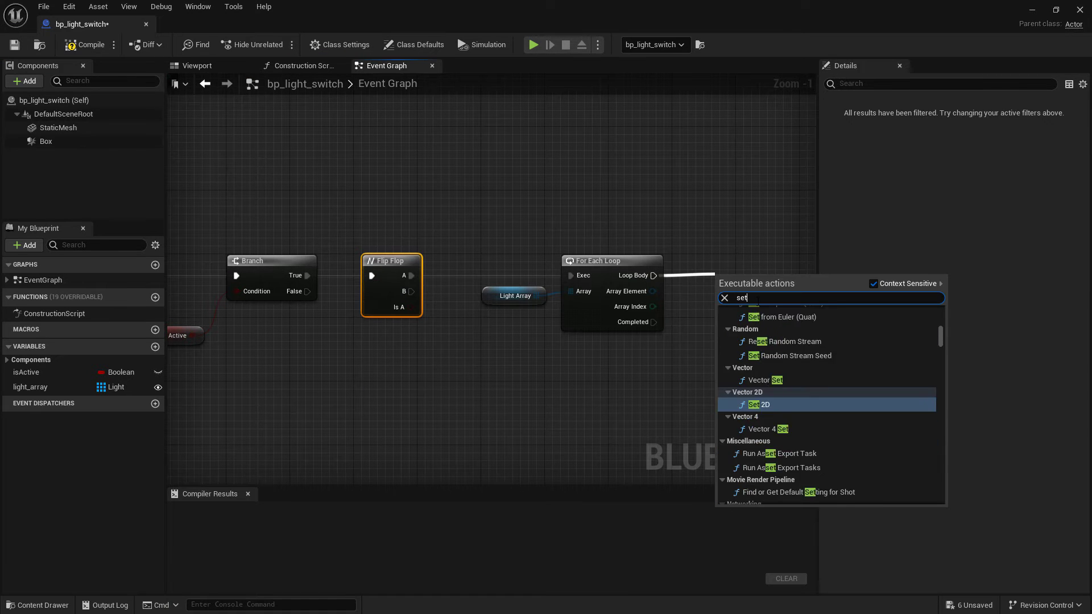
key(BackSpace)
click(830, 373)
Wire the array element's light component into Set Intensity's target and delete the unused self-target node
right_drag(796, 296, 647, 303)
drag(656, 277, 742, 256)
click(603, 221)
drag(621, 248, 538, 218)
drag(504, 299, 661, 300)
drag(579, 257, 565, 378)
click(519, 192)
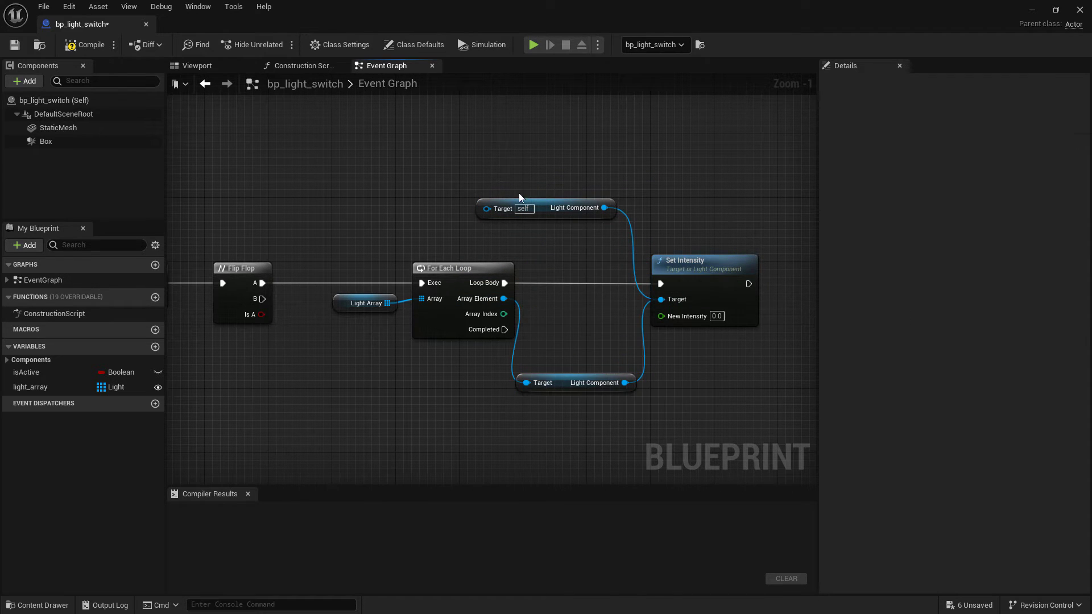
click(519, 200)
key(Delete)
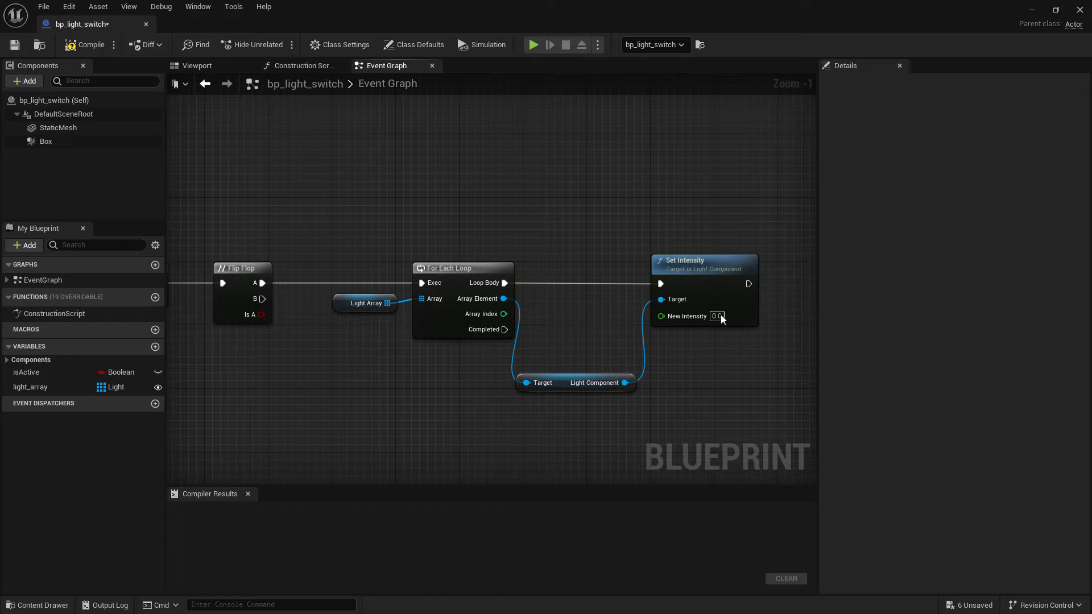
Duplicate the loop and Set Intensity nodes and connect the copy to the Flip Flop's B output
scroll(543, 210, down, 1)
right_drag(393, 382, 385, 318)
drag(356, 151, 727, 325)
key(ctrl+c)
key(ctrl+v)
drag(446, 401, 514, 355)
drag(300, 223, 423, 367)
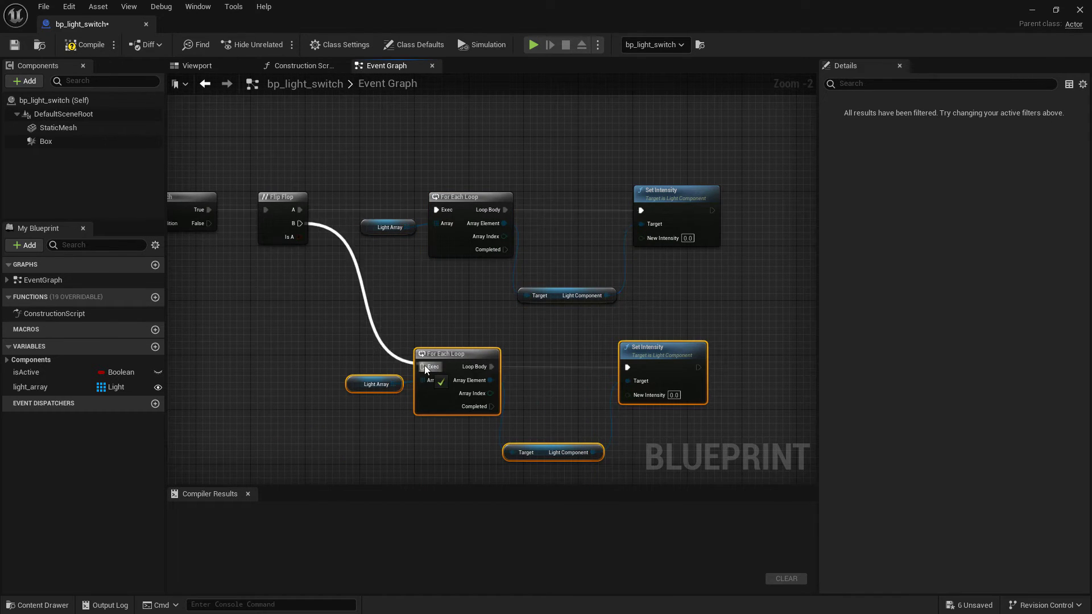
Compile the light switch blueprint and close its editor
key(F7)
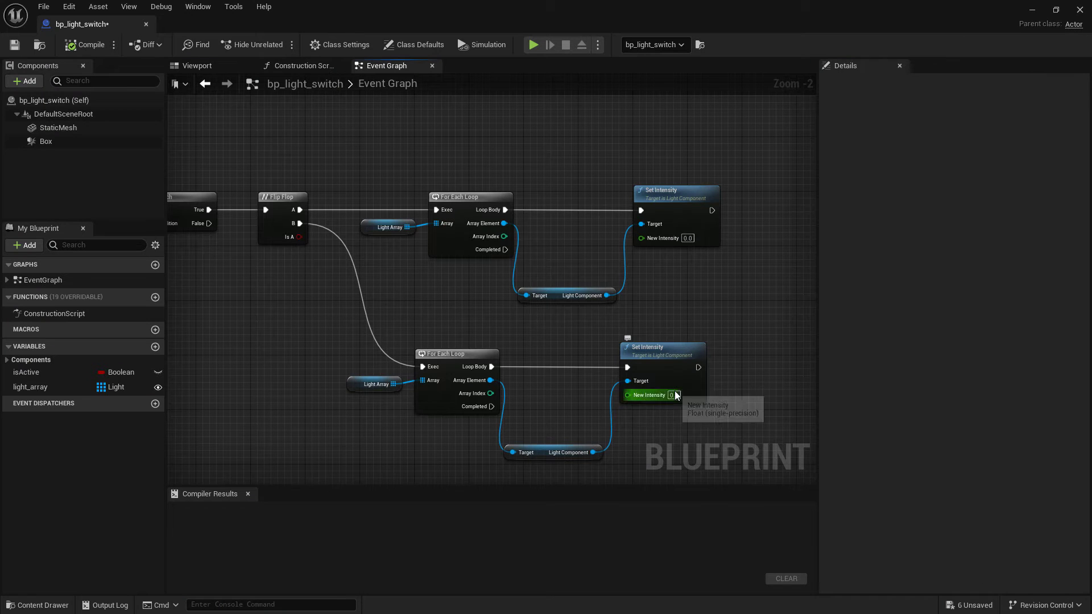
click(674, 395)
key(F7)
click(147, 23)
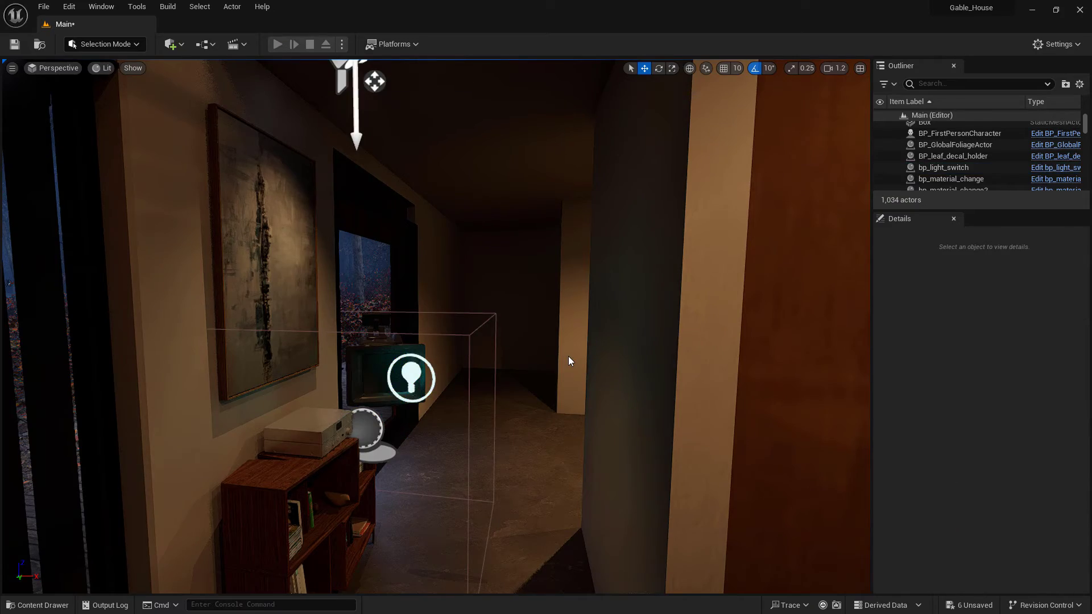
Play in editor and walk up to the light switch to test it
key(alt+p)
click(518, 381)
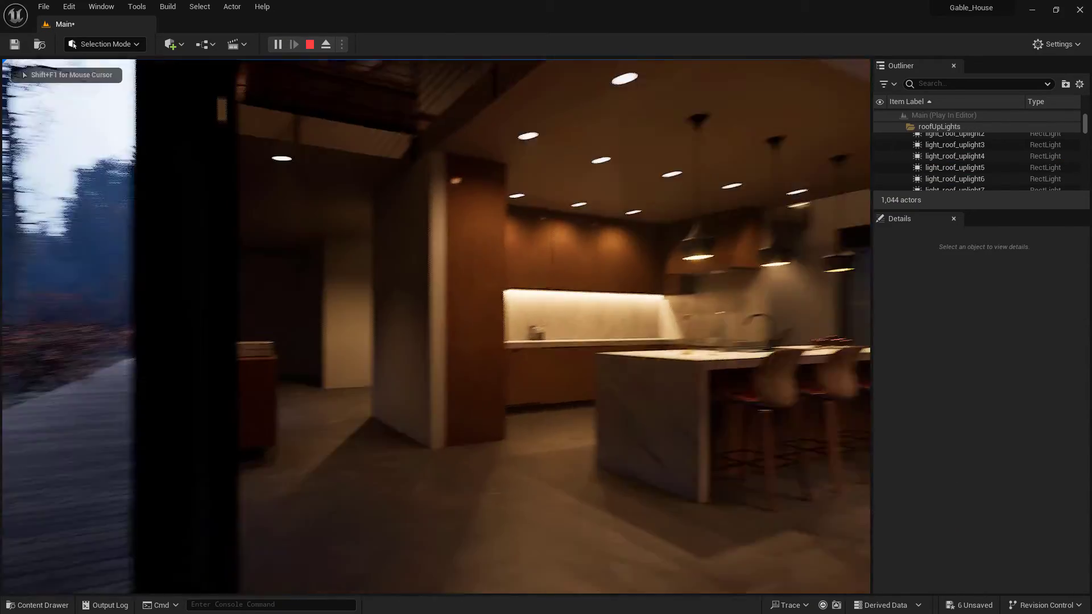
key(w)
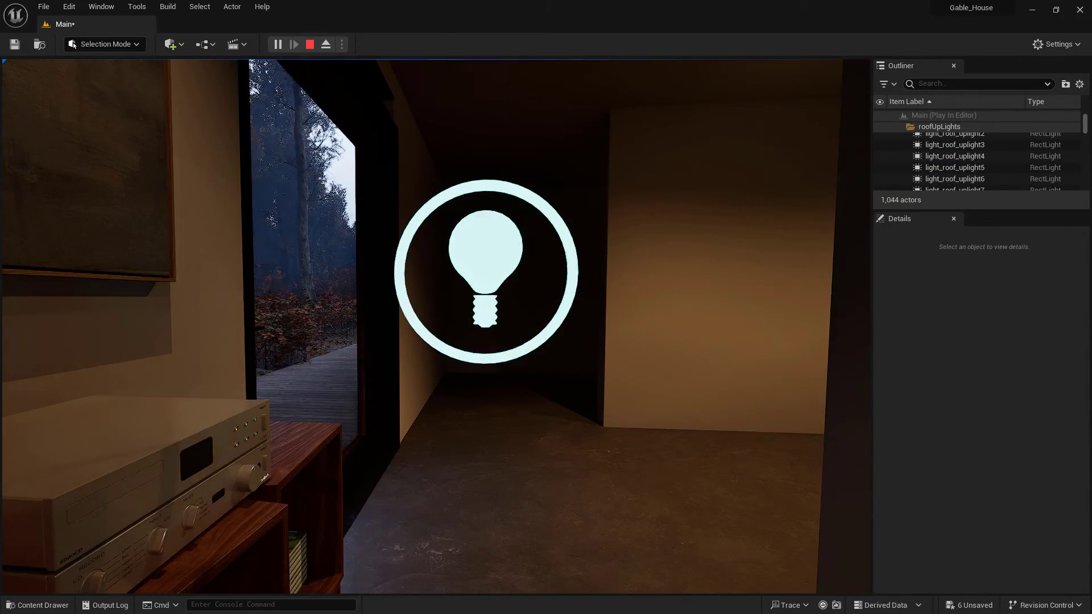
key(Escape)
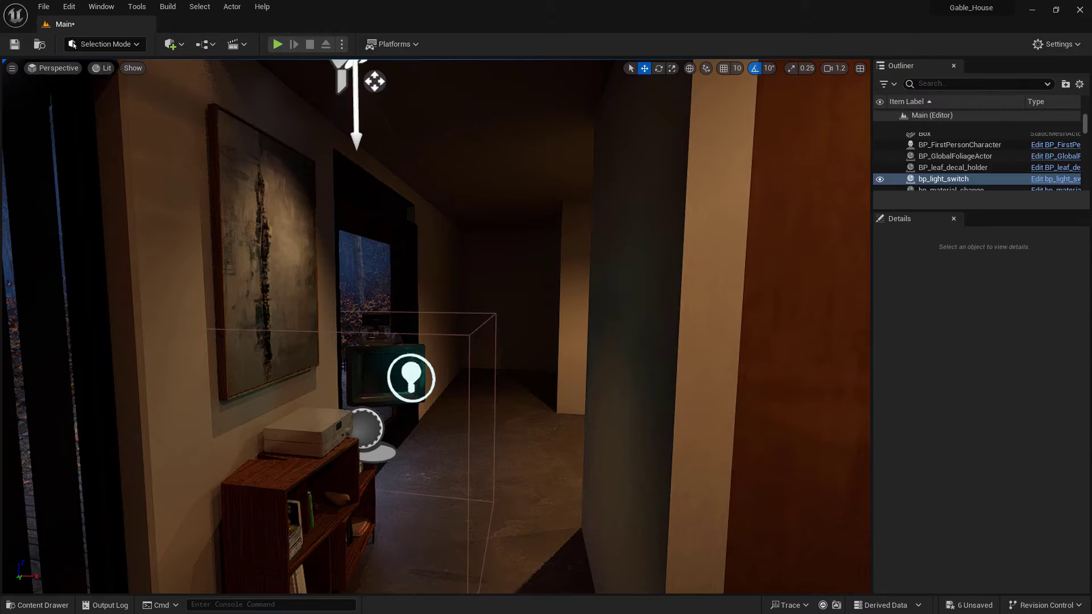
key(alt+p)
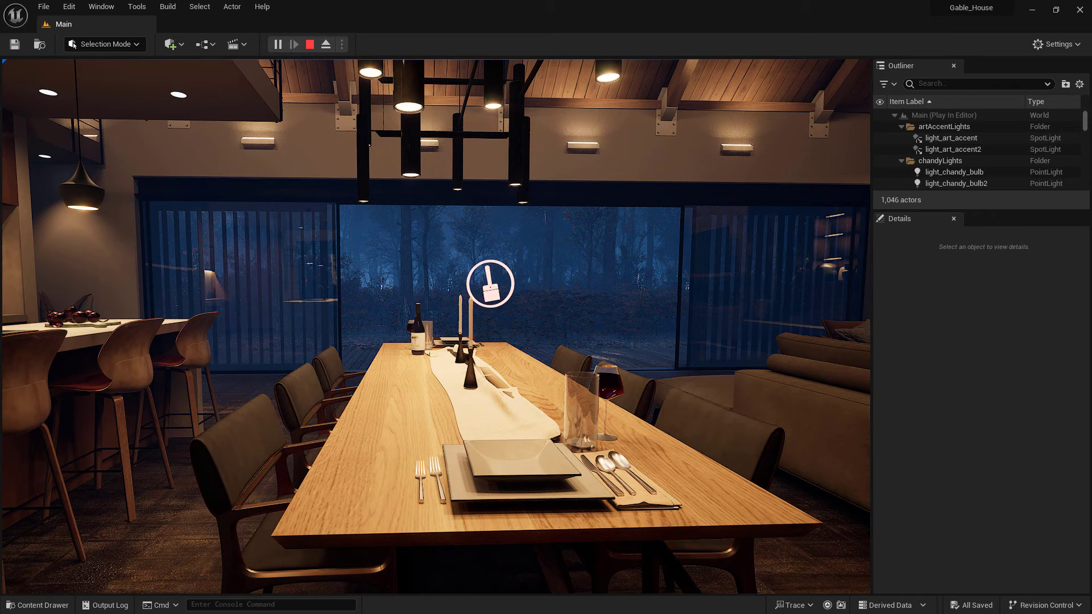
Toggle the dining chairs' material with the Tab key while playing, cycling through its variants
key(Tab)
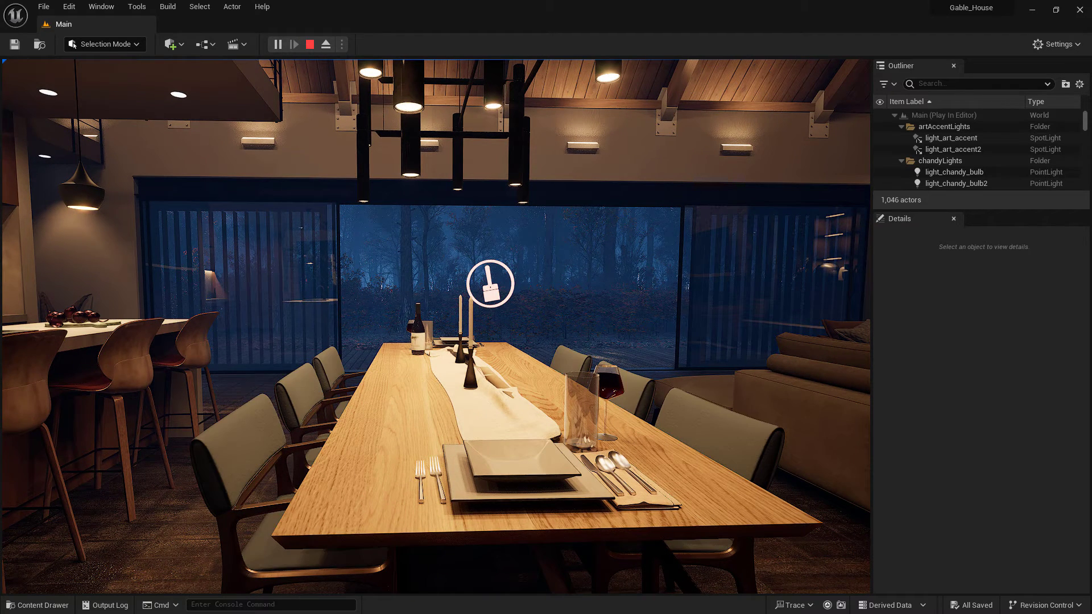
key(Tab)
key(Tab)
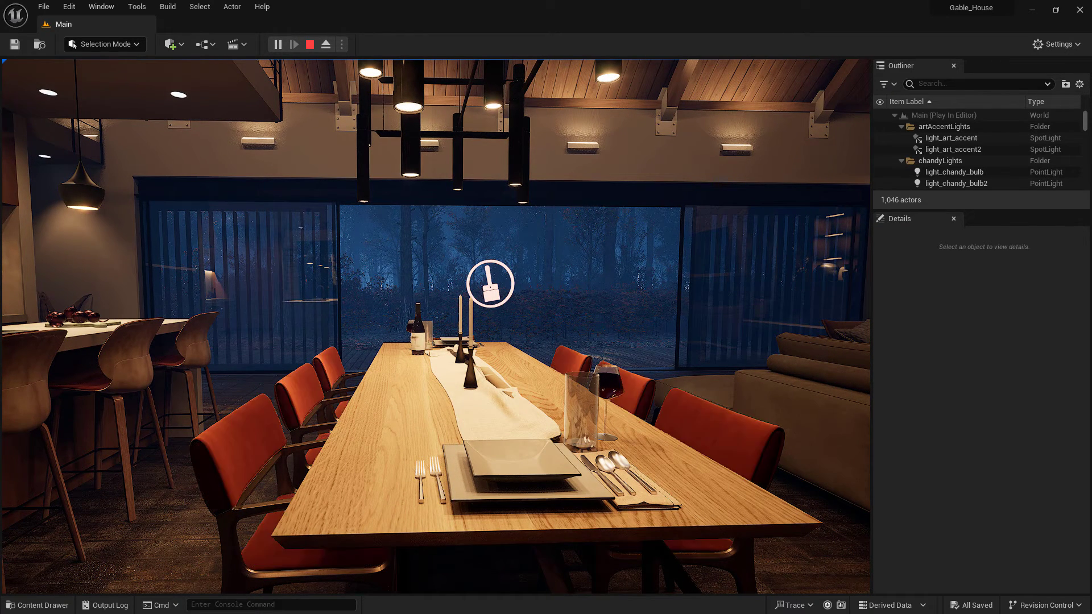
key(Tab)
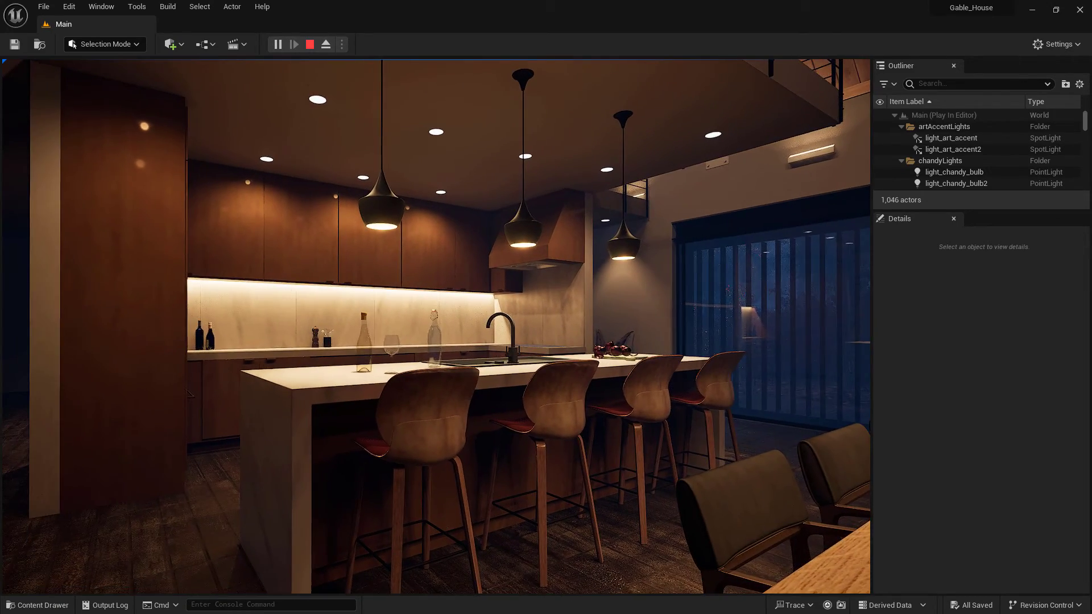
Walk into the kitchen, cycle the cabinet and backsplash materials several times, and stop the play session
key(w)
key(w)
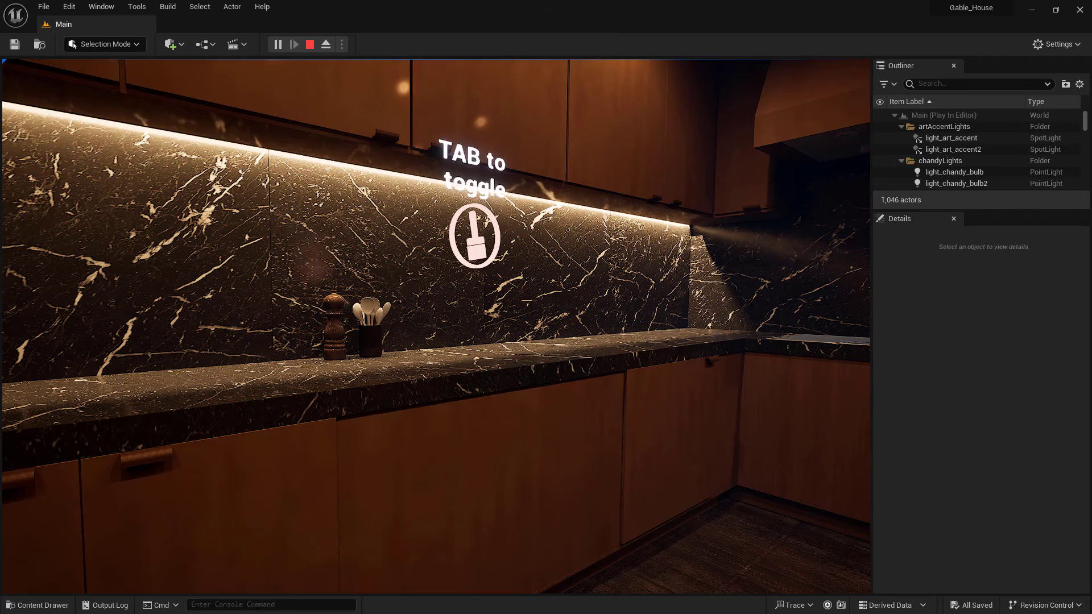
key(Tab)
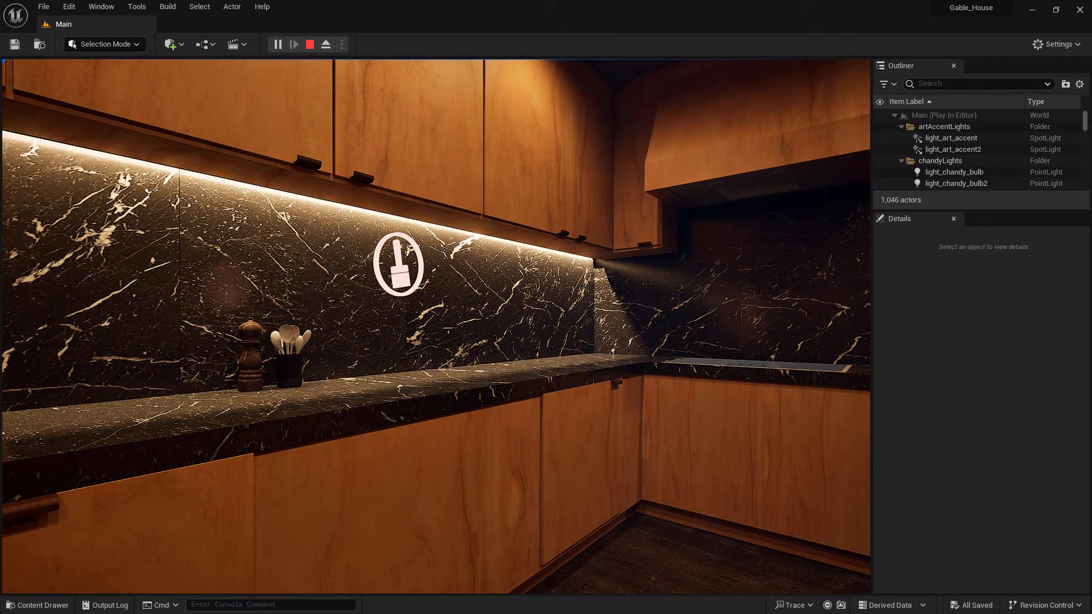
key(Tab)
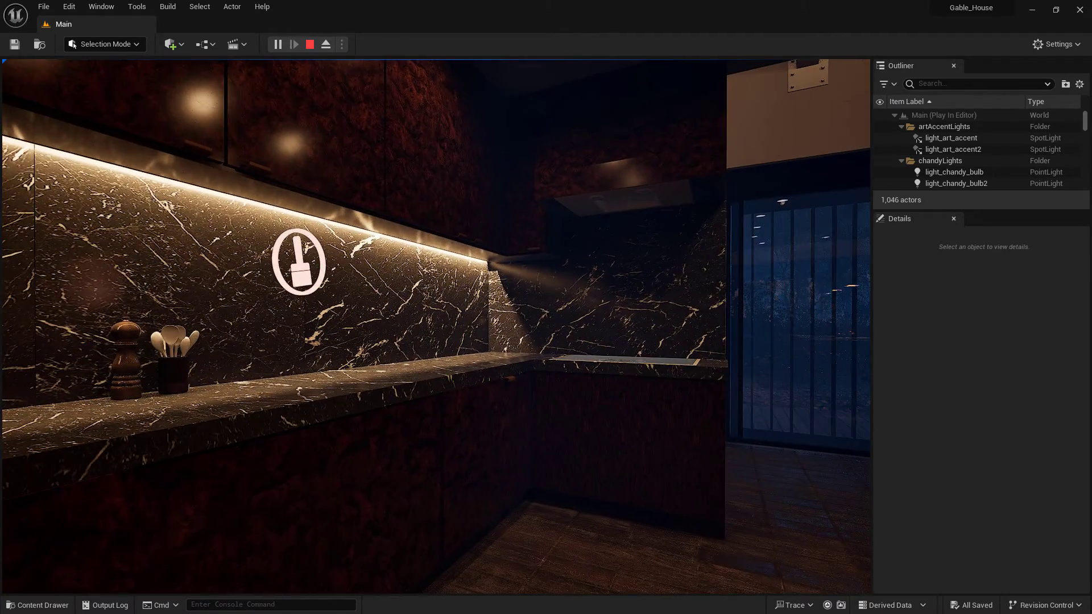
key(Tab)
key(Tab)
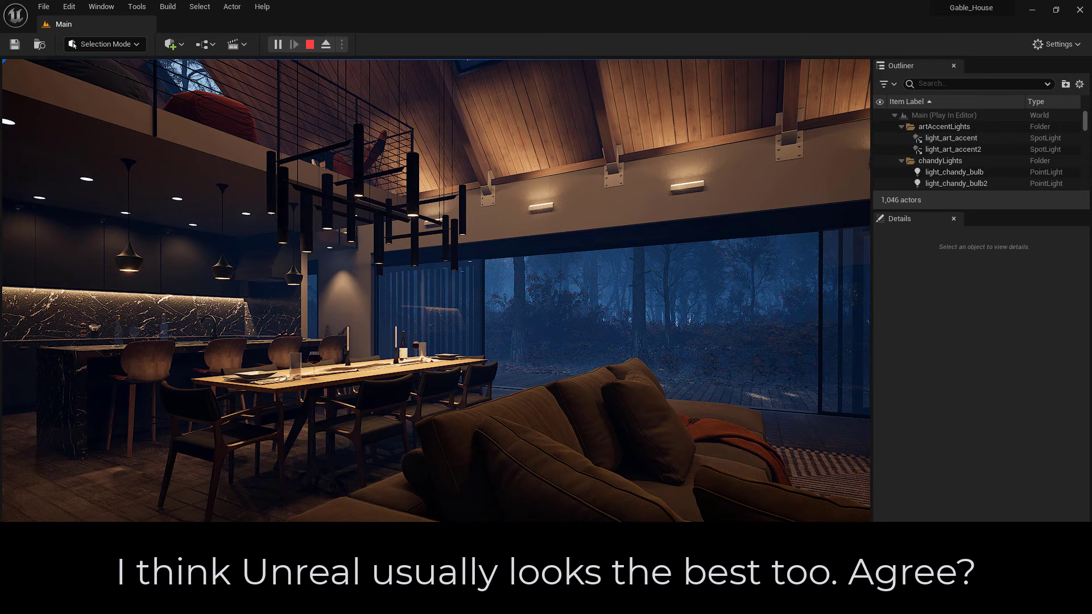
key(Escape)
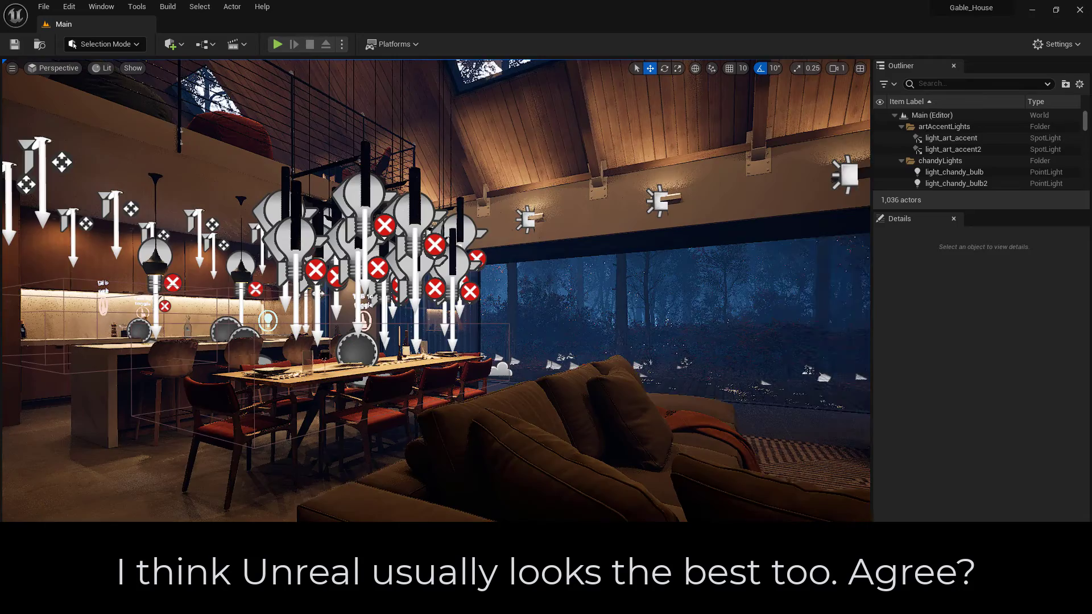
Duplicate the dining material changer actor and move the copy beside the living room sofa
click(568, 455)
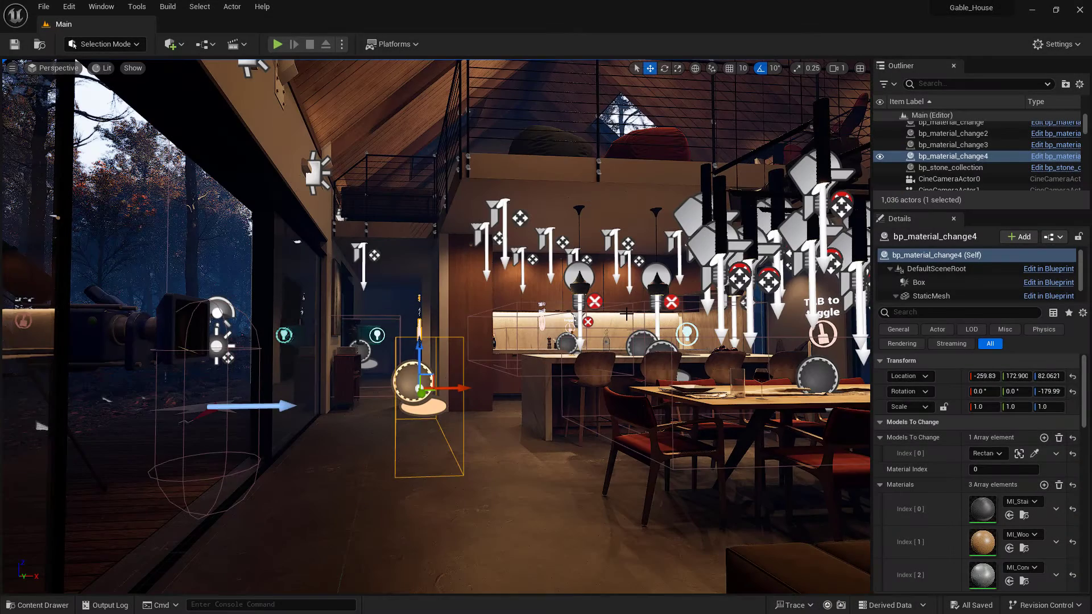
right_drag(436, 326, 527, 367)
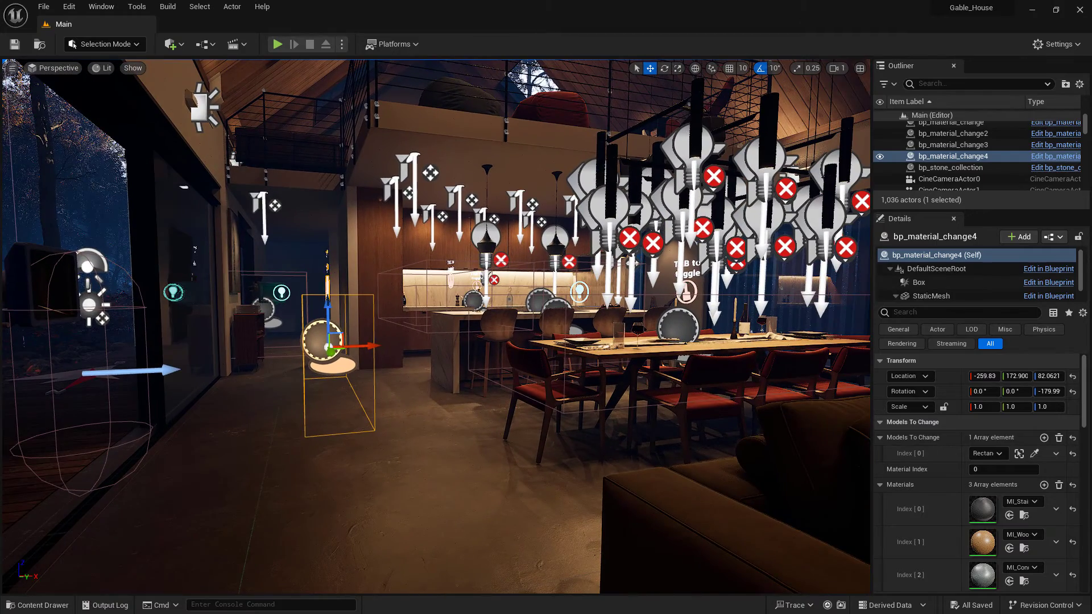
drag(437, 326, 521, 336)
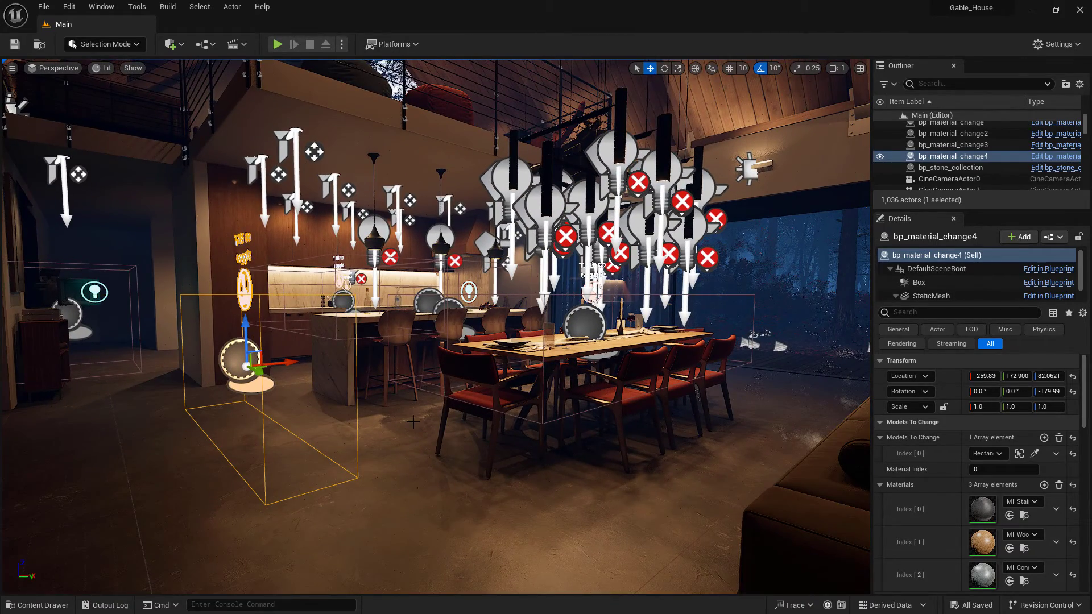
right_drag(436, 326, 566, 327)
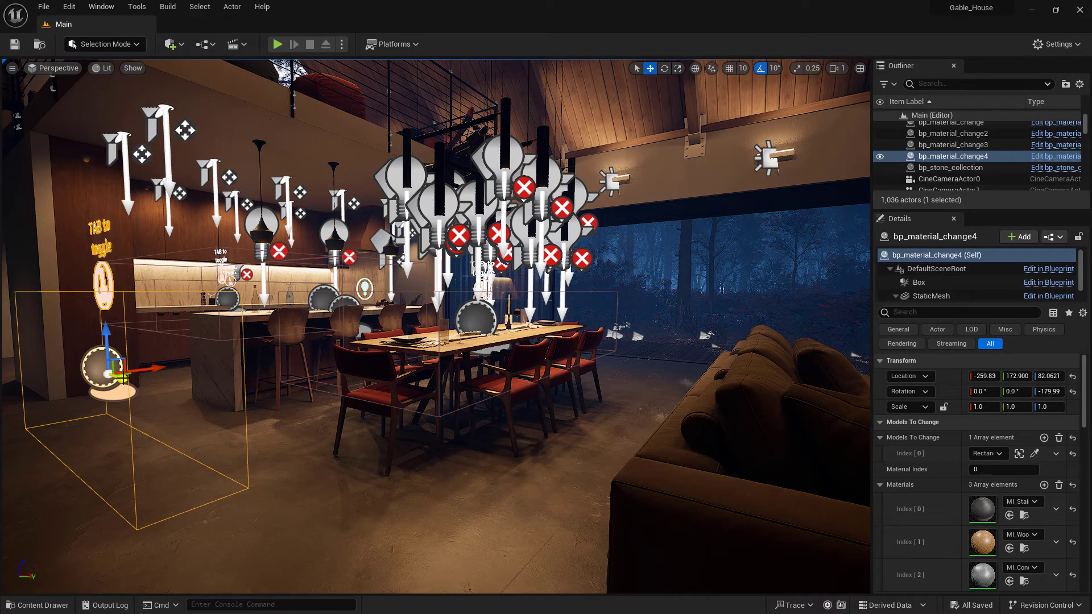
alt+drag(120, 377, 452, 494)
alt+drag(570, 451, 621, 471)
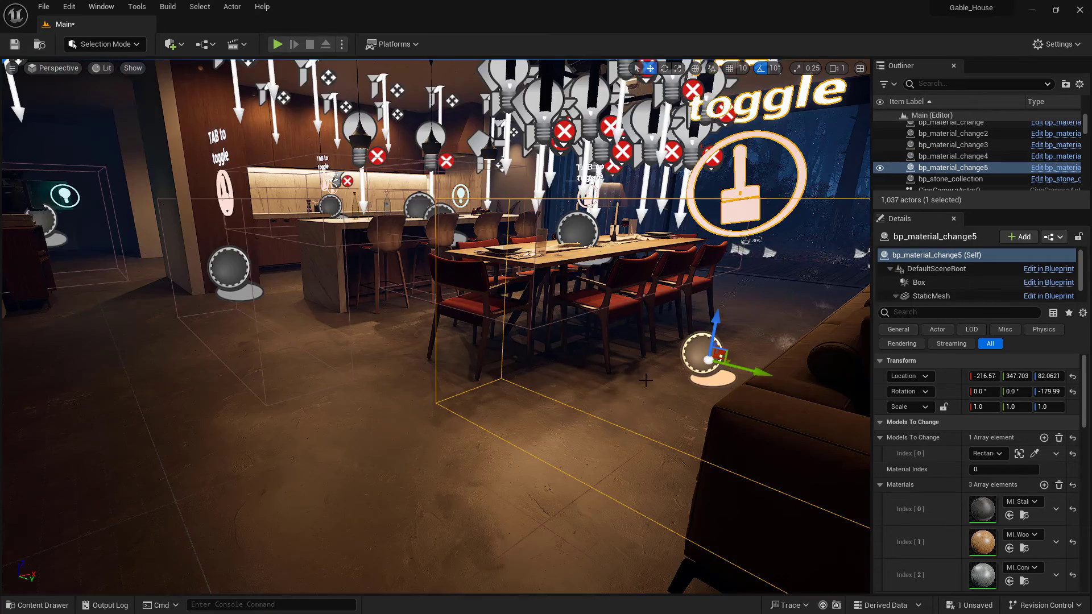
right_drag(642, 376, 740, 377)
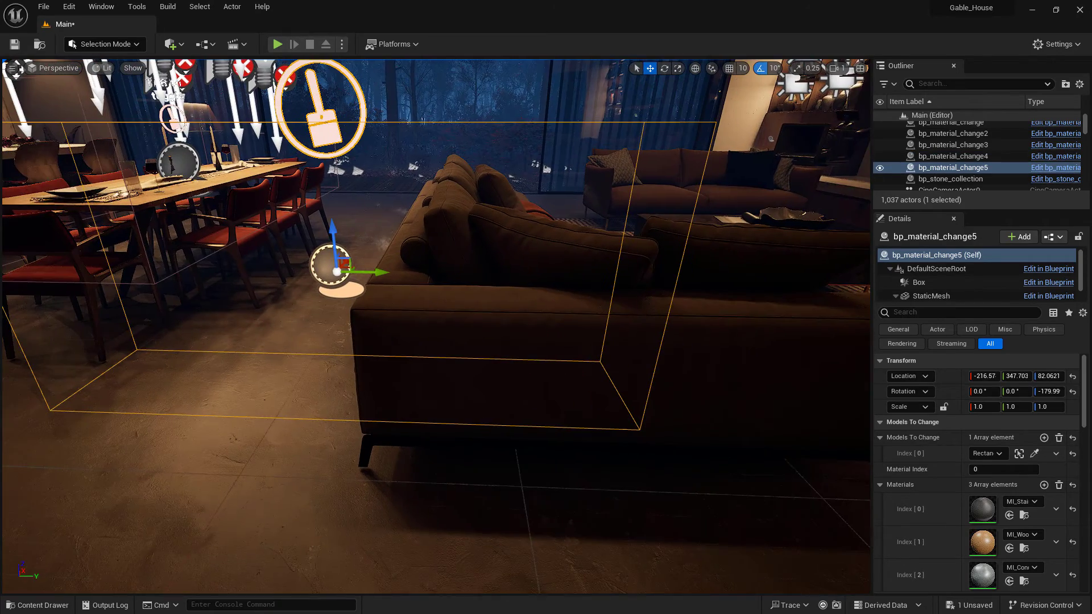
click(939, 270)
key(r)
drag(305, 275, 327, 277)
key(ctrl+z)
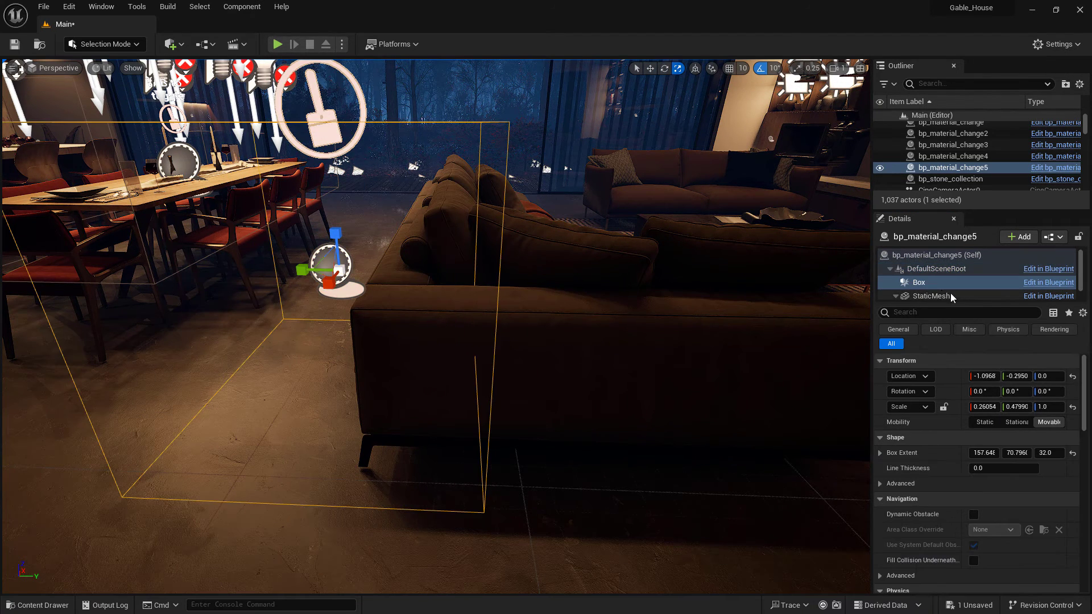
Assign the sofa as the new changer's first Models To Change entry using the scene picker
click(923, 255)
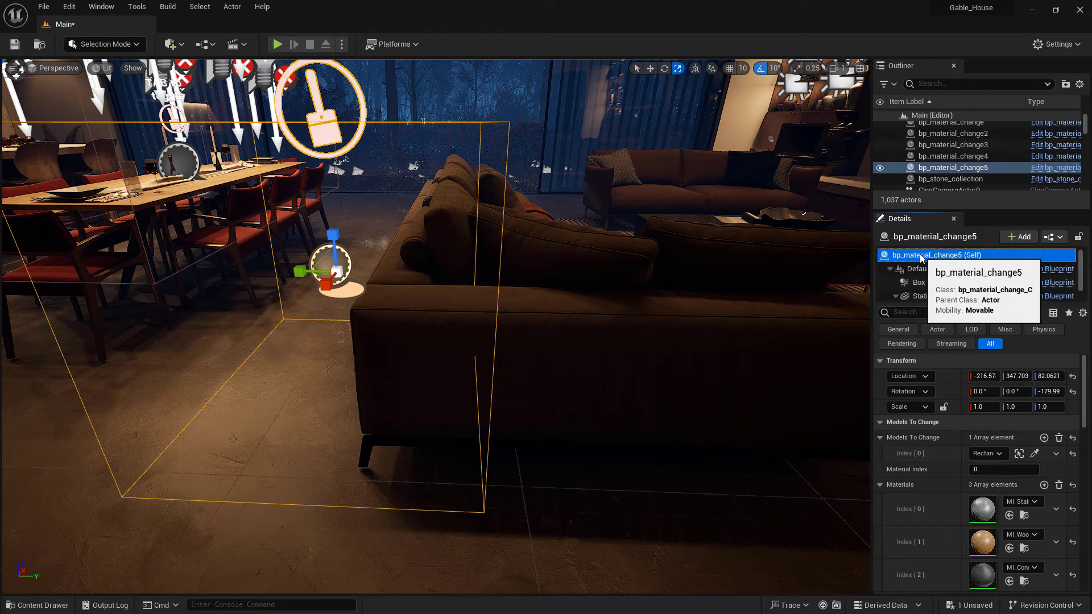
right_drag(678, 326, 708, 318)
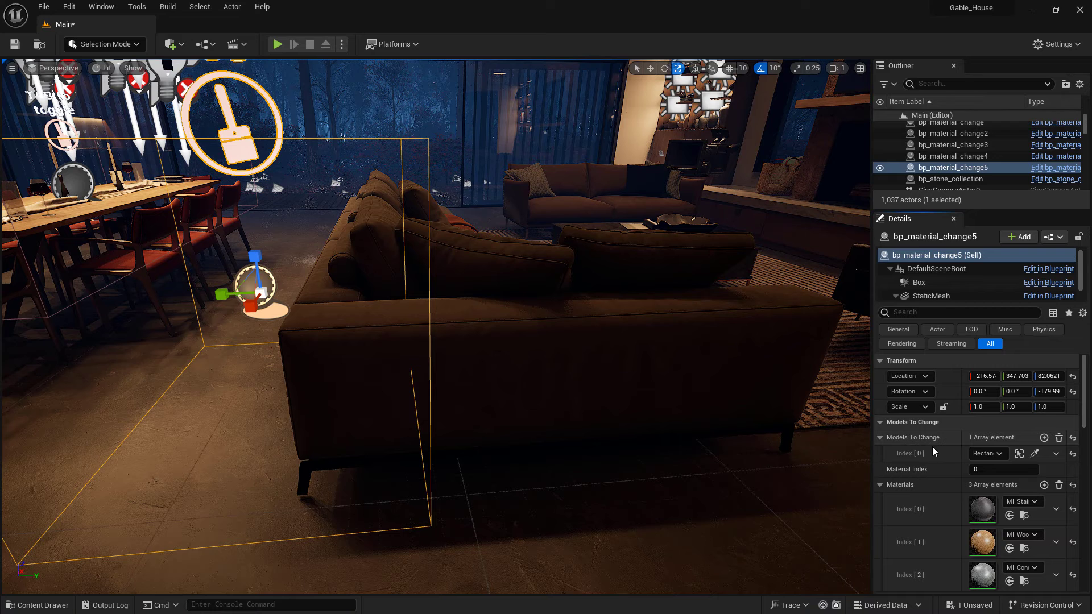
click(999, 453)
click(999, 453)
click(1035, 456)
click(514, 328)
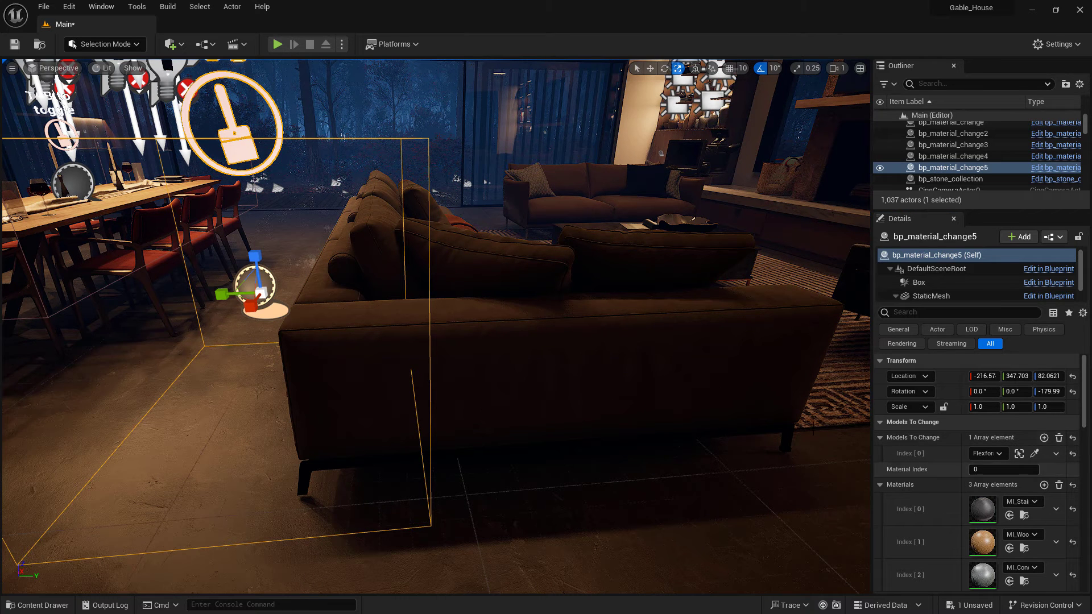
Compare the sofa's material elements with the material changer's Materials list and model settings
click(574, 364)
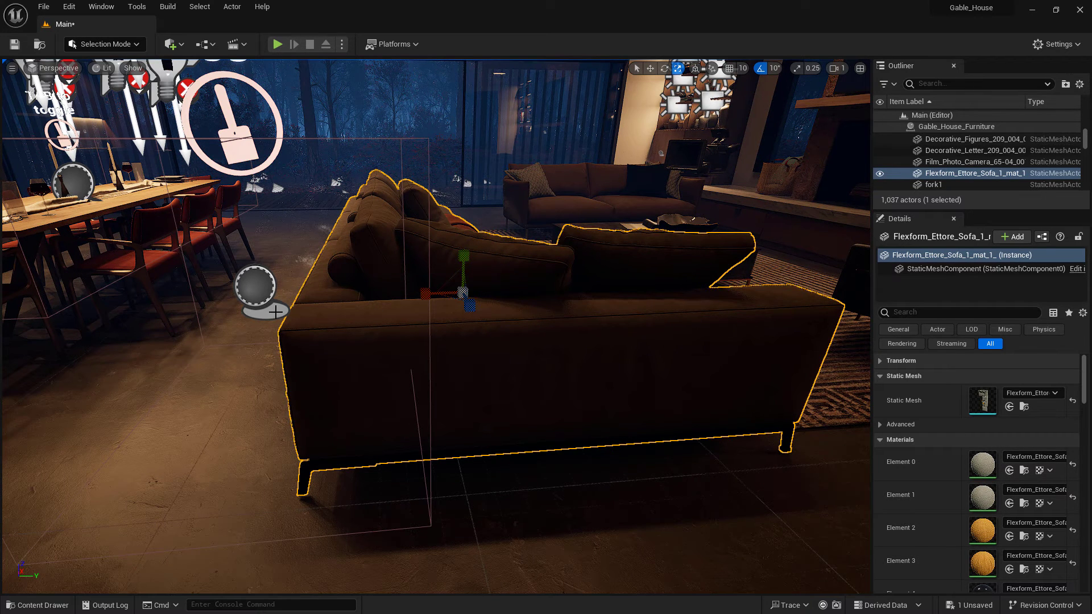
click(255, 287)
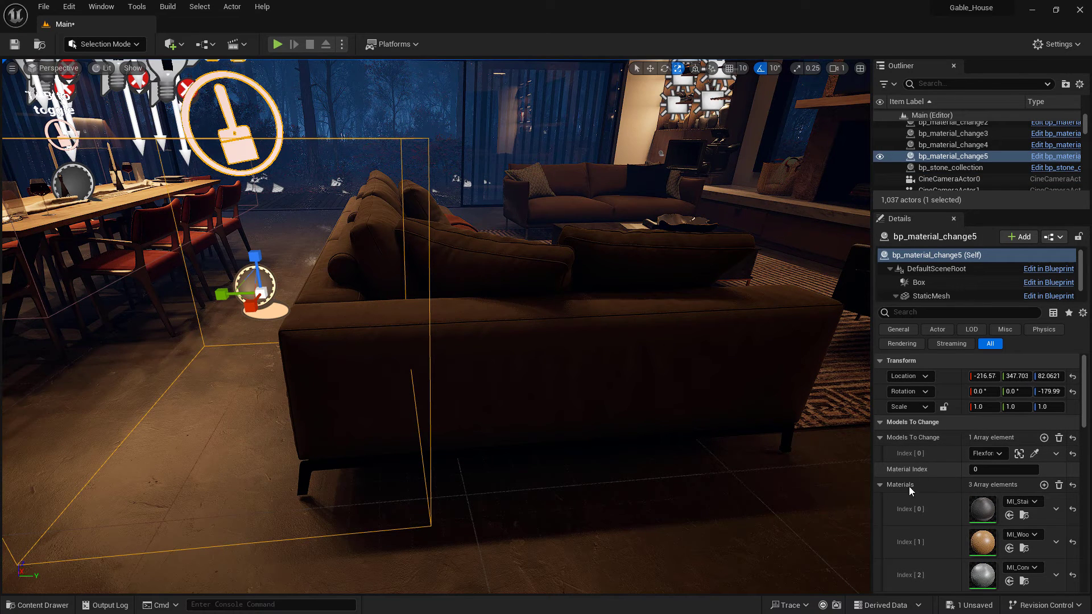
scroll(950, 504, down, 2)
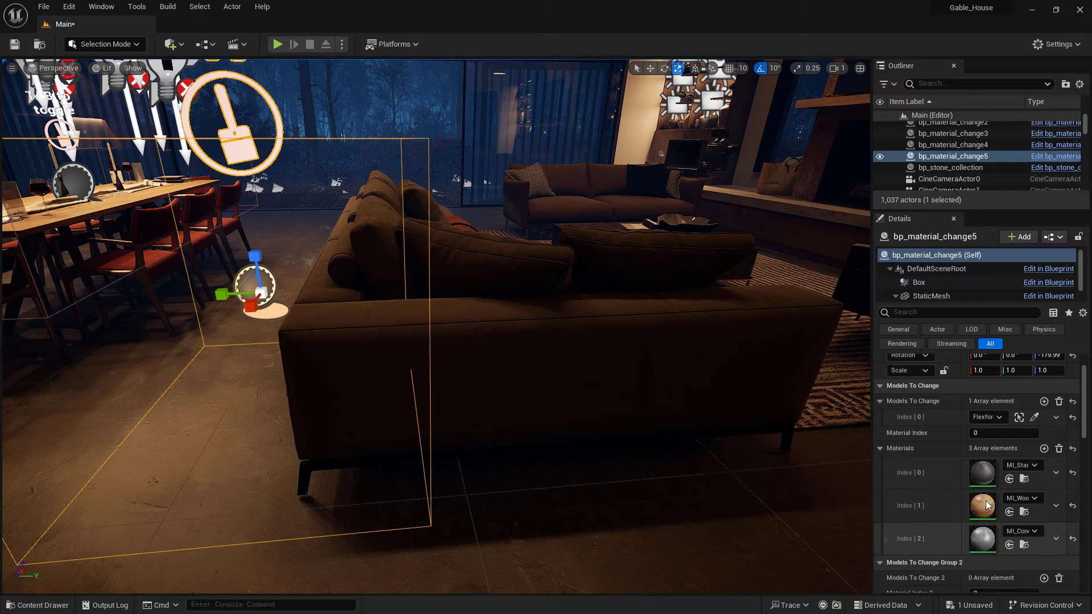
scroll(988, 535, down, 1)
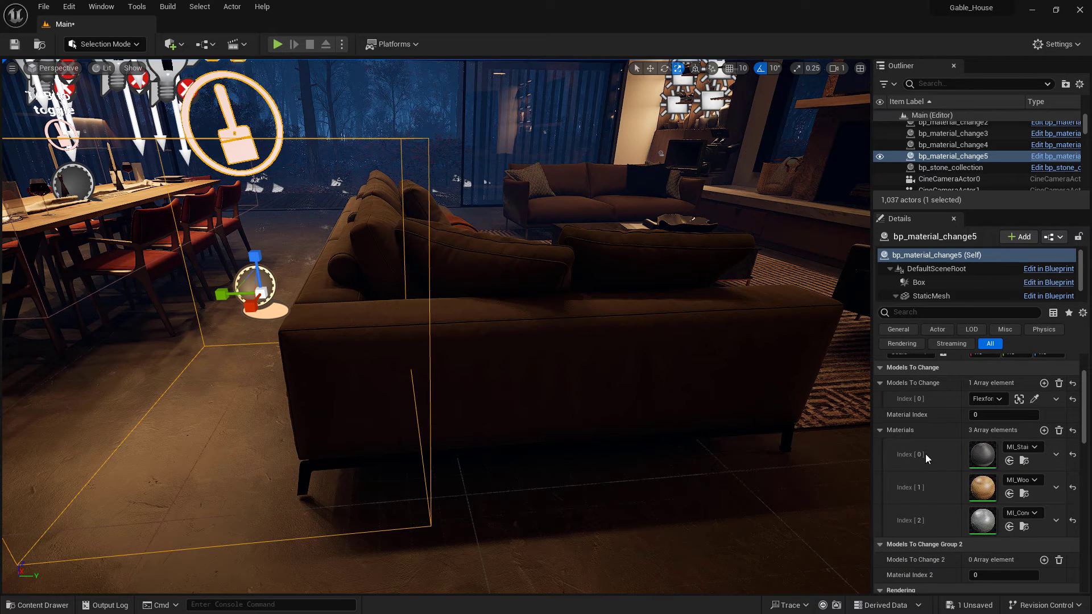
scroll(998, 493, down, 1)
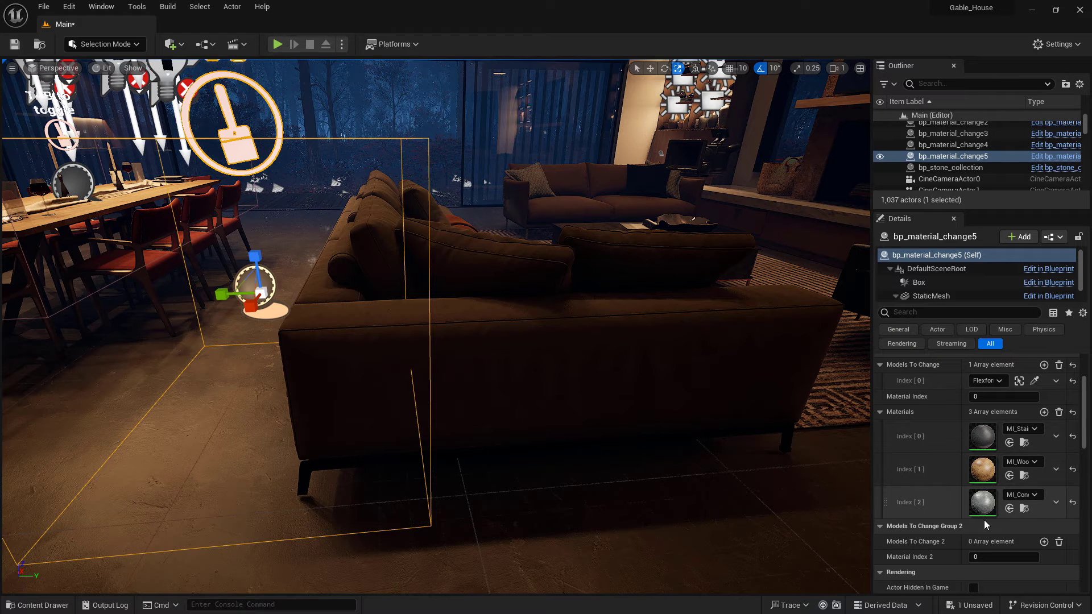
scroll(984, 520, down, 1)
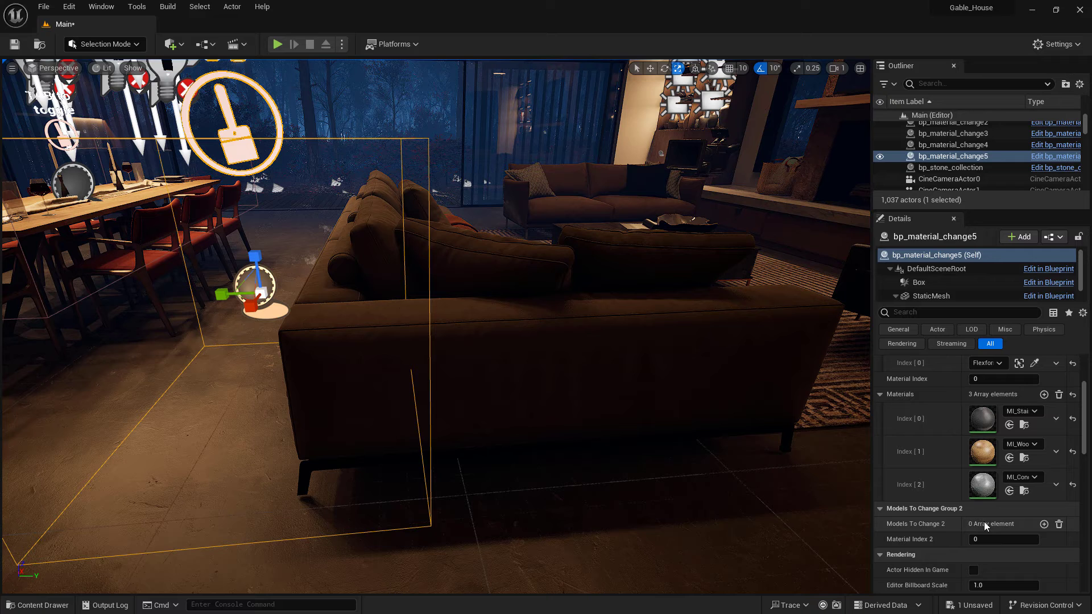
click(734, 389)
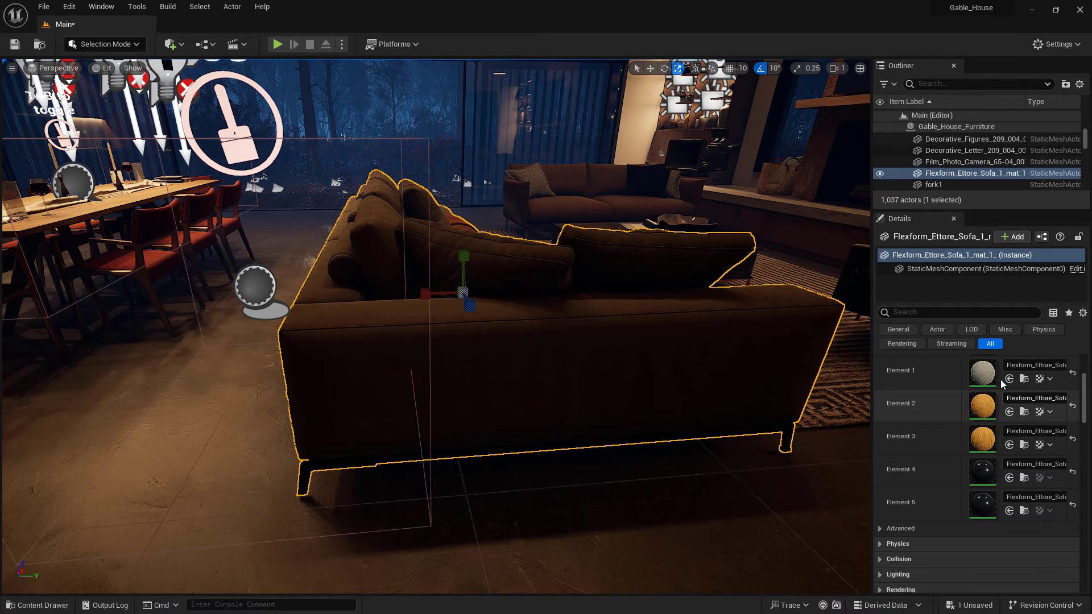
scroll(993, 410, up, 3)
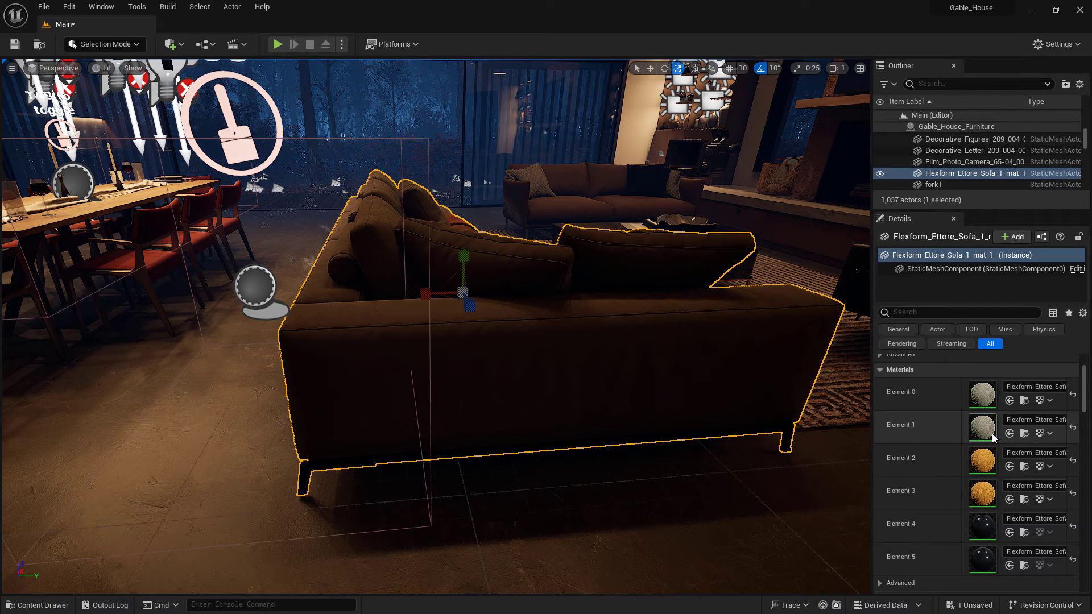
scroll(993, 449, down, 1)
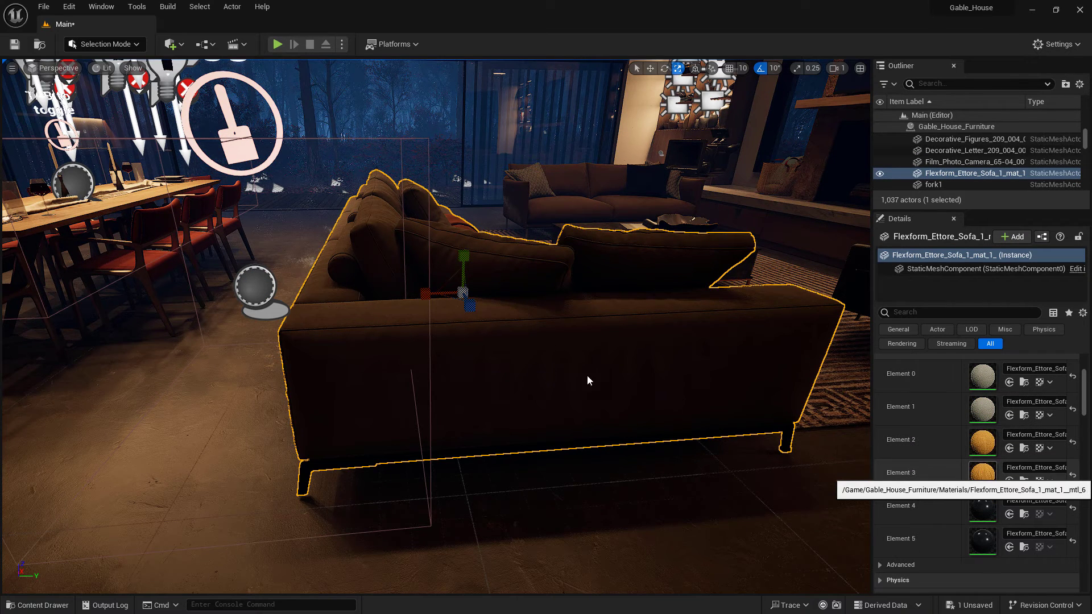
click(256, 296)
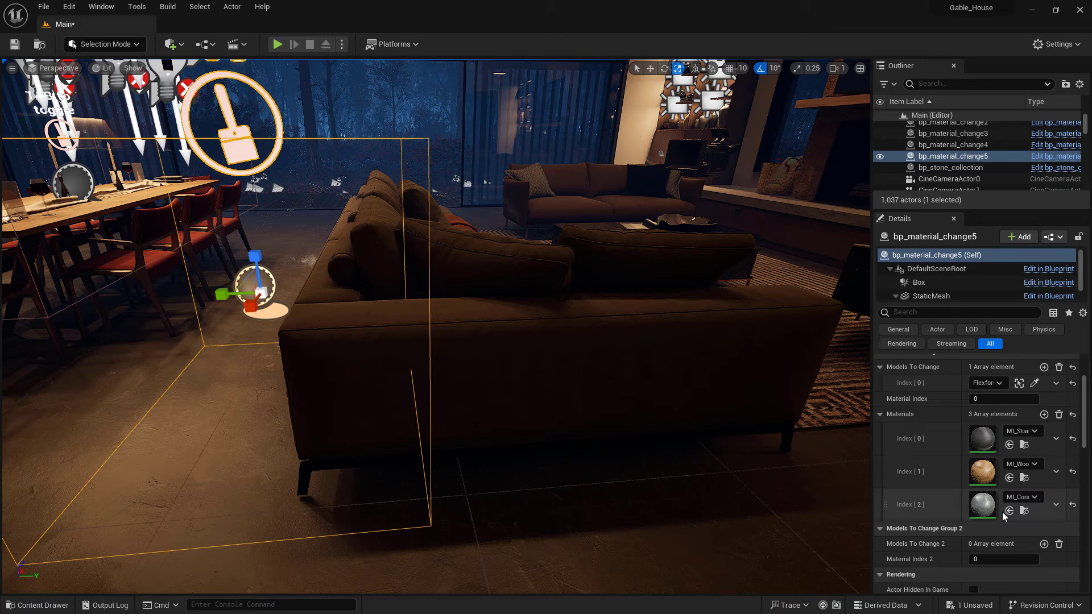
Add a Models To Change 2 element, pick the sofa for it, and set its Material Index 2
scroll(1003, 513, down, 2)
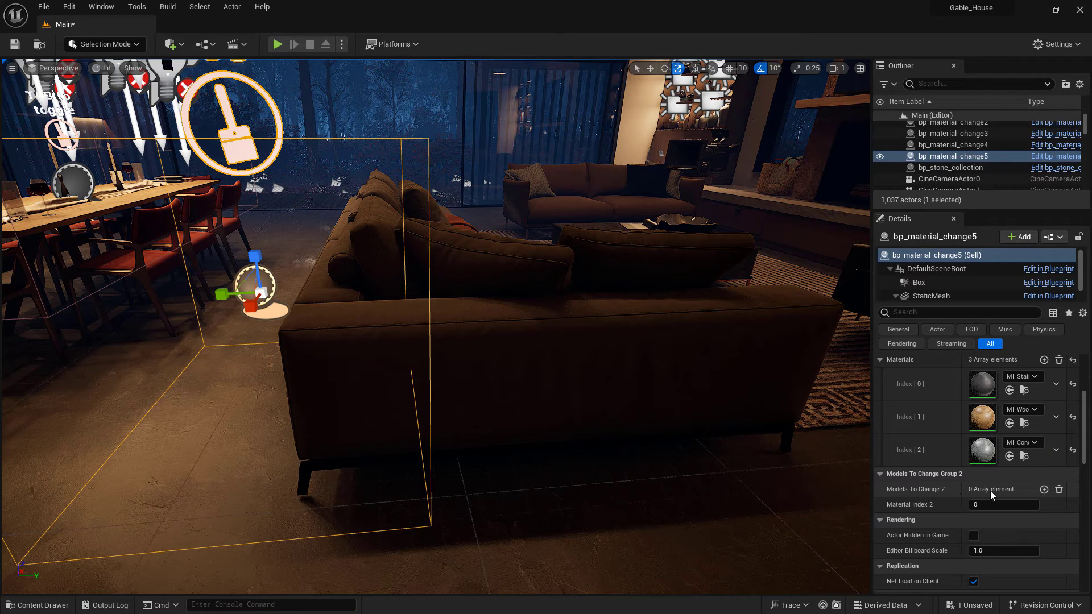
click(1044, 489)
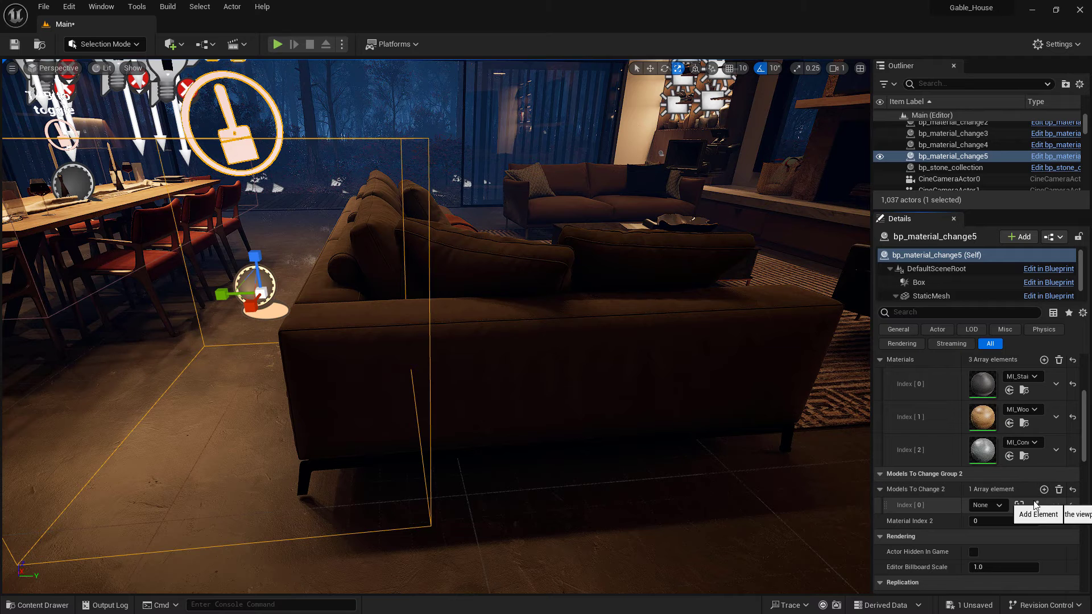
click(1034, 505)
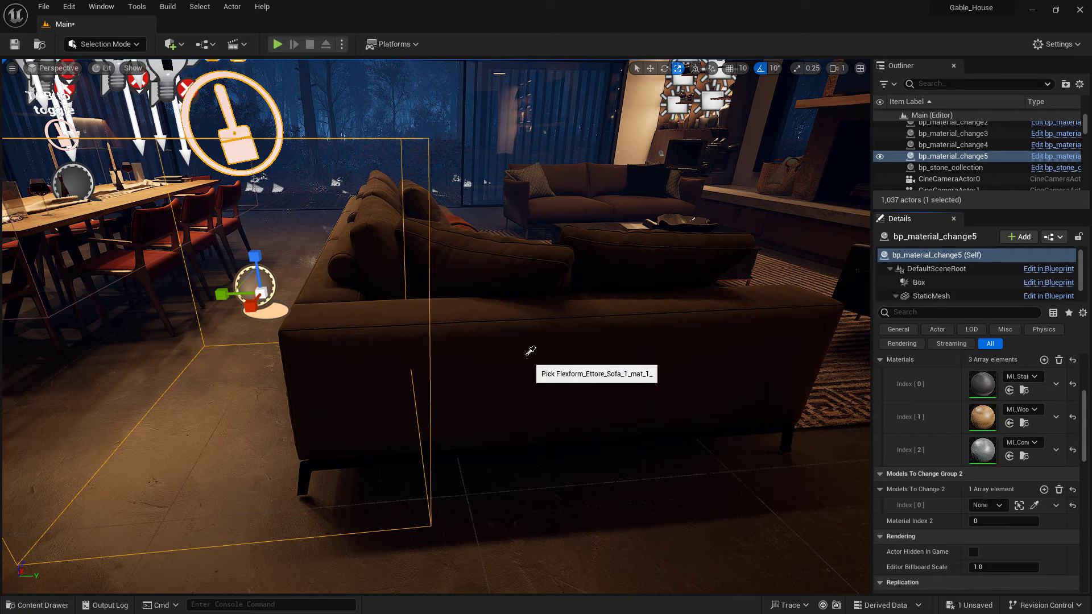
click(530, 352)
click(976, 521)
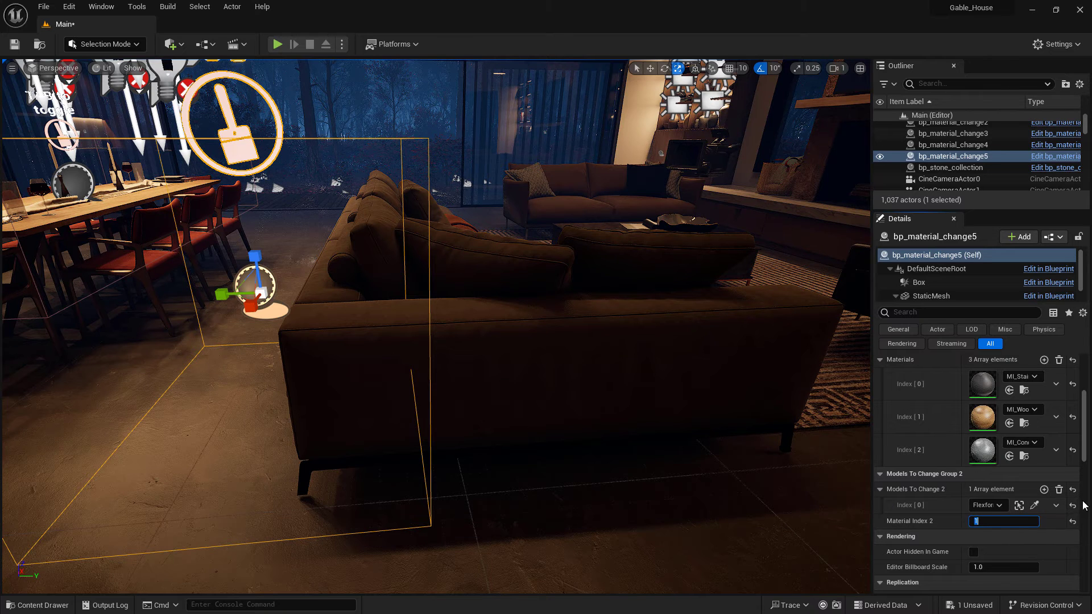
text(-2)
Play in editor, walk to the sofa switch, and toggle the sofa's material
click(277, 44)
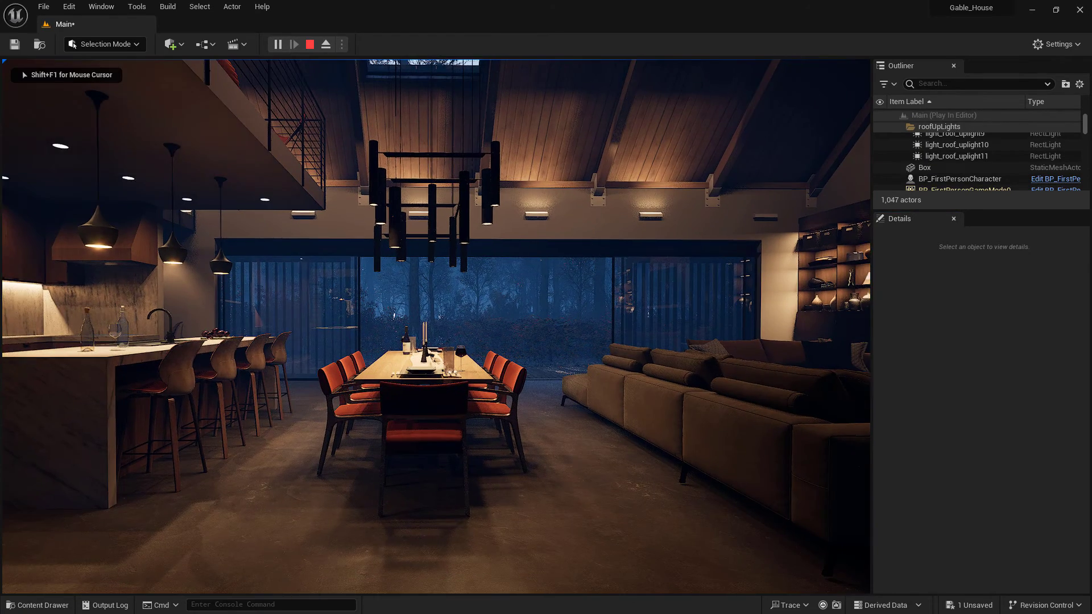
key(w)
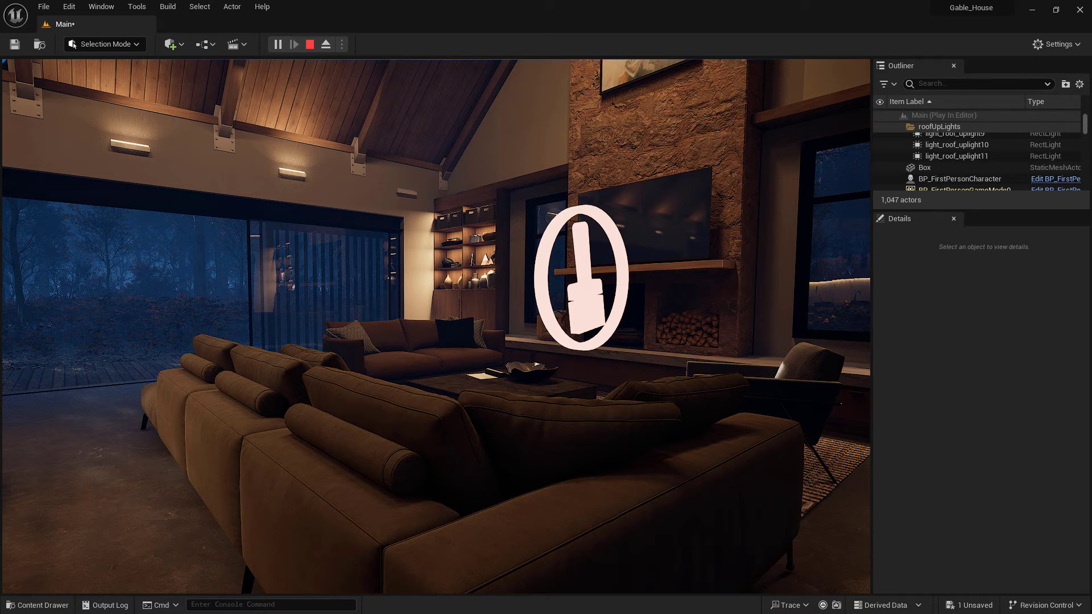
key(e)
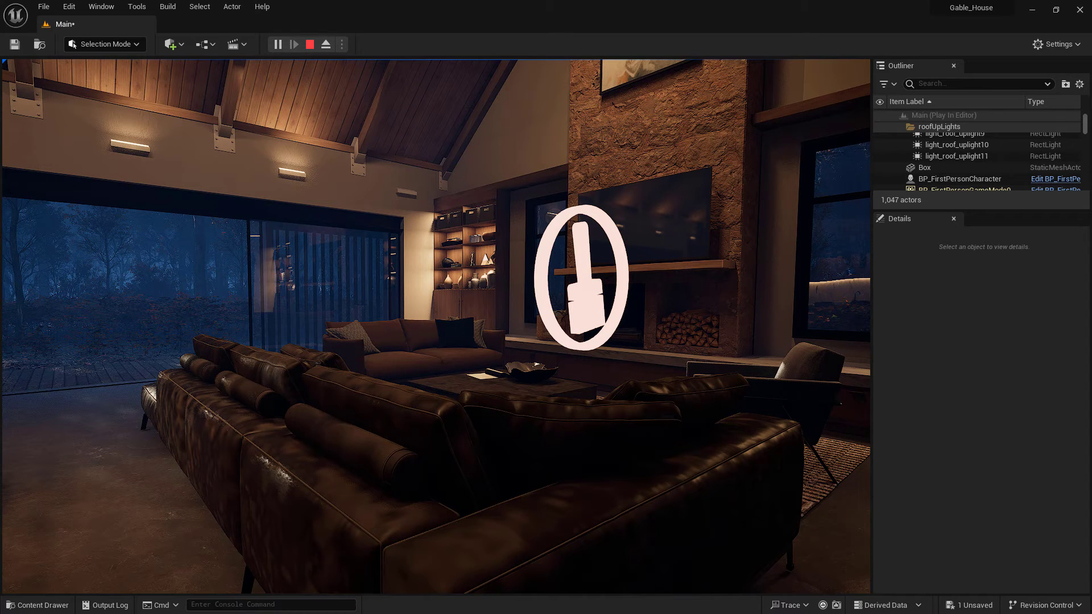
key(e)
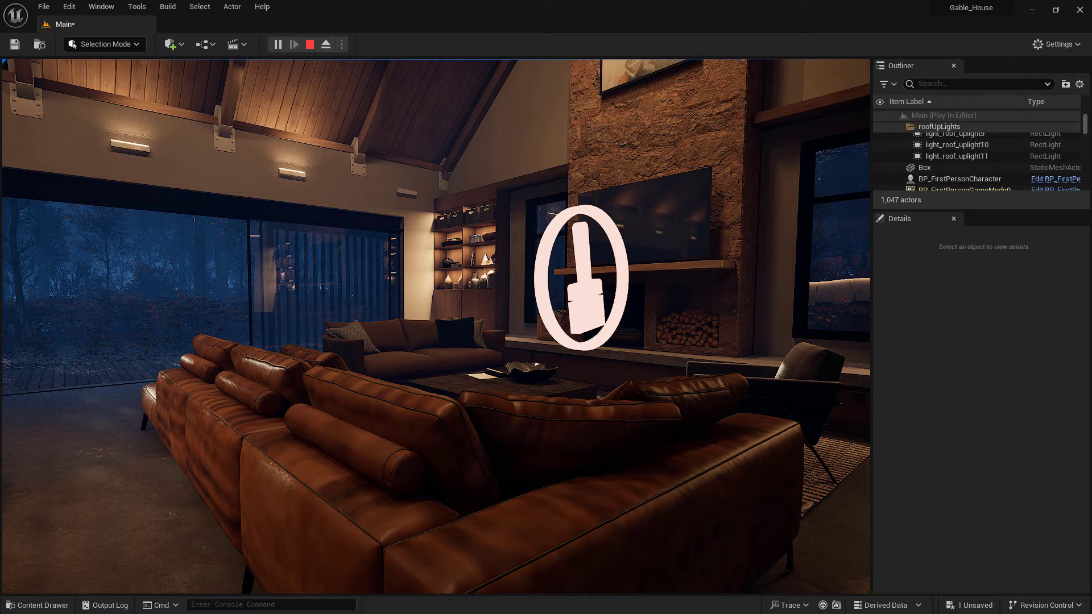
Toggle the sofa's material back and forth several times in play mode, then stop playing
key(e)
key(e)
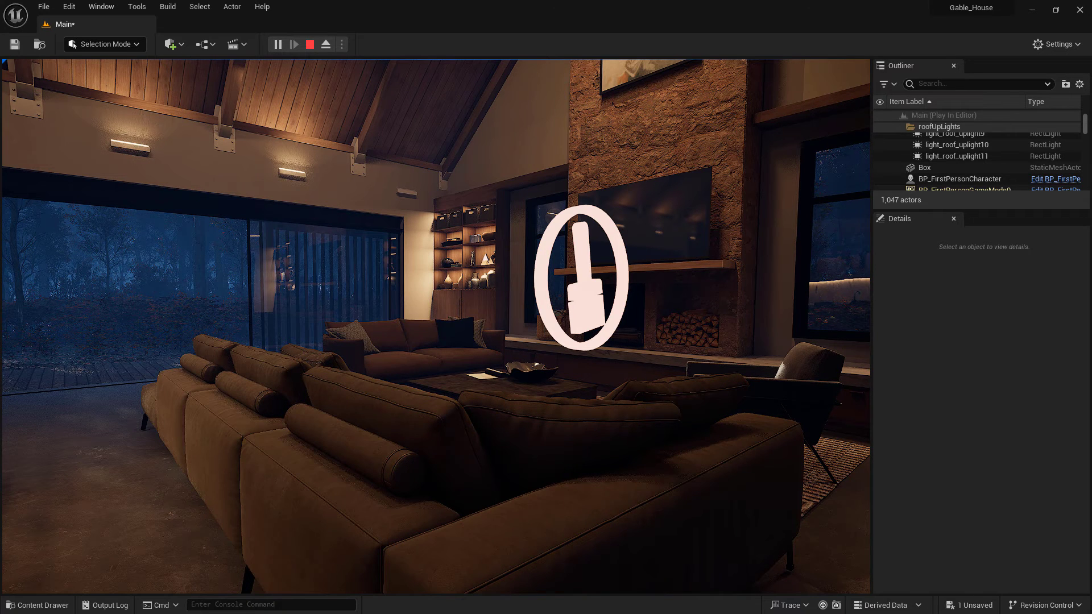
key(e)
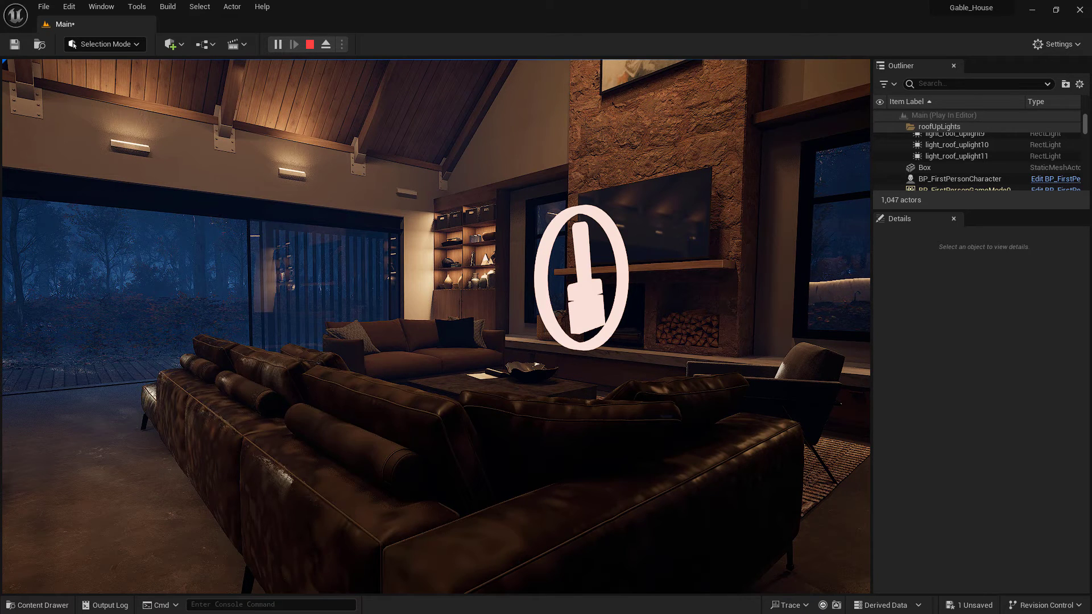
key(e)
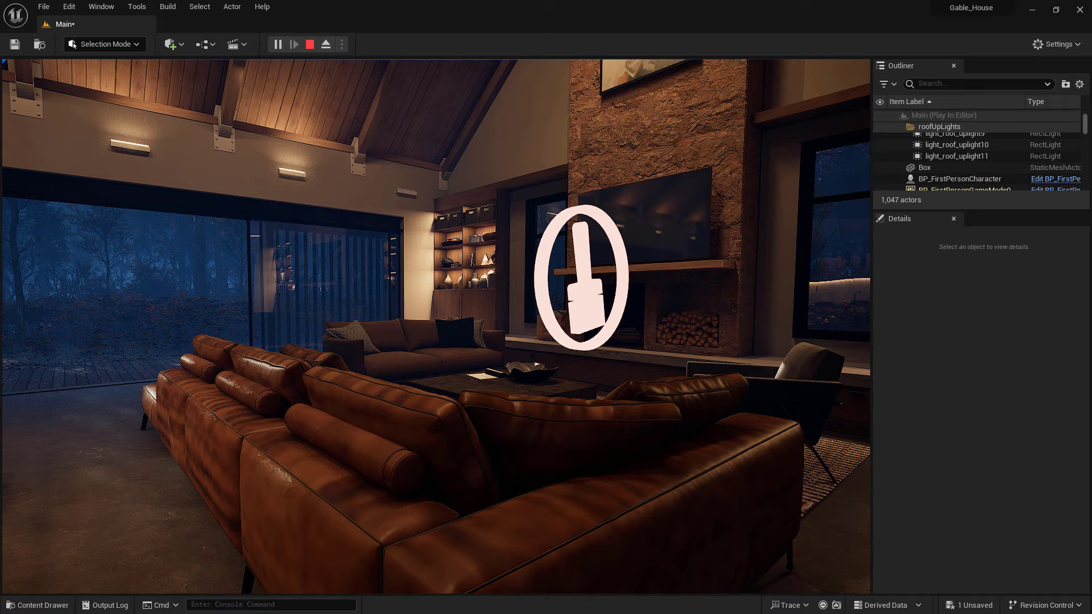
key(e)
key(e)
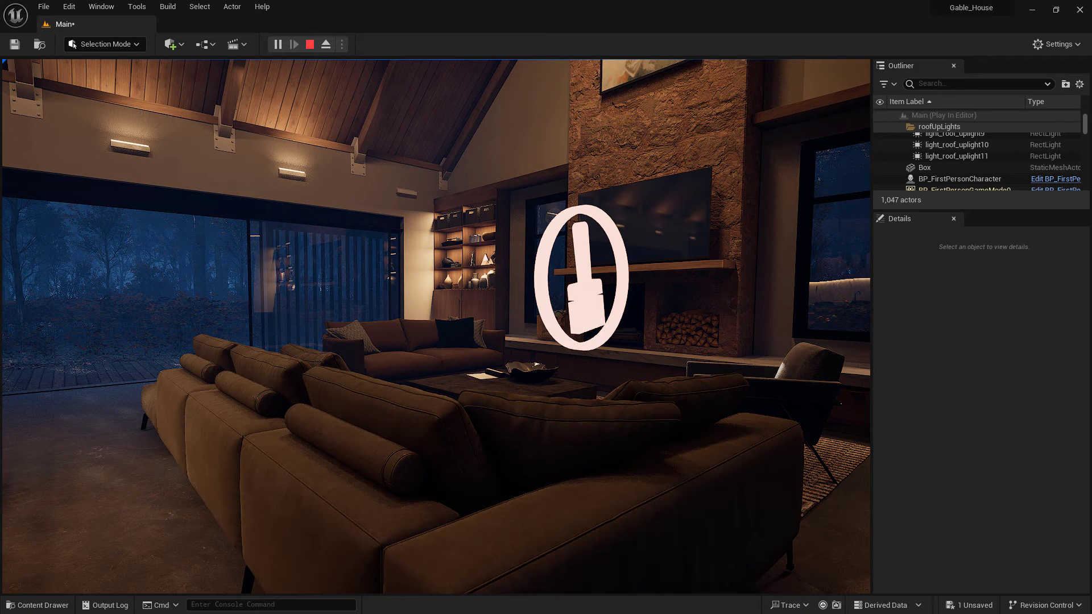
key(e)
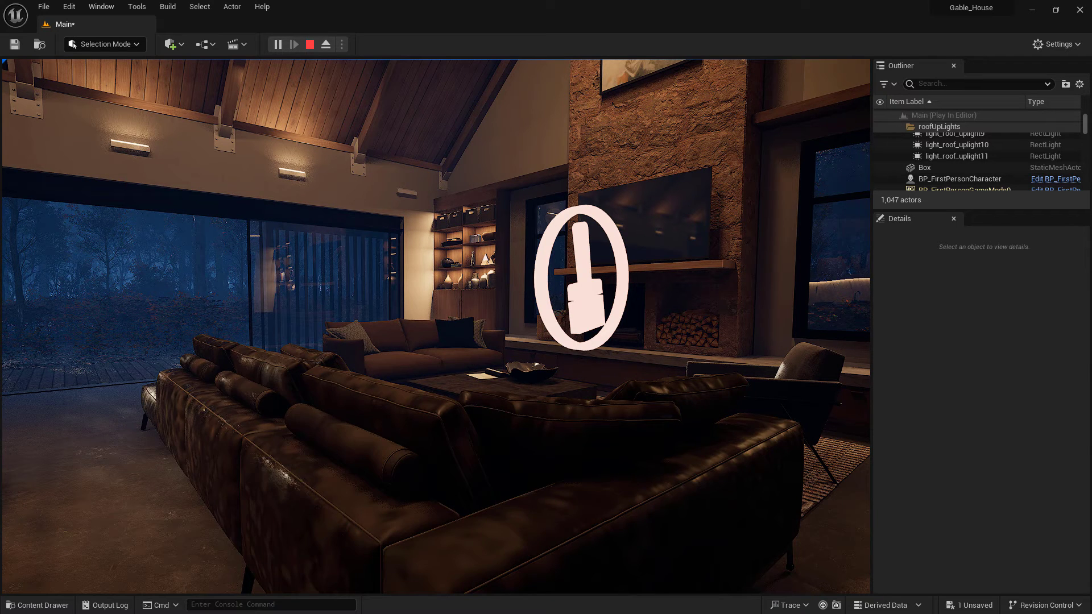
key(e)
key(e)
key(e)
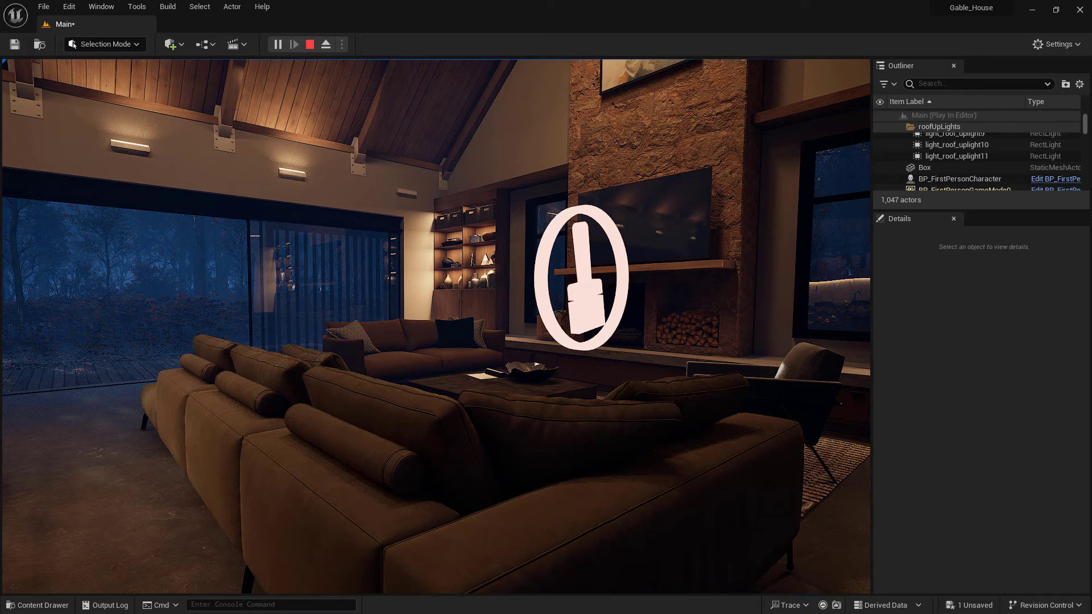
key(e)
key(e)
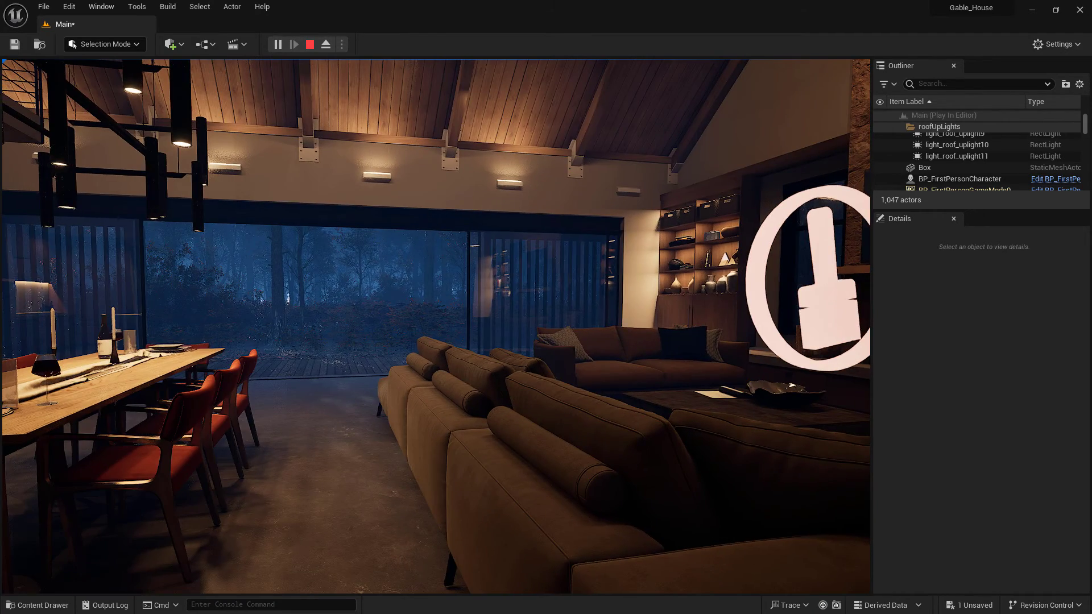
key(Escape)
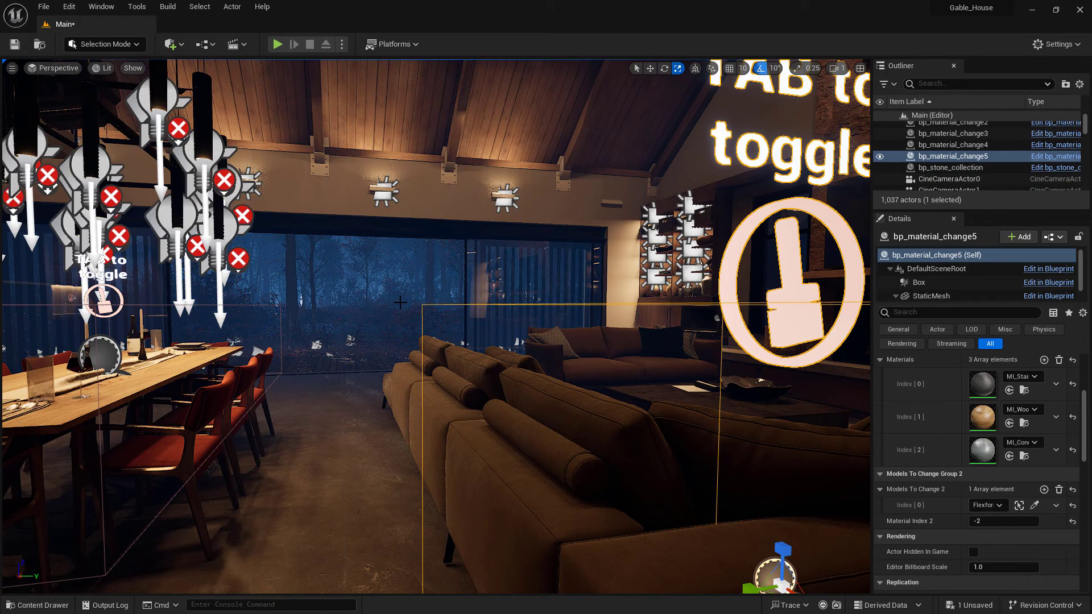
Examine the sofa material changer's trigger box and toggle icon around the sofa in the level viewport
right_drag(399, 304, 481, 322)
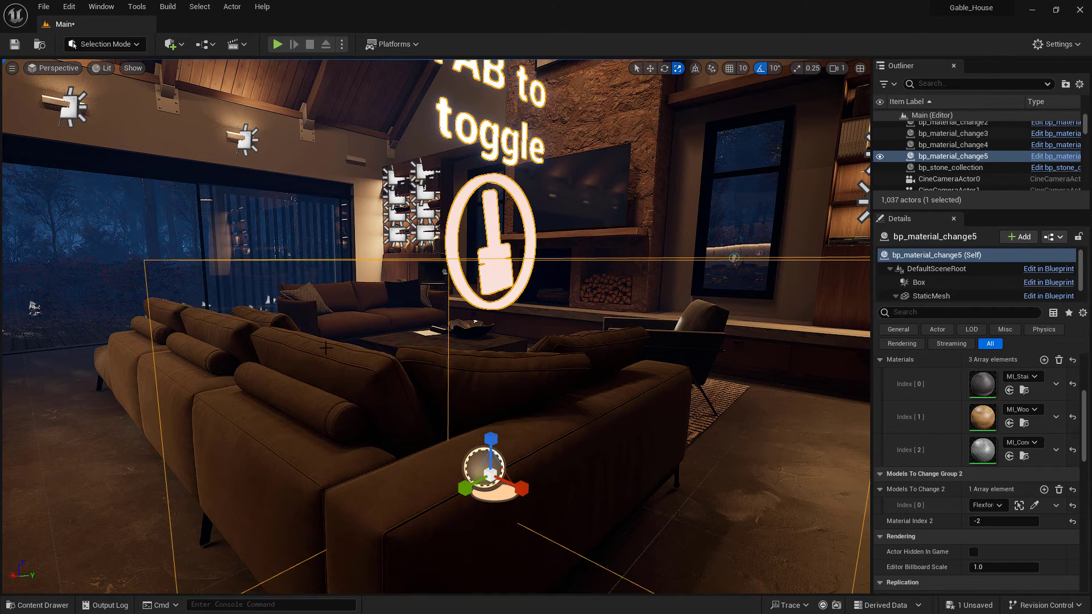
scroll(621, 427, down, 5)
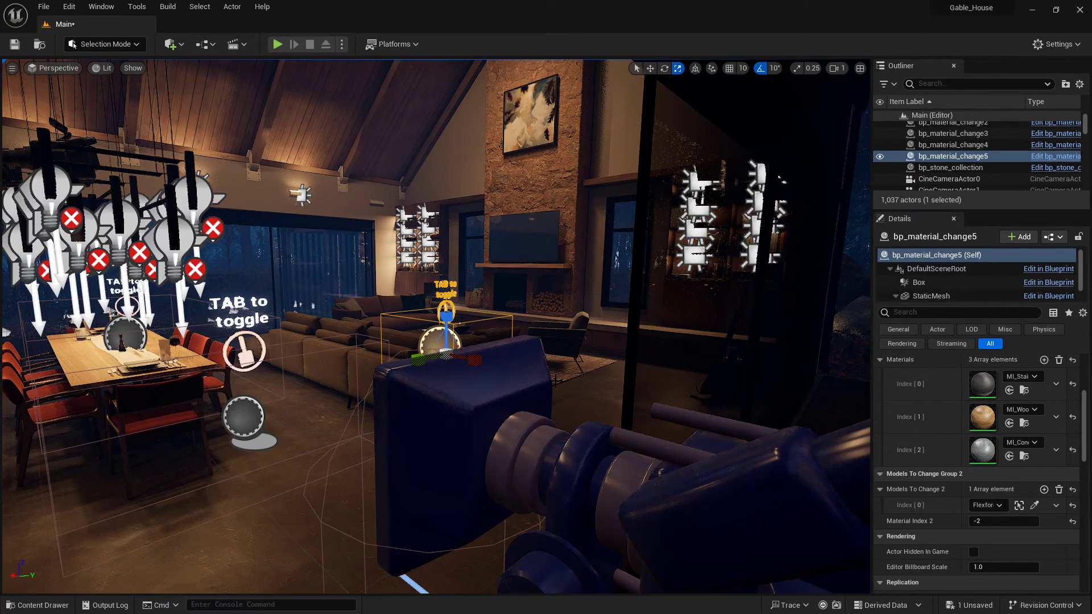
scroll(621, 427, up, 3)
right_drag(621, 426, 594, 423)
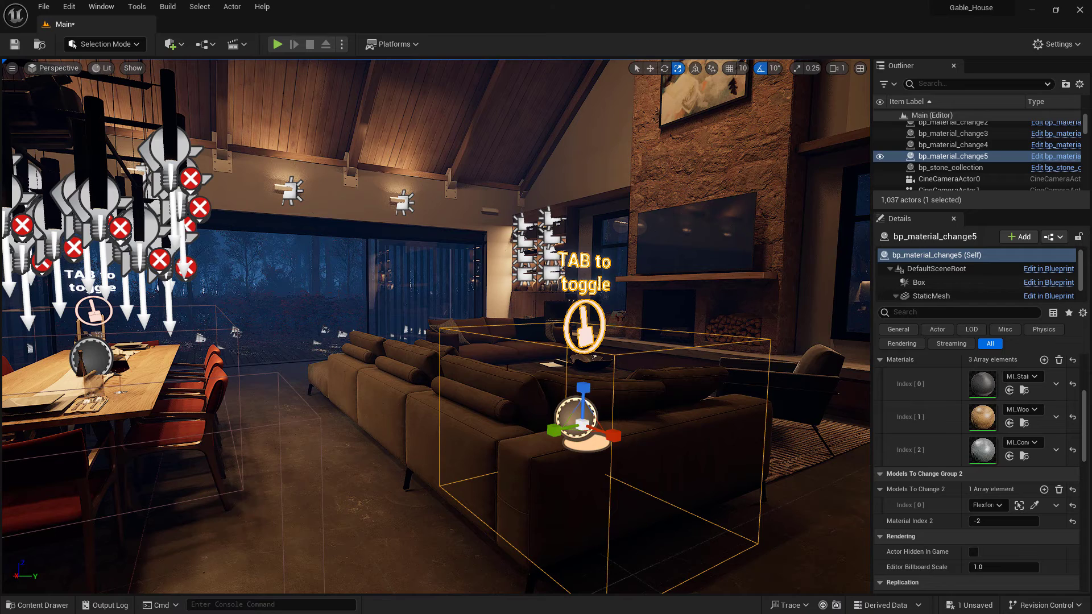
right_drag(579, 424, 620, 425)
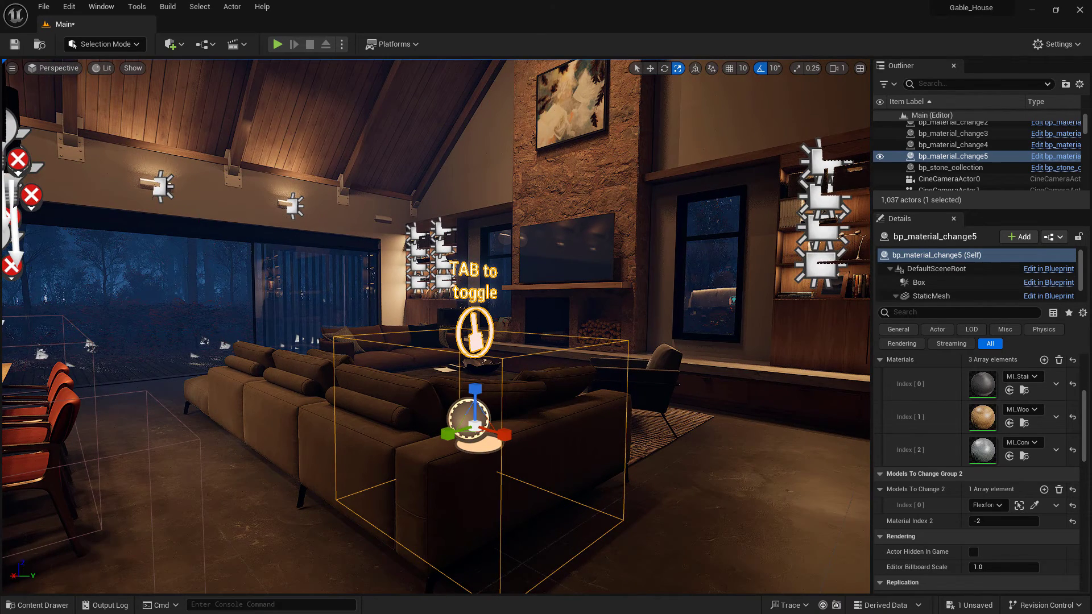
right_drag(475, 426, 494, 426)
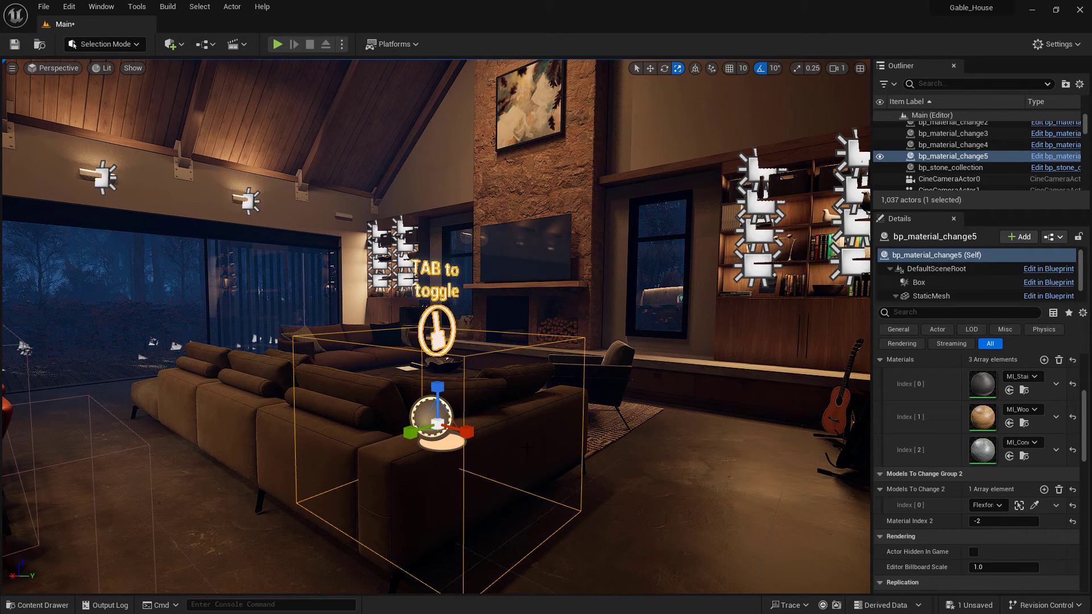
scroll(526, 447, up, 4)
scroll(531, 450, down, 4)
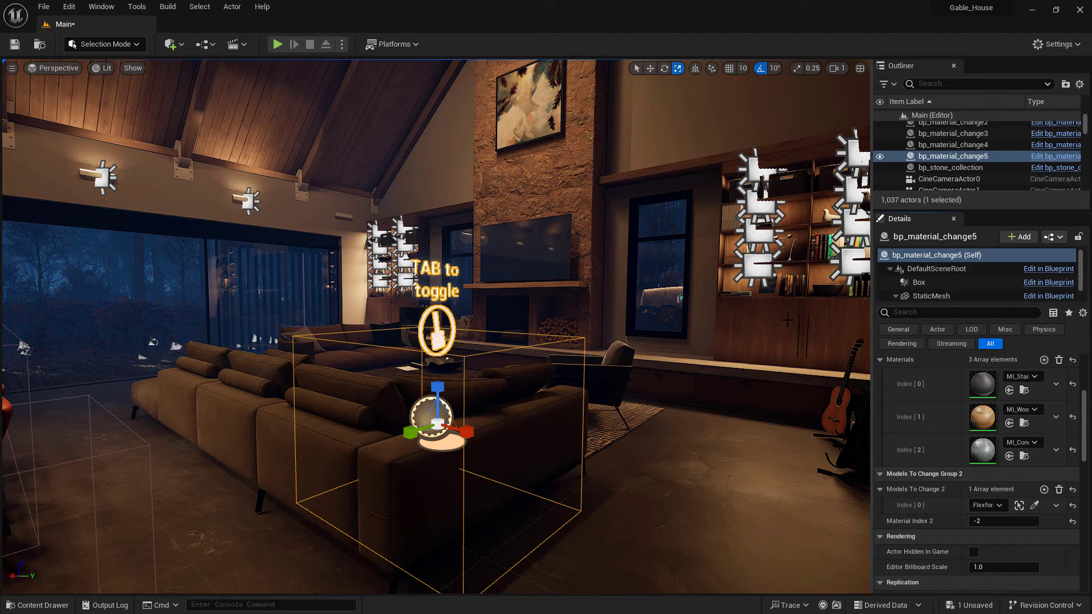
right_drag(740, 330, 676, 348)
key(s)
key(w)
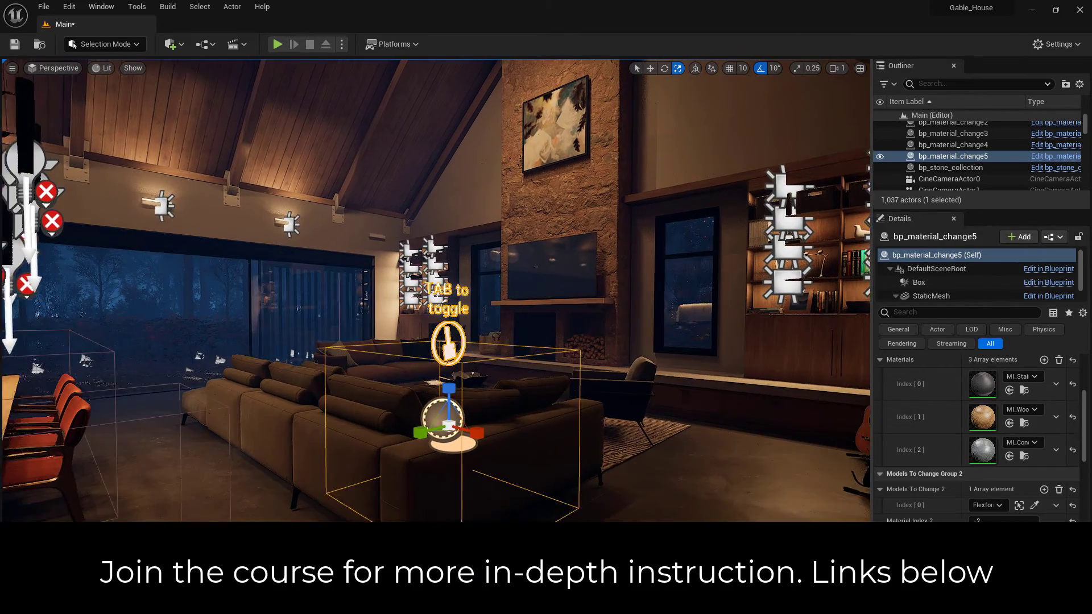
key(w)
right_drag(631, 282, 630, 293)
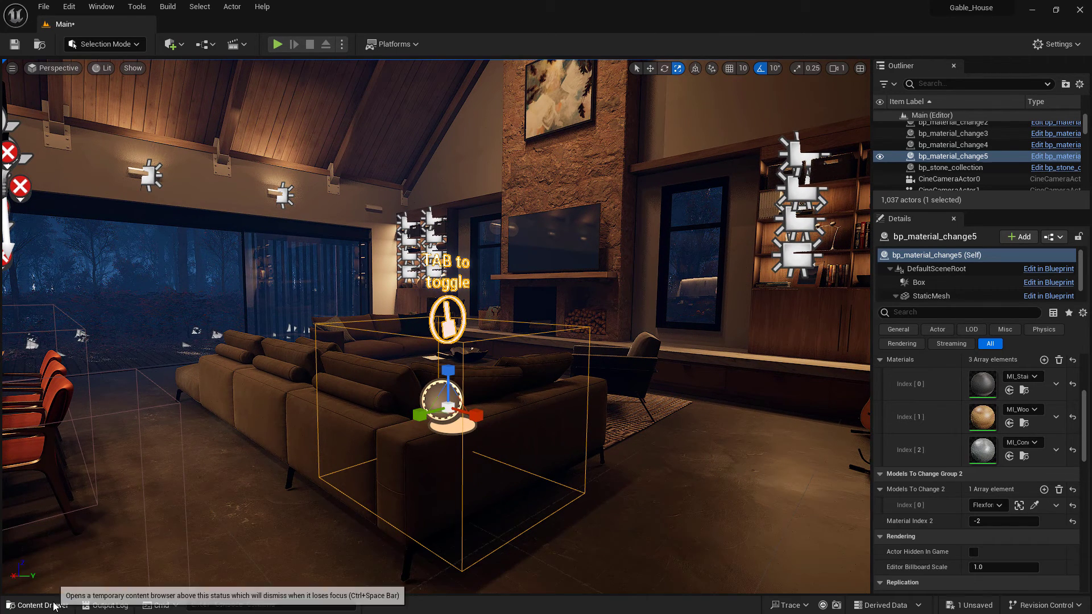
click(53, 606)
click(34, 414)
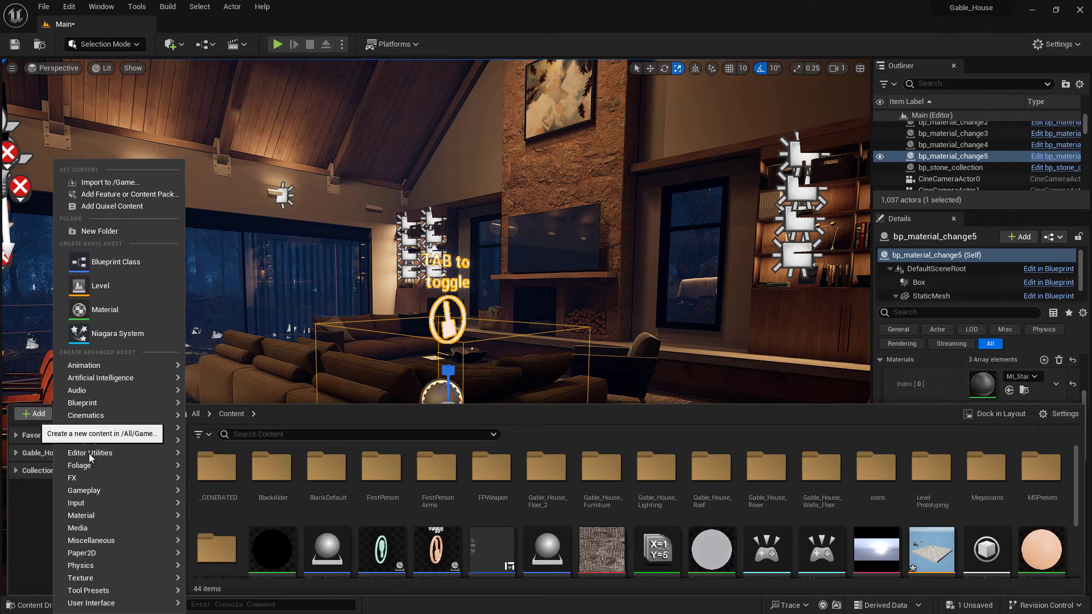
mouse_move(118, 405)
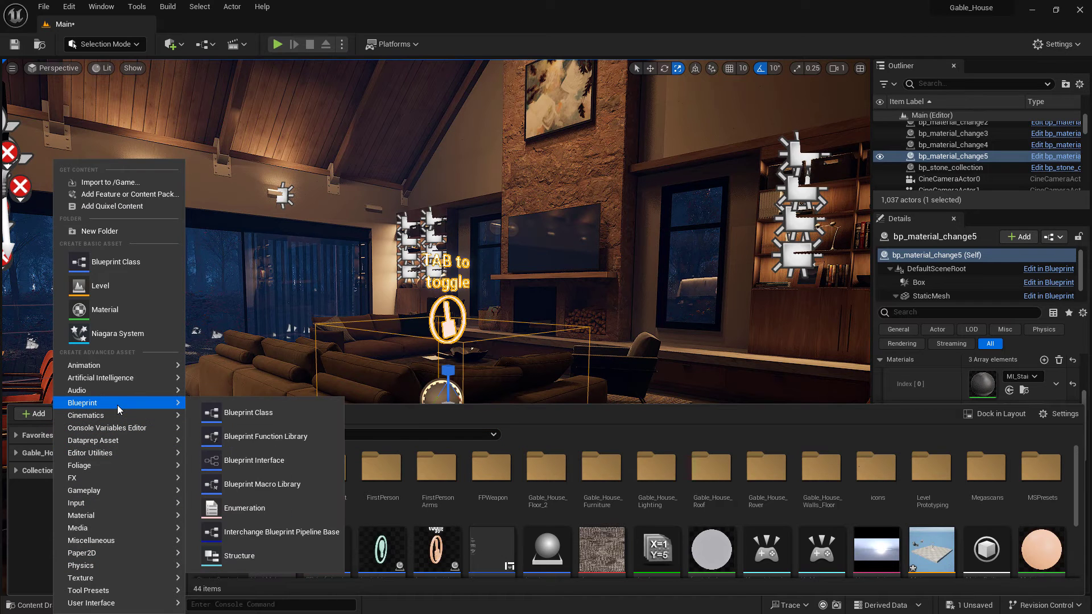
click(241, 419)
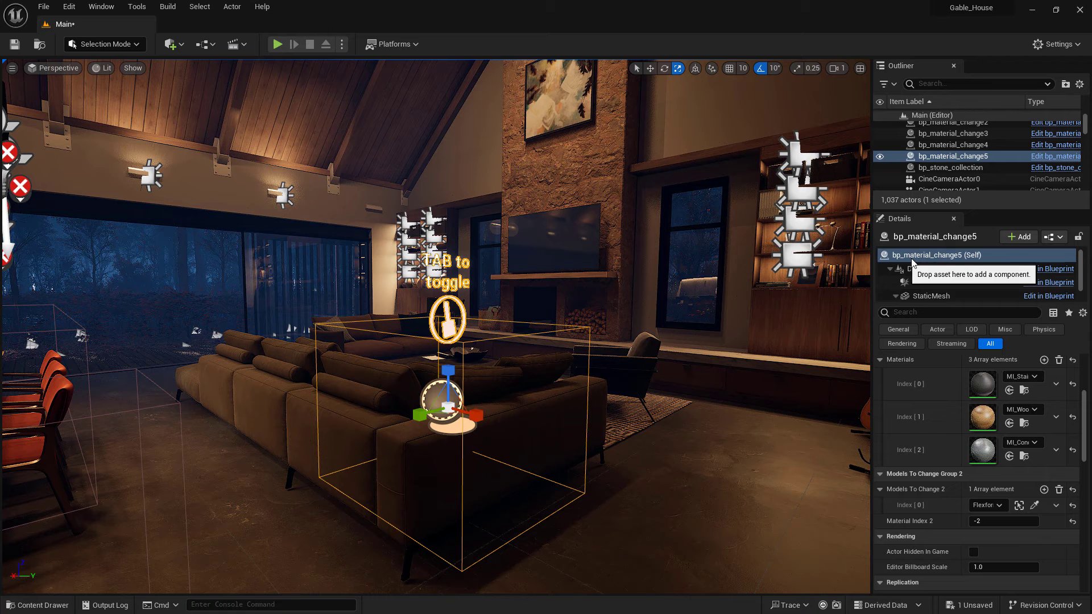
Open the material changer blueprint and inspect its DefaultSceneRoot, Box, StaticMesh and TextRender components before returning to the Event Graph
click(1046, 269)
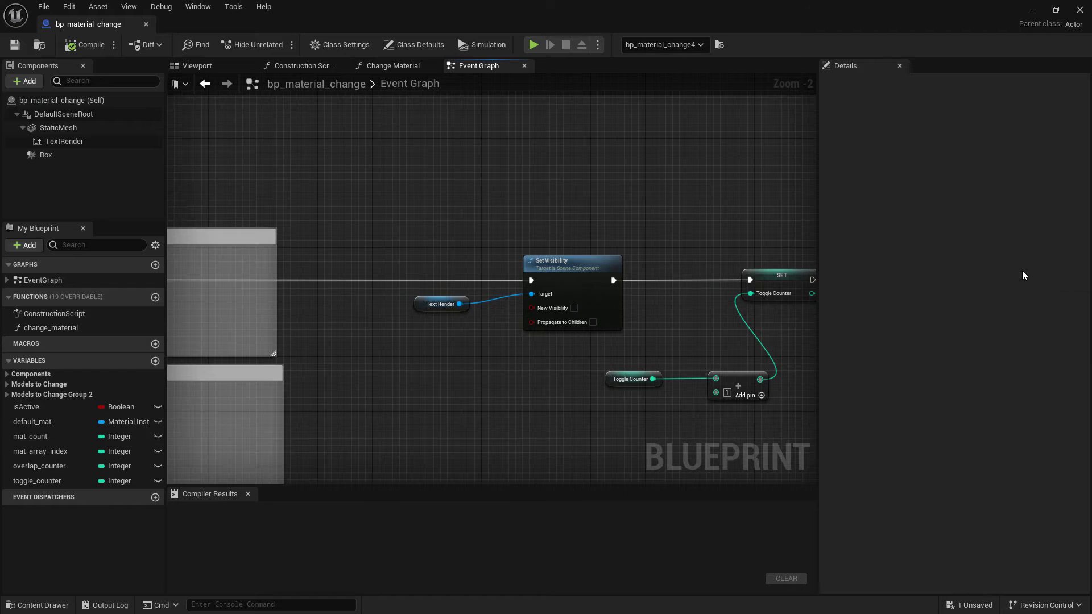
click(225, 67)
scroll(489, 289, up, 5)
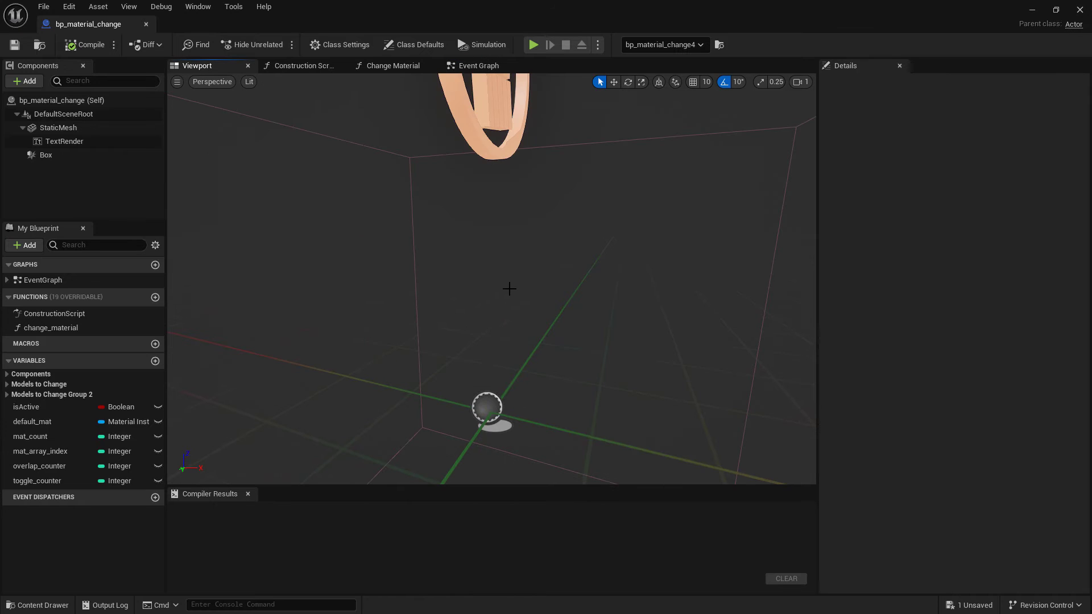
scroll(509, 289, down, 5)
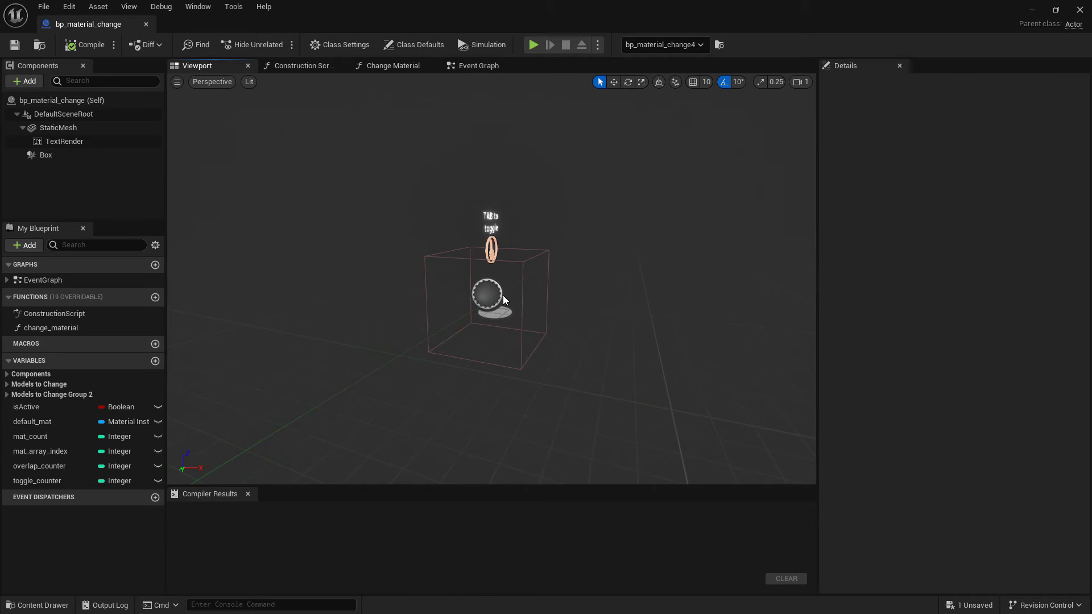
scroll(500, 297, up, 2)
click(489, 310)
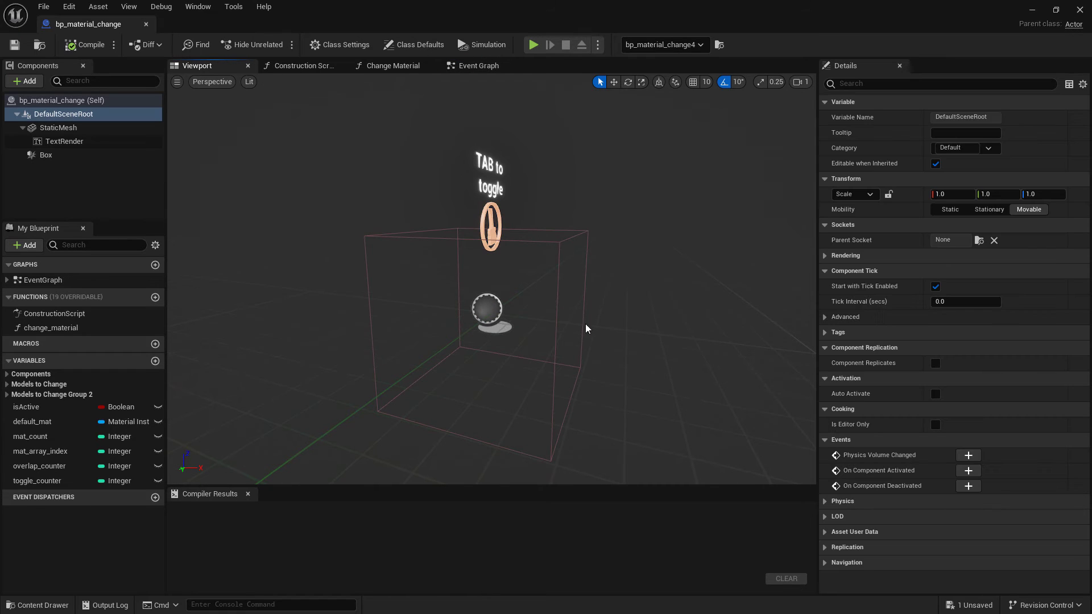
click(458, 268)
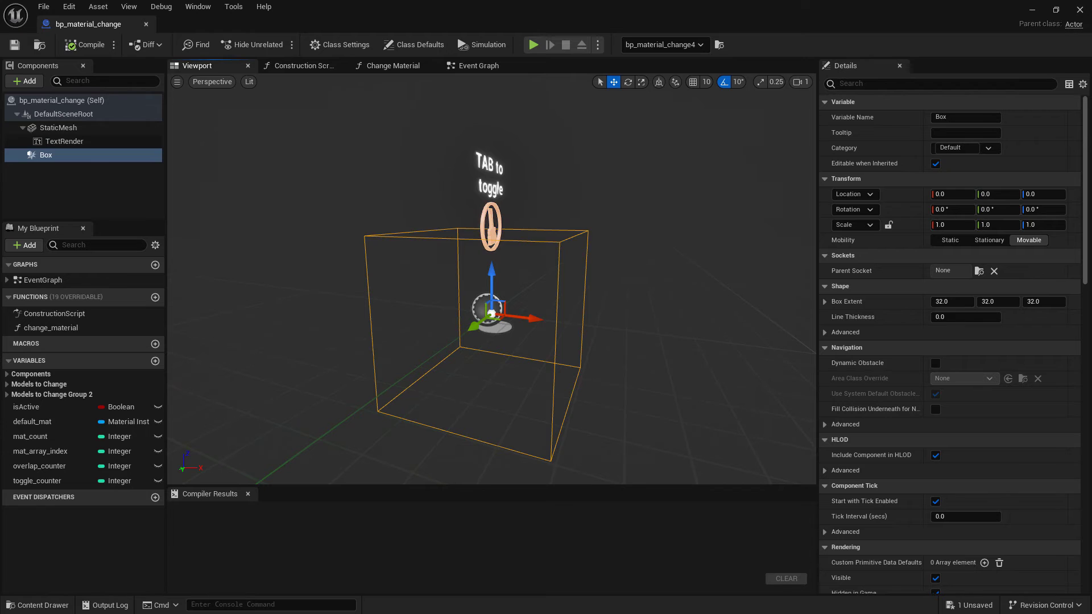
click(490, 226)
scroll(490, 218, up, 1)
scroll(491, 218, down, 1)
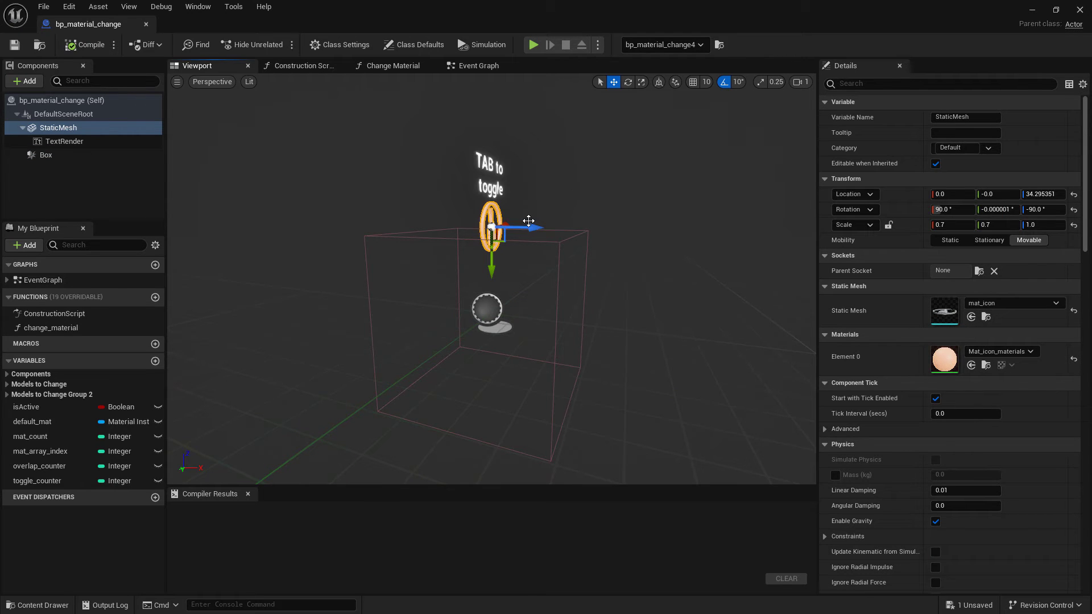
click(68, 143)
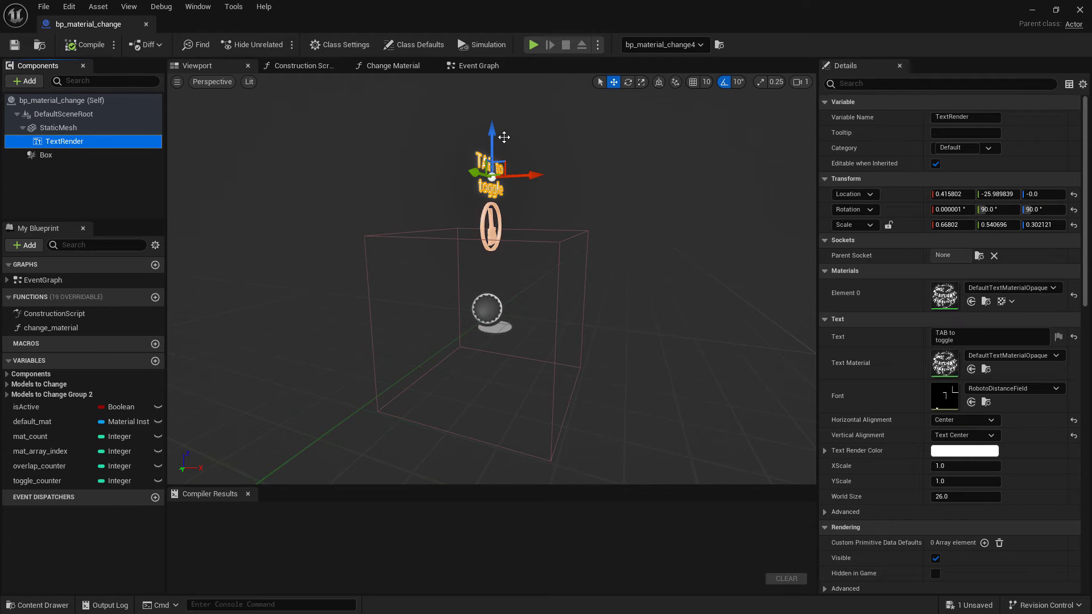
click(481, 68)
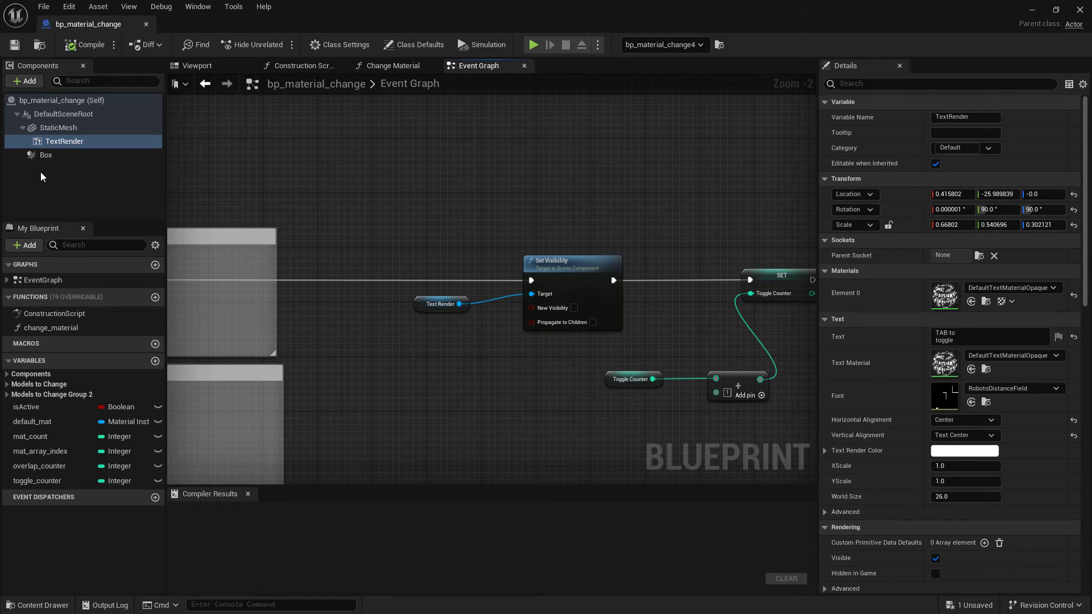
Add a Set Visibility node targeting the StaticMesh component in the Event Graph, then delete both new nodes
drag(57, 128, 559, 175)
click(472, 176)
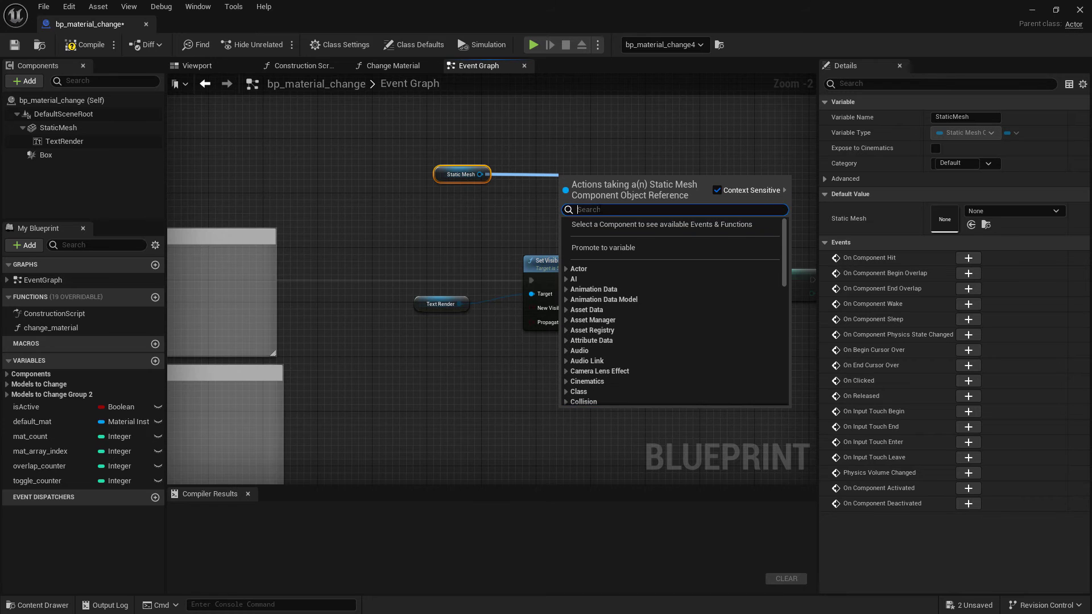
text(d)
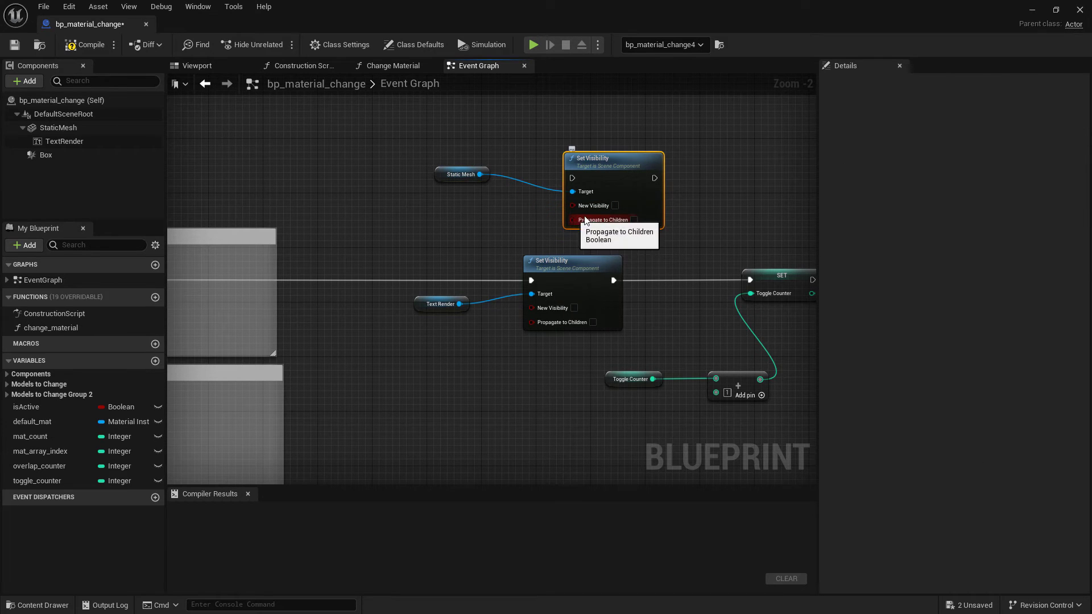
drag(723, 206, 463, 134)
key(Delete)
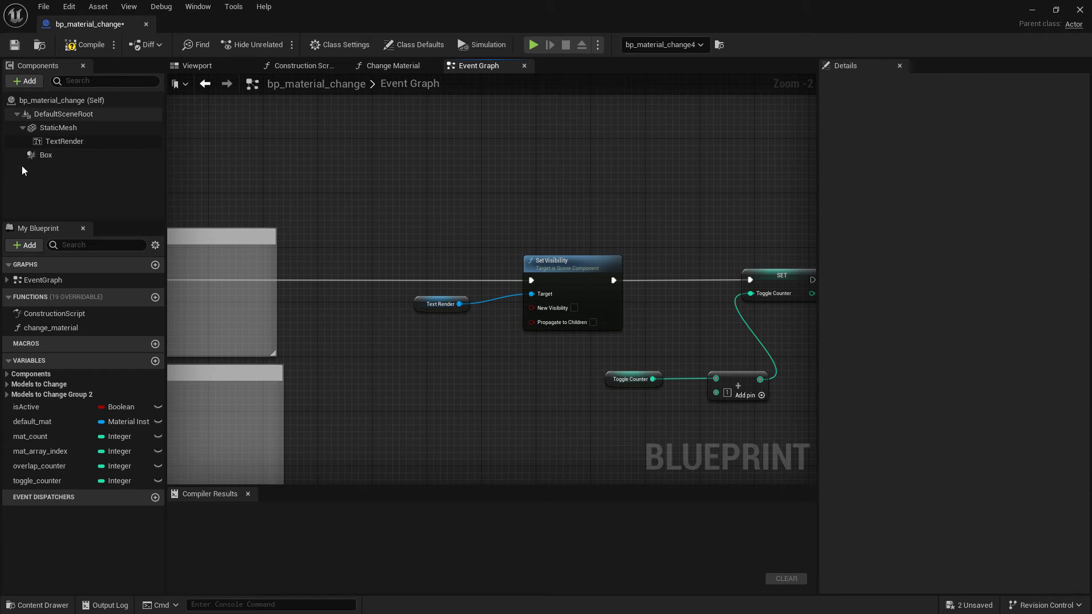
Expand the Models to Change variables and examine the Event BeginPlay default-material section of the graph
scroll(486, 324, down, 1)
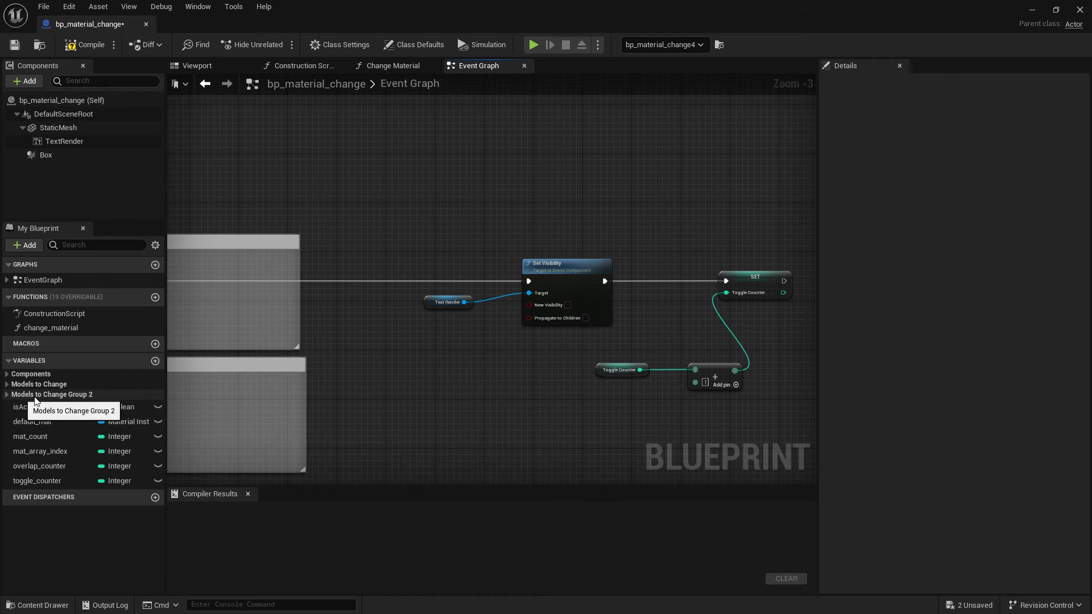
click(6, 385)
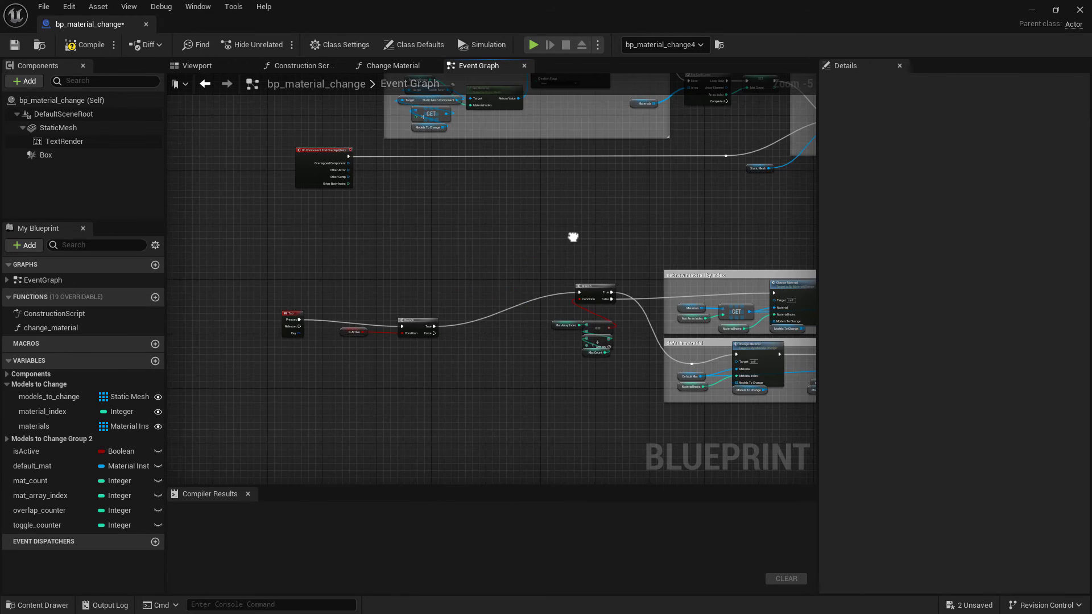
right_drag(573, 237, 476, 367)
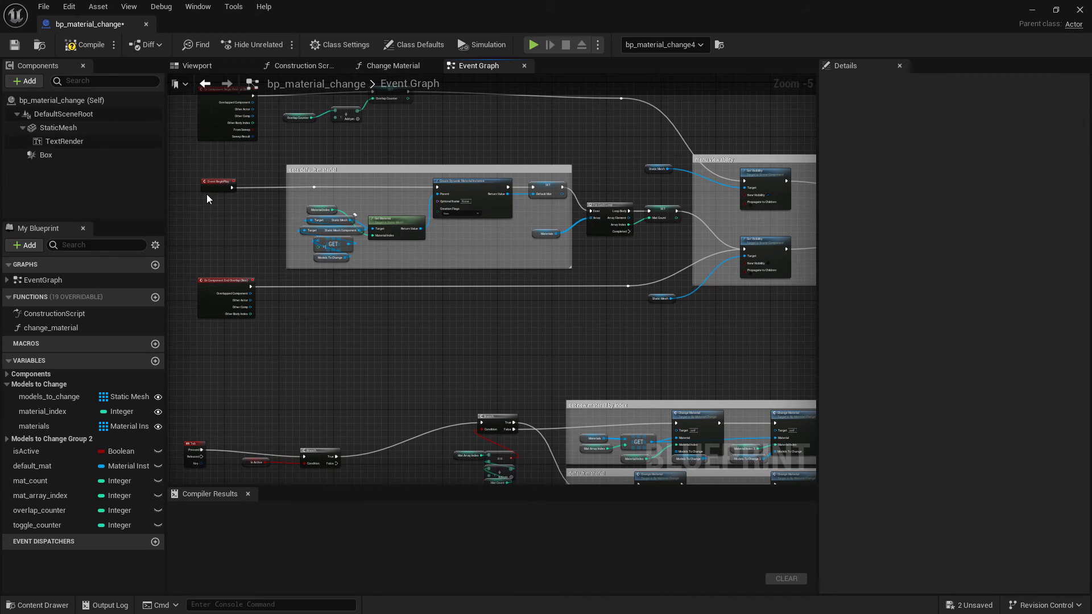
scroll(215, 182, up, 3)
scroll(222, 187, down, 2)
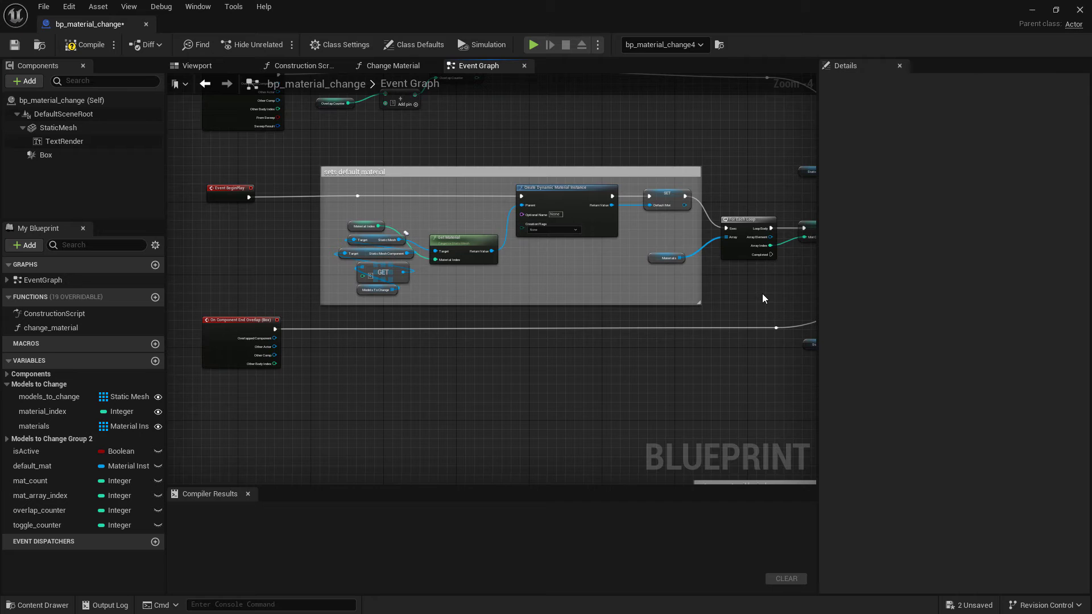
right_drag(763, 294, 733, 292)
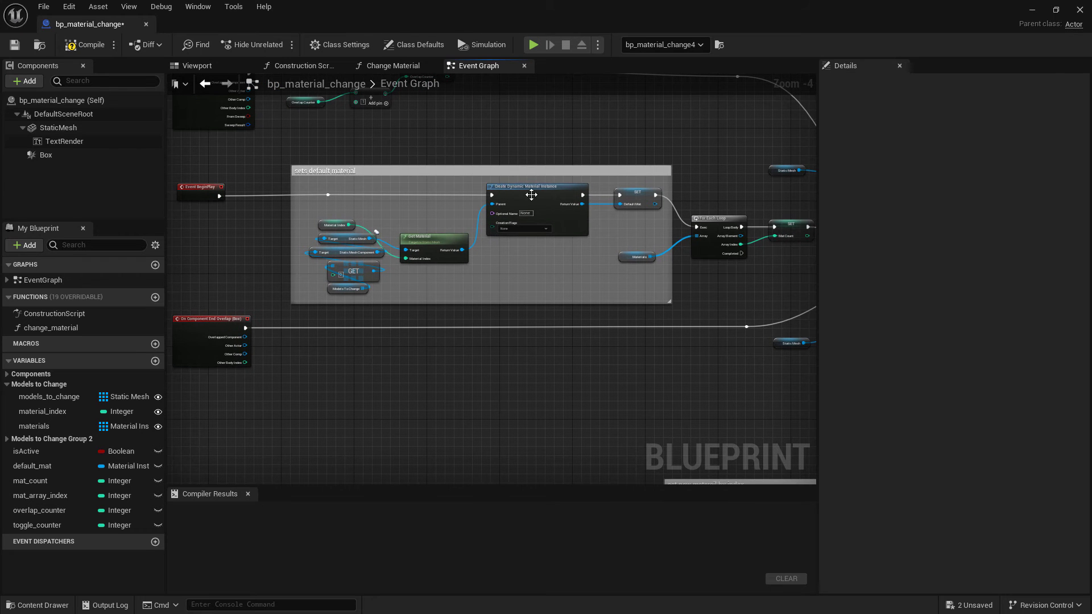
Examine the overlap events, the default-material setup and the menu visibility section of the Event Graph
right_click(693, 385)
scroll(637, 202, up, 1)
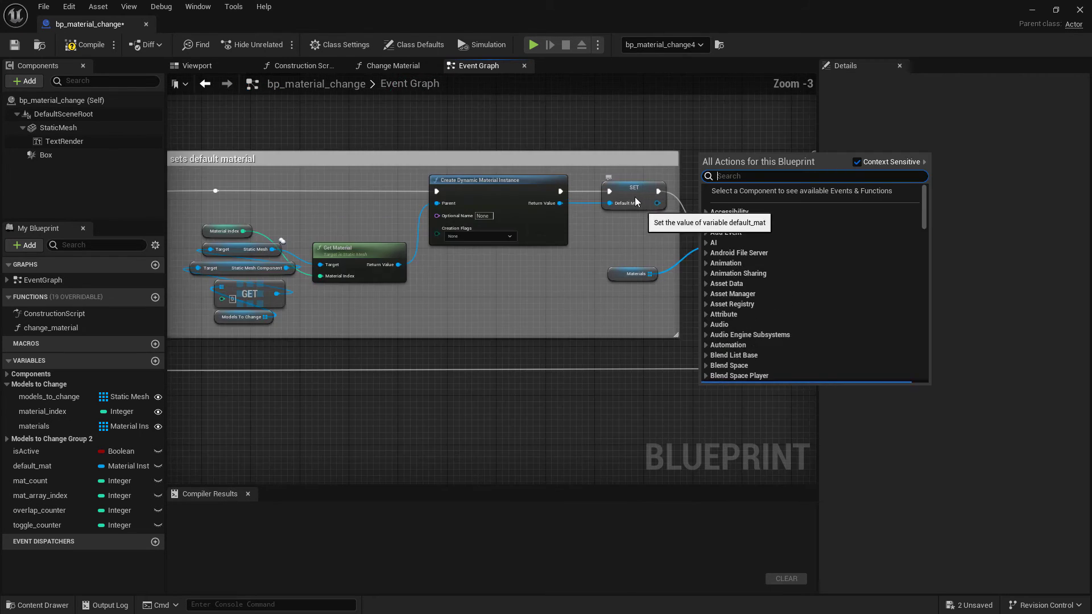
scroll(625, 410, down, 2)
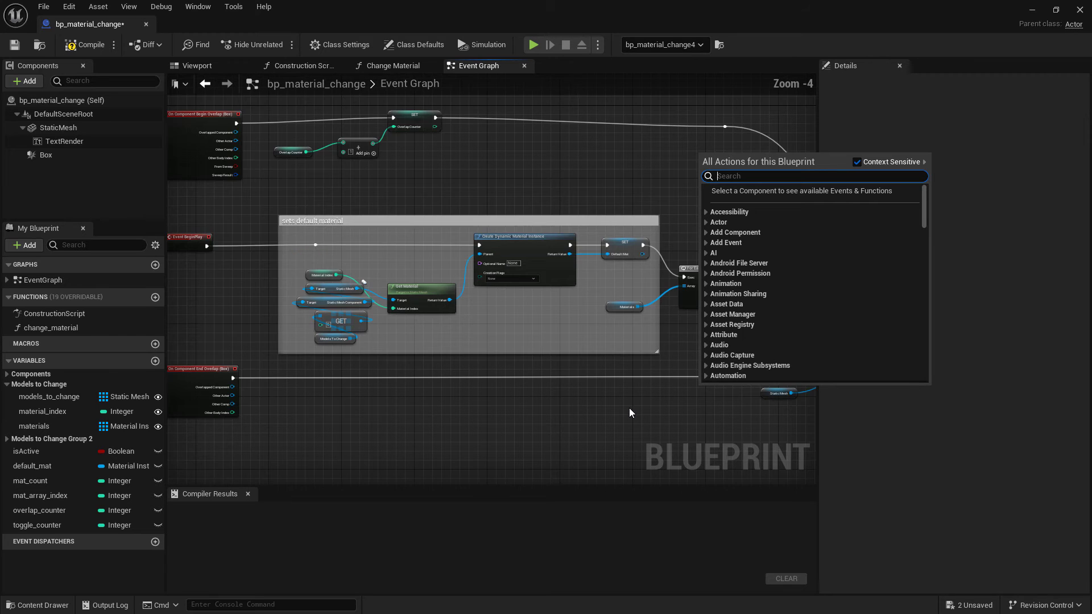
right_drag(629, 410, 578, 397)
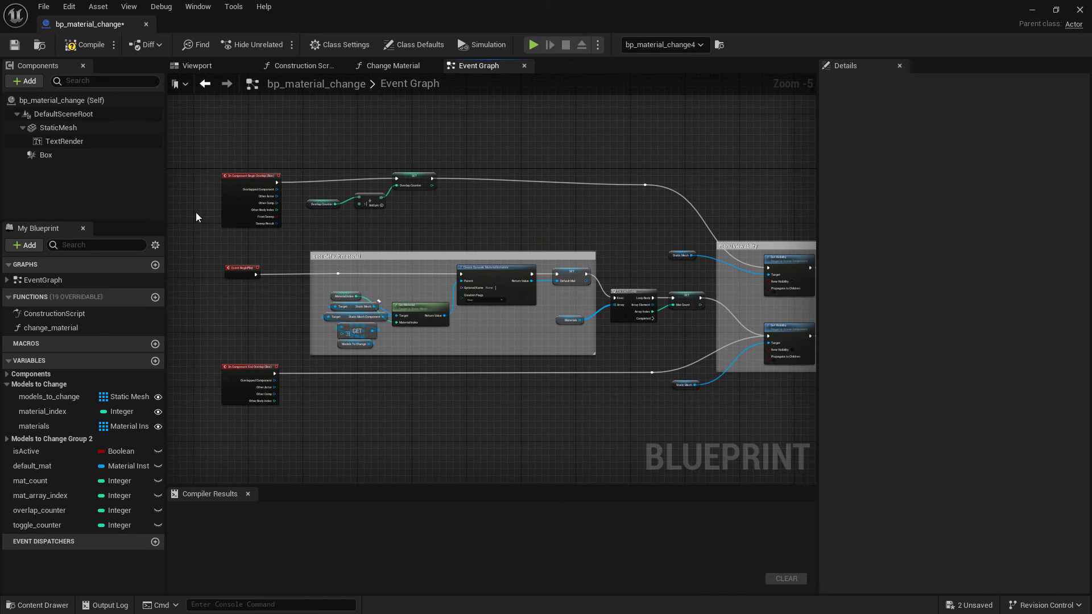
scroll(261, 194, up, 2)
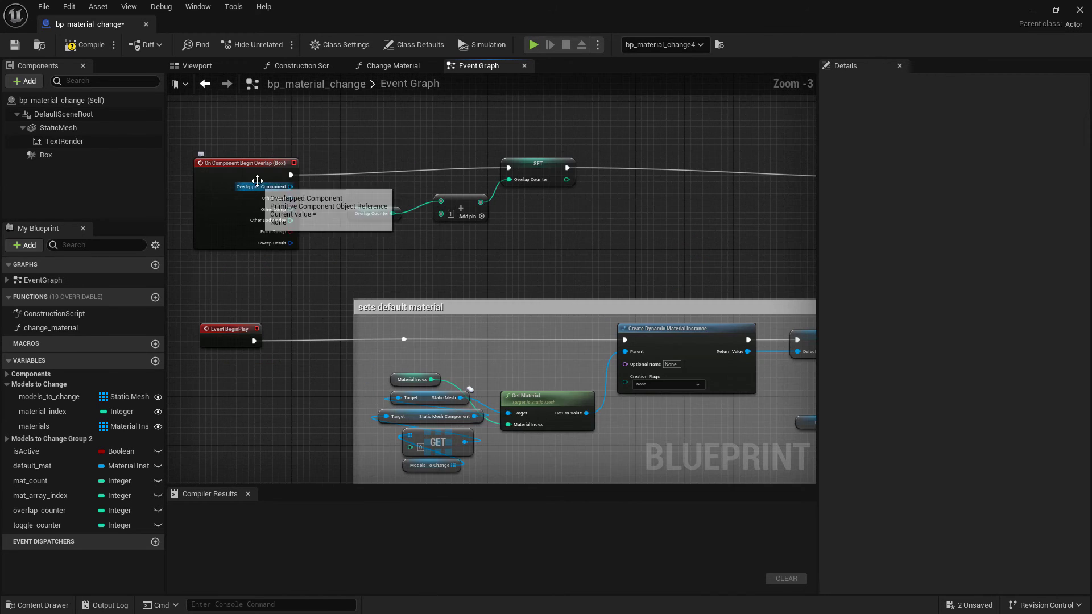
right_drag(302, 407, 199, 387)
scroll(652, 245, down, 2)
right_drag(673, 244, 408, 228)
scroll(631, 283, up, 1)
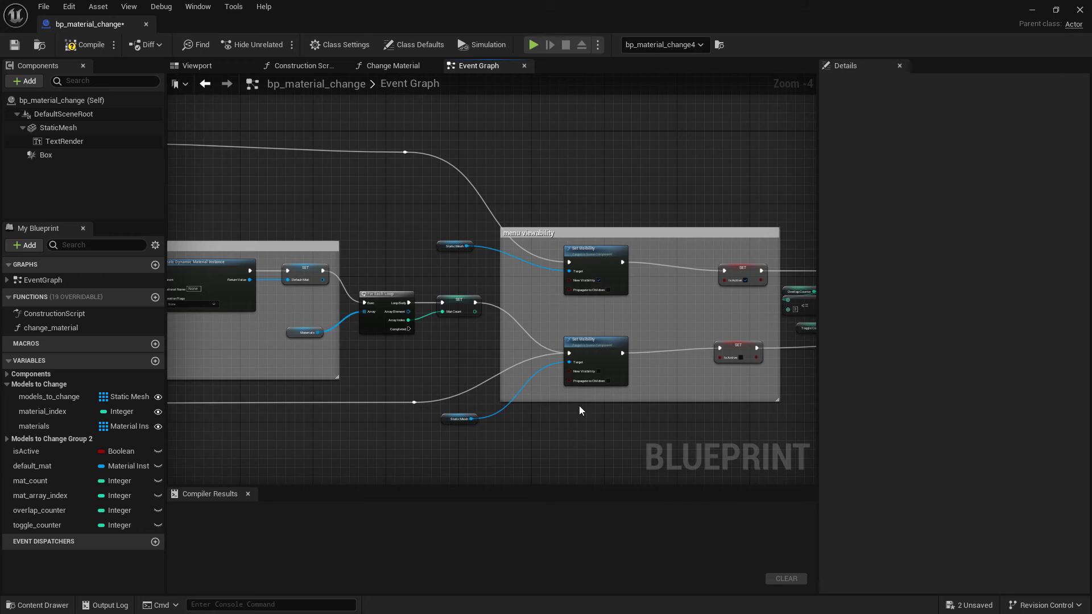
right_drag(661, 413, 529, 410)
scroll(605, 289, up, 2)
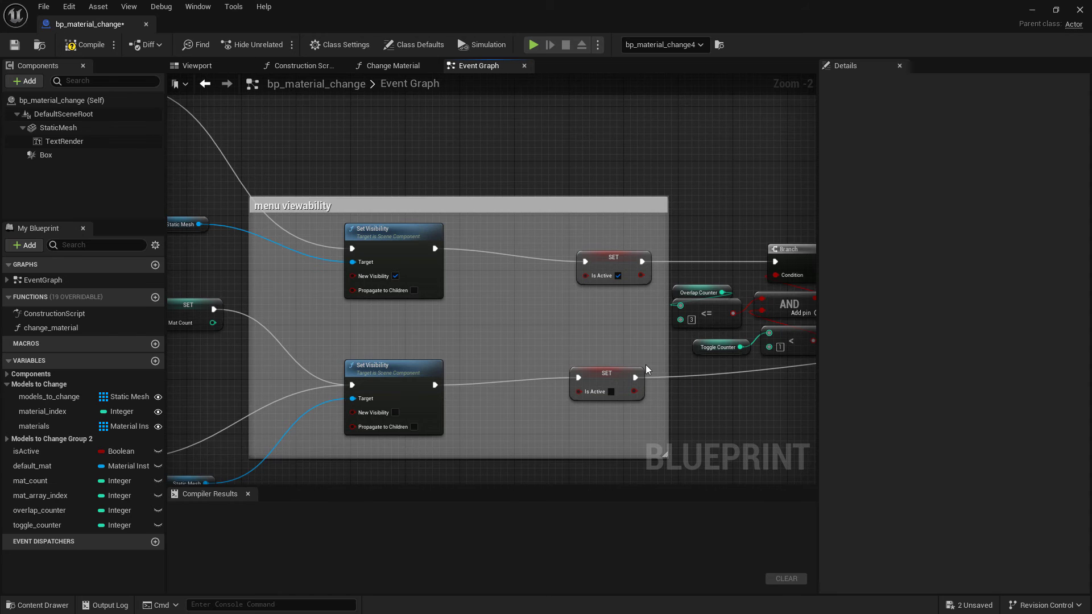
scroll(431, 303, down, 3)
right_drag(429, 299, 511, 335)
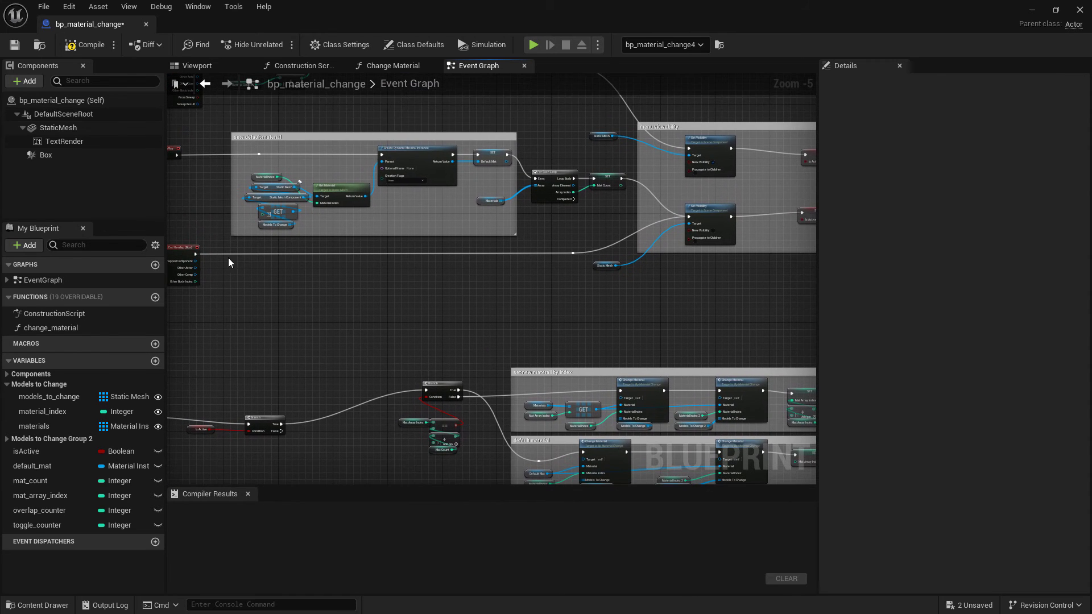
right_drag(363, 375, 485, 310)
scroll(428, 408, up, 1)
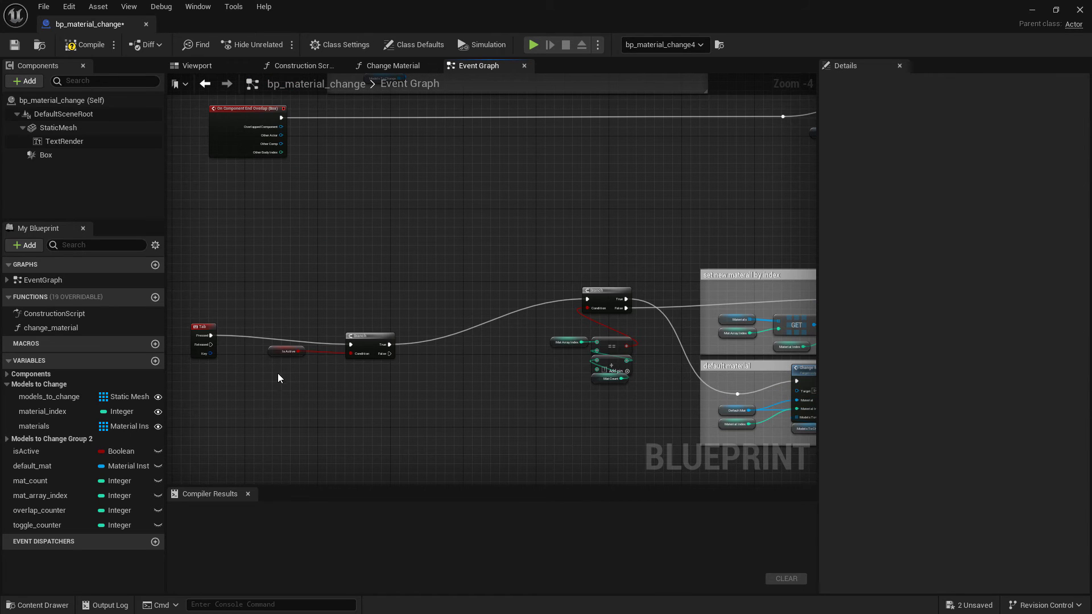
Examine the Branch nodes and the Change Material calls in the set-new-material and default-material sections of the graph
scroll(287, 354, up, 2)
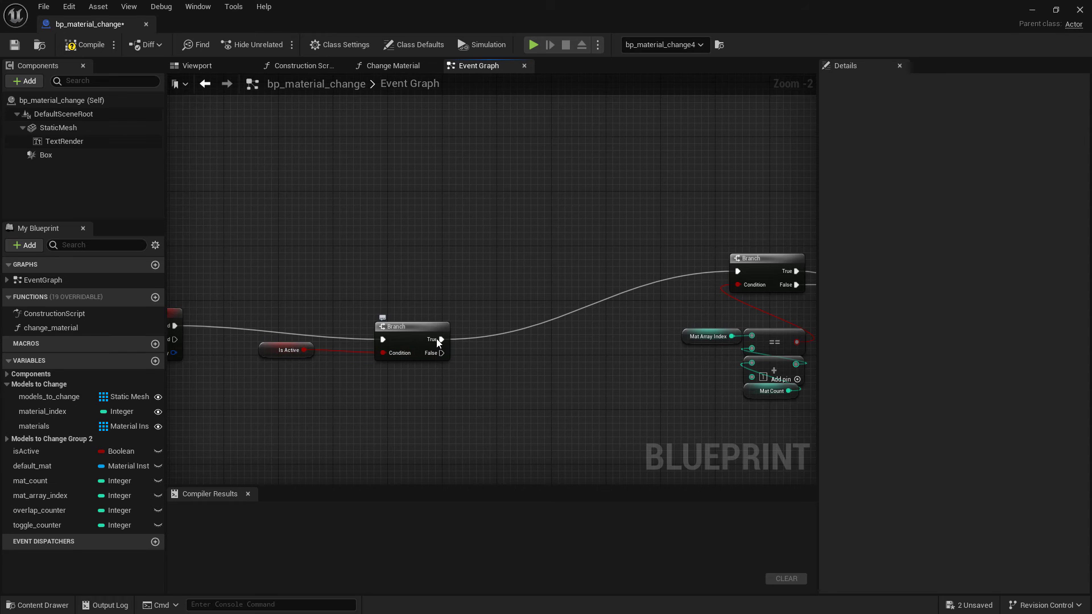
right_drag(609, 372, 354, 358)
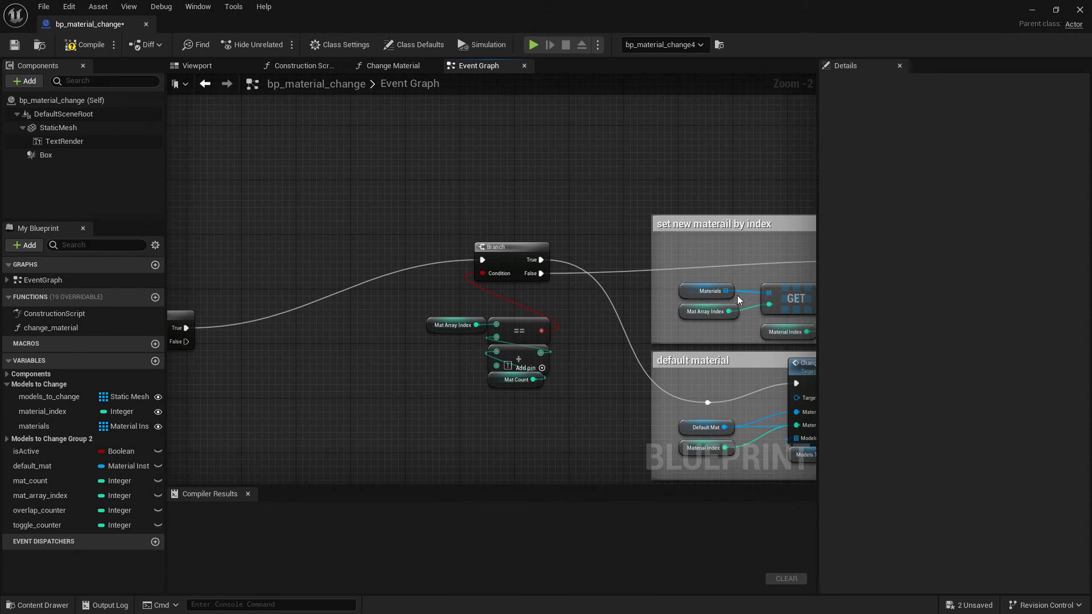
right_drag(573, 225, 404, 212)
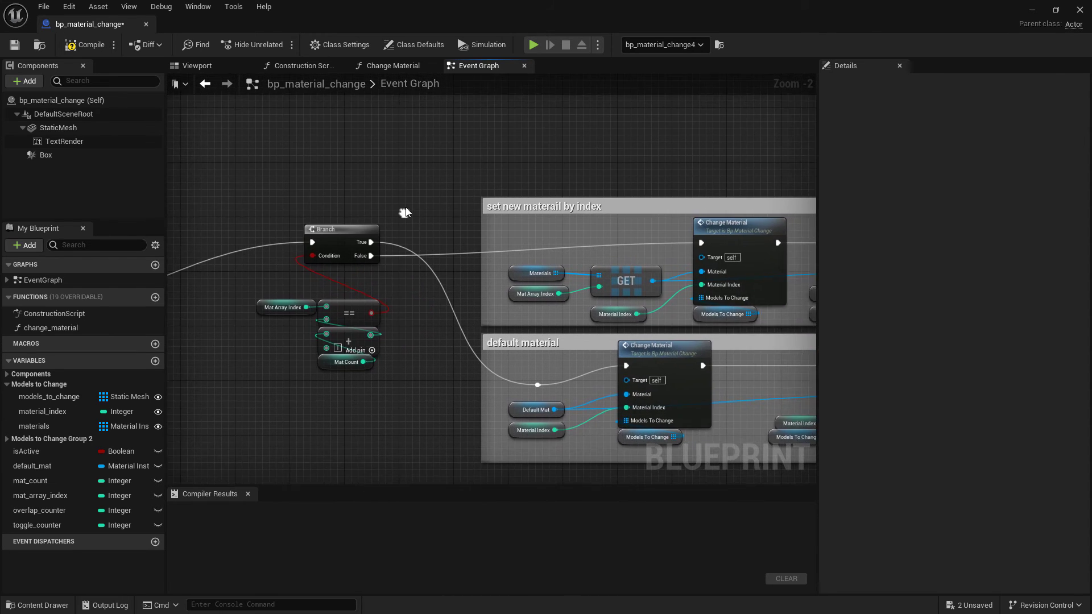
scroll(405, 212, down, 1)
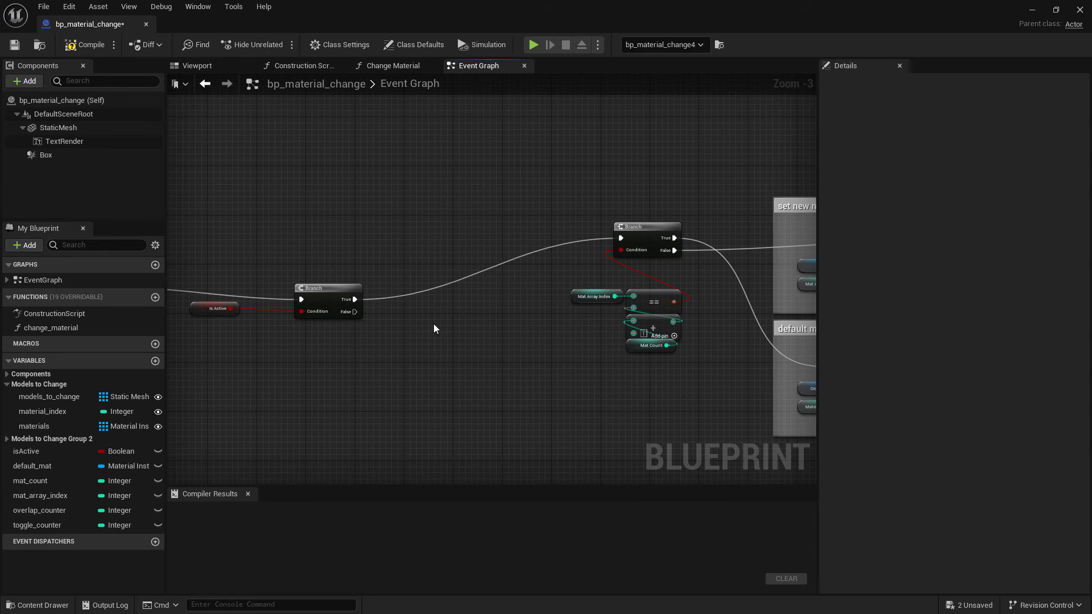
right_drag(688, 287, 509, 314)
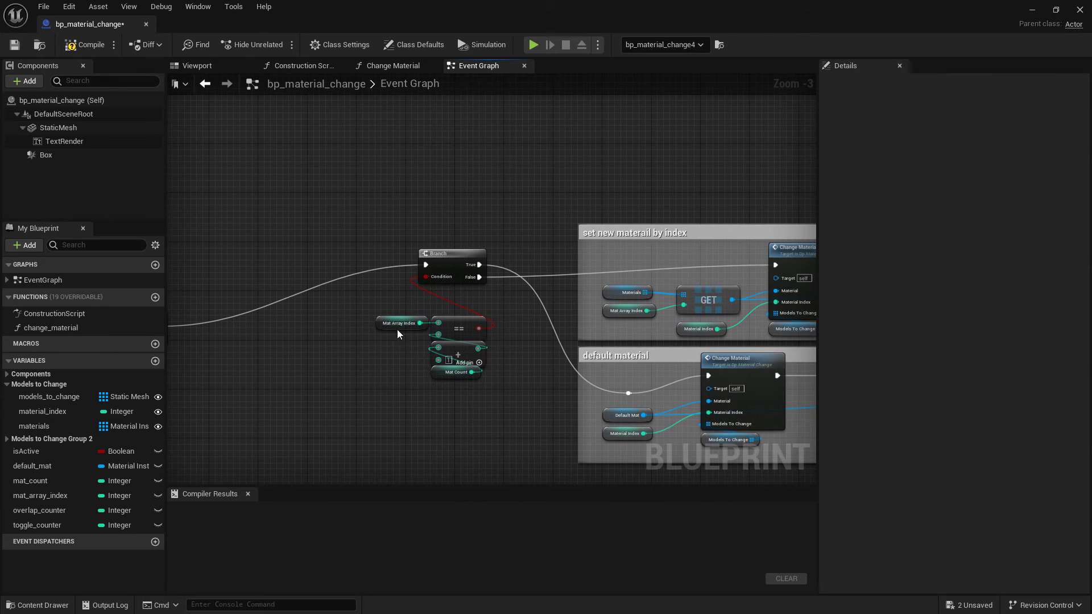
right_drag(543, 355, 364, 335)
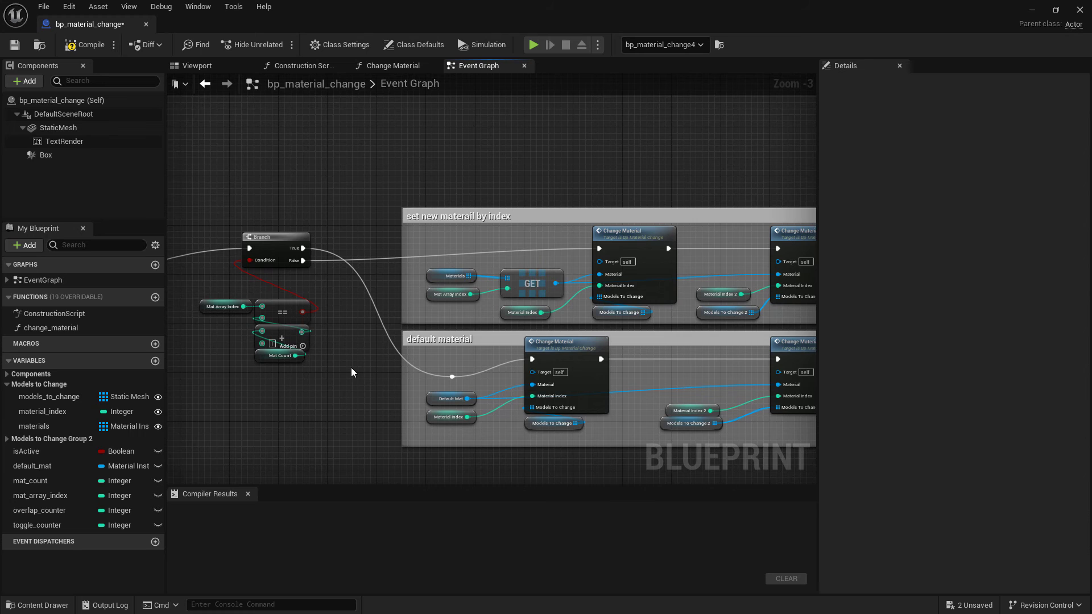
scroll(354, 371, down, 2)
scroll(359, 357, up, 1)
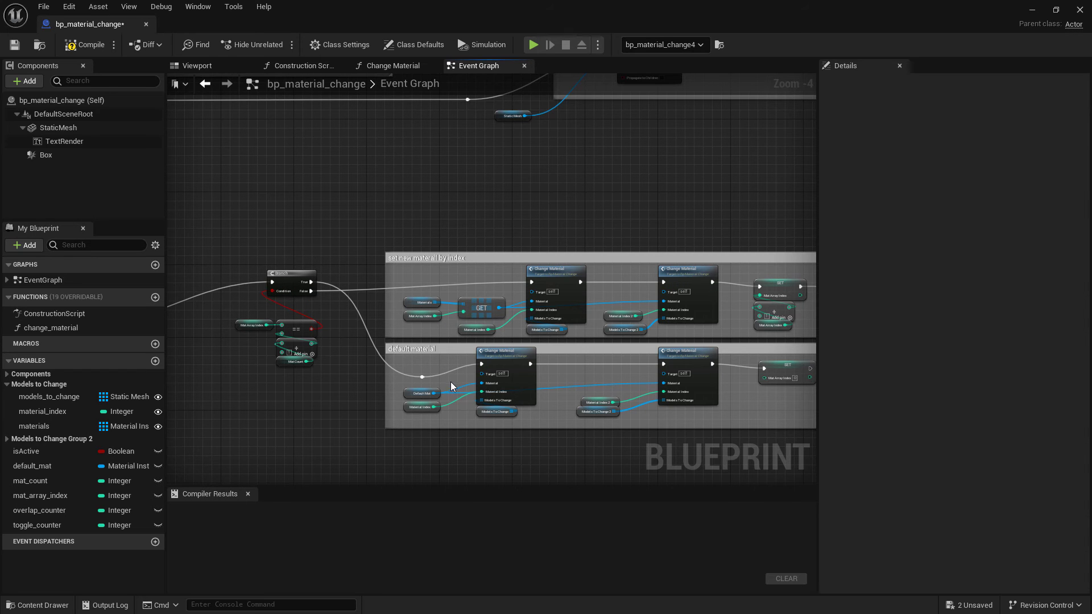
scroll(313, 302, up, 2)
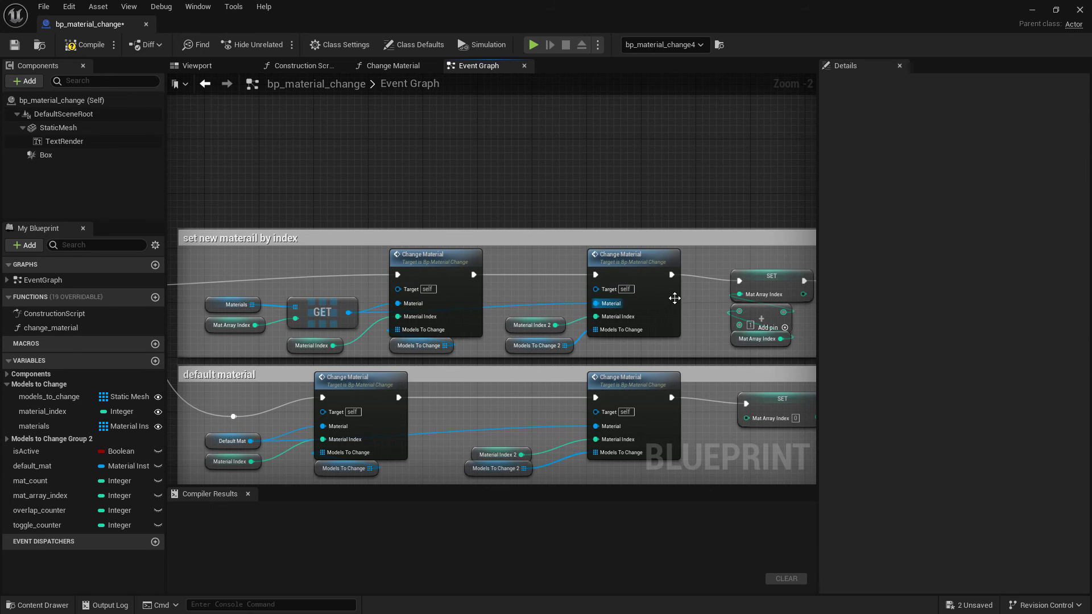
right_drag(731, 215, 553, 212)
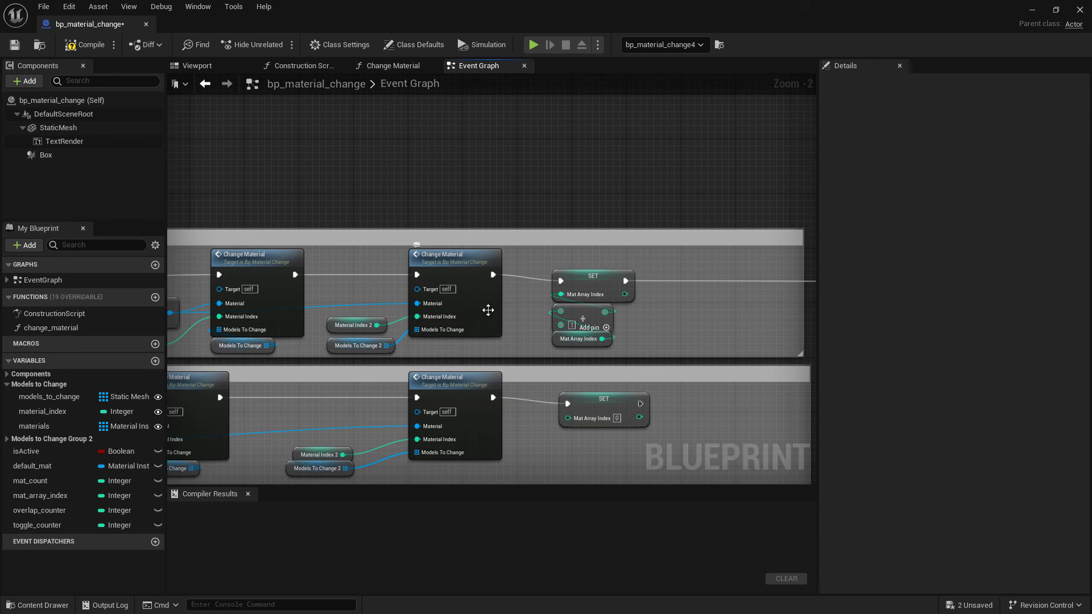
right_drag(411, 213, 433, 210)
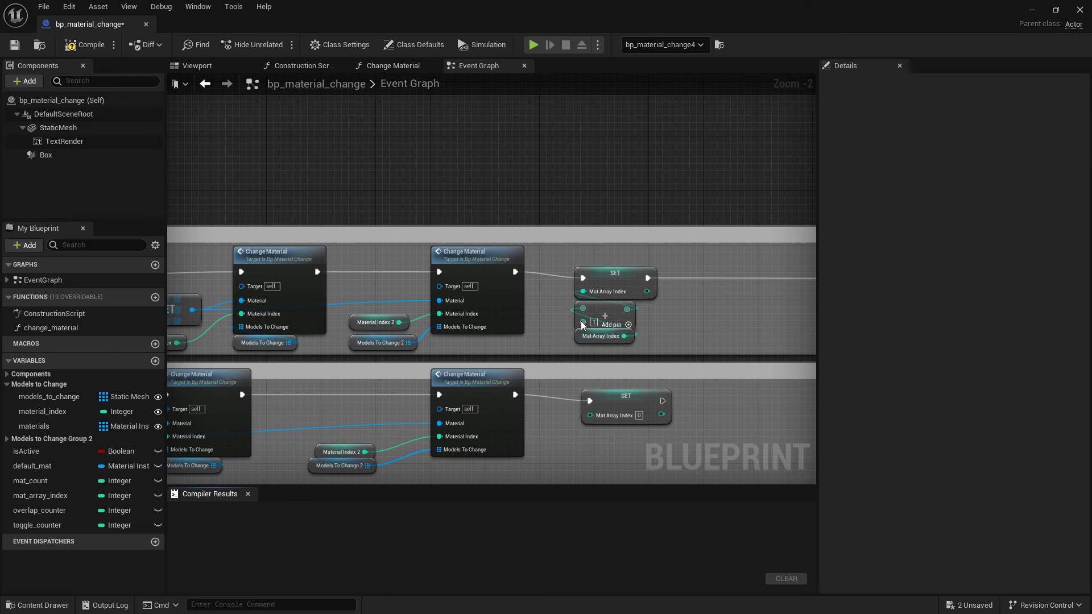
scroll(687, 173, down, 1)
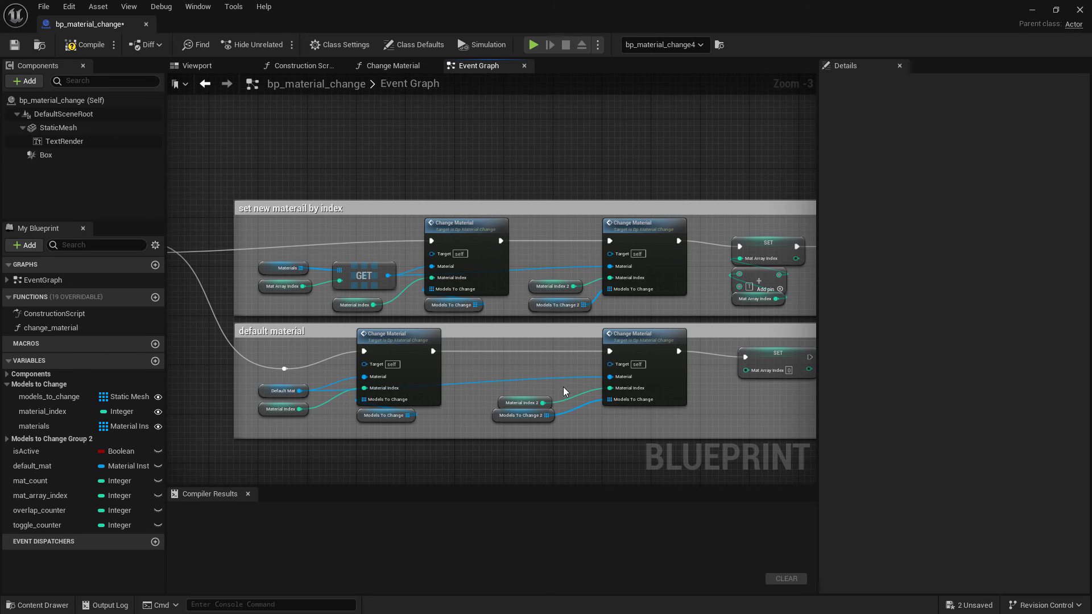
scroll(692, 459, down, 3)
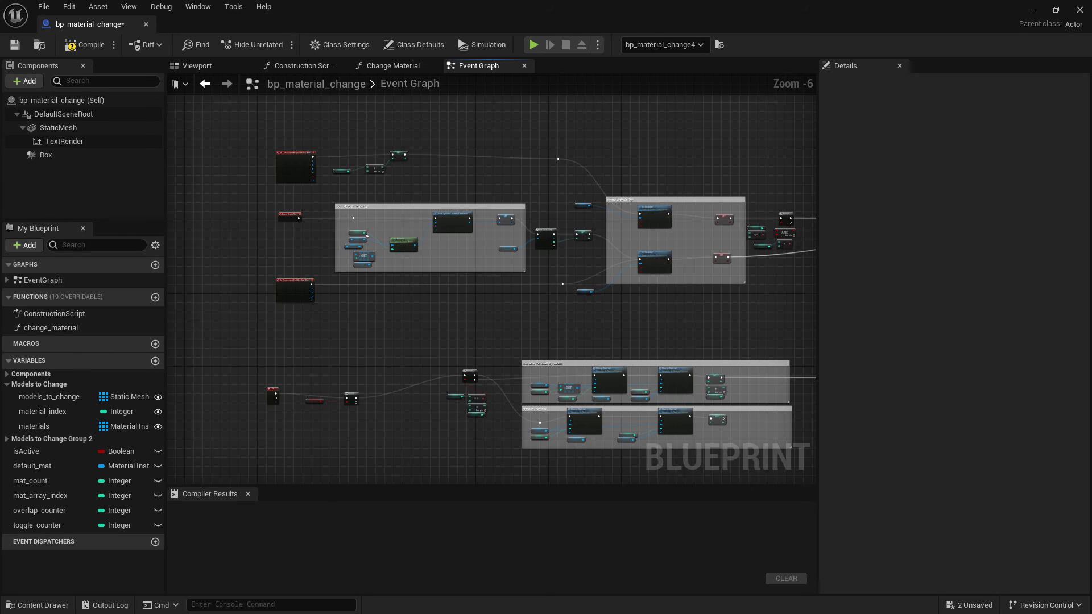
scroll(612, 432, up, 1)
right_drag(612, 431, 487, 414)
scroll(653, 366, up, 1)
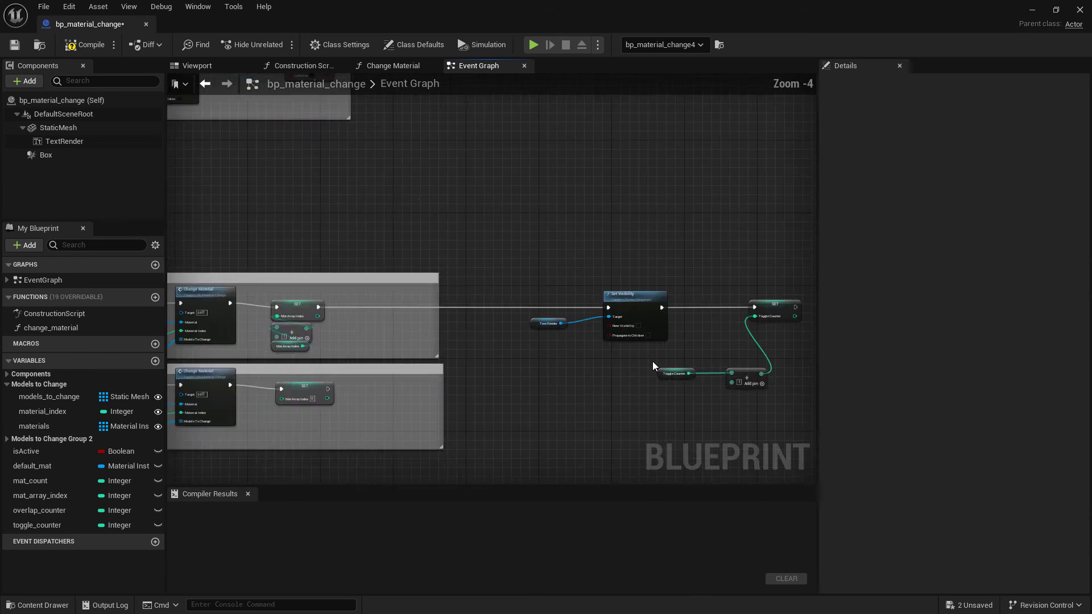
scroll(653, 366, up, 2)
scroll(687, 411, down, 5)
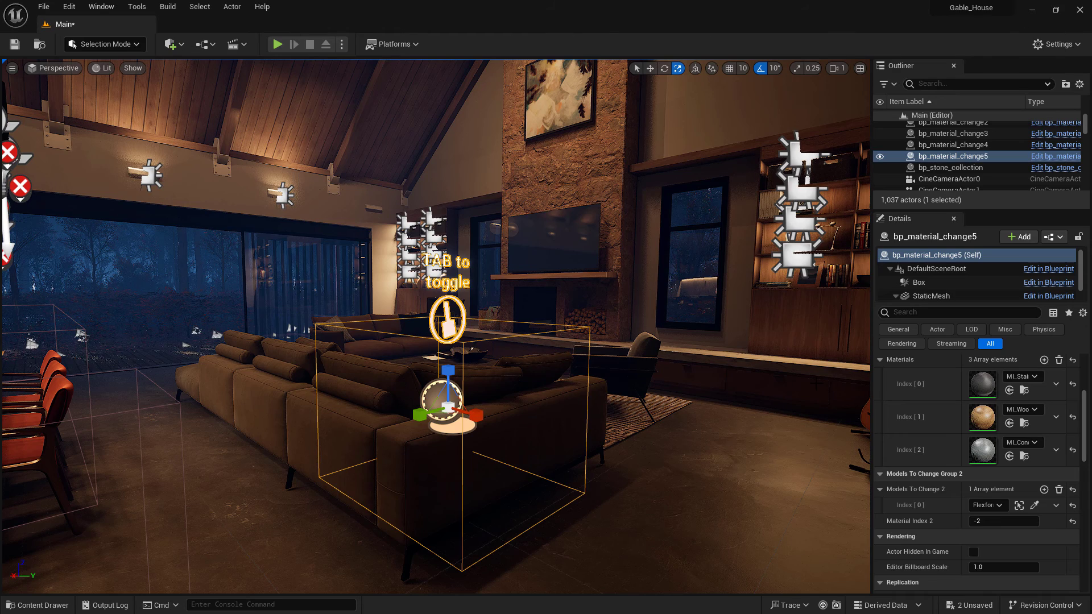
Add two elements to the sofa material changer's Models To Change array in its details
scroll(941, 425, up, 5)
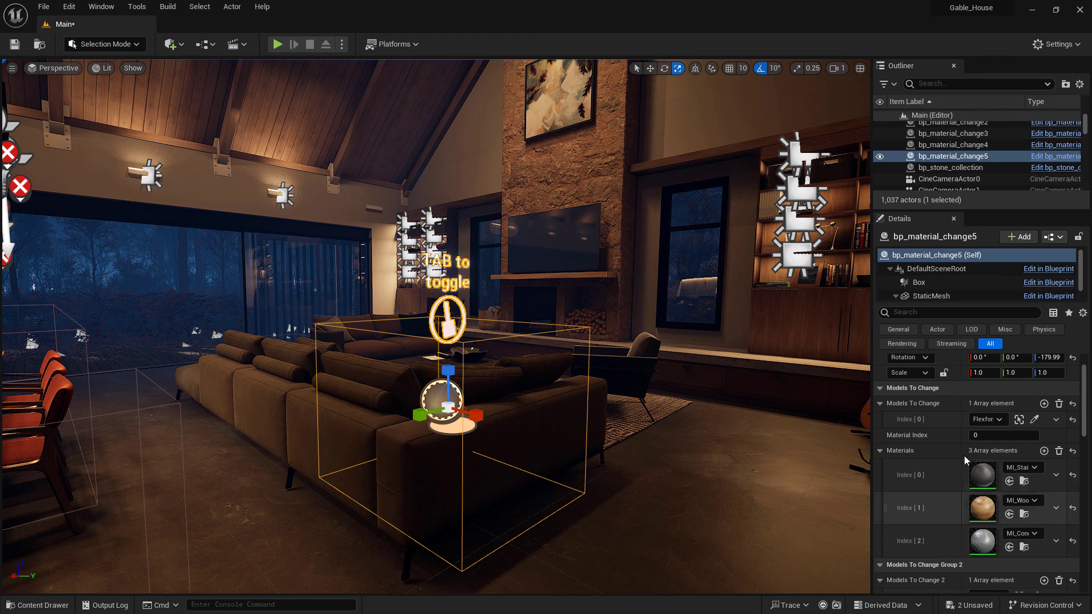
click(1045, 403)
click(1045, 404)
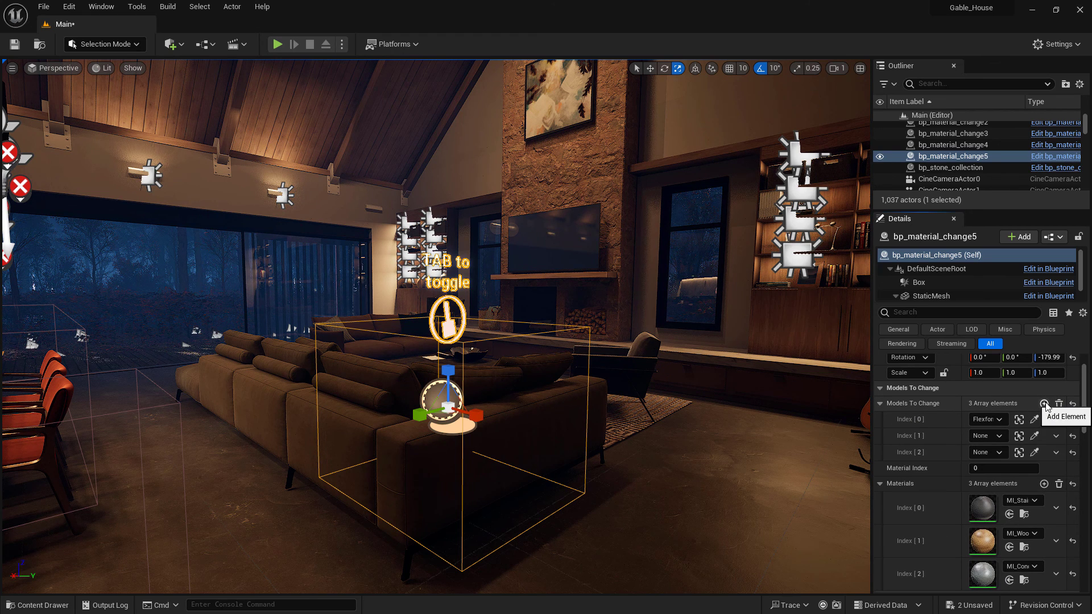
Pick two more sofa meshes from the viewport for Models To Change Index 1 and Index 2
click(1036, 437)
click(654, 349)
click(1036, 453)
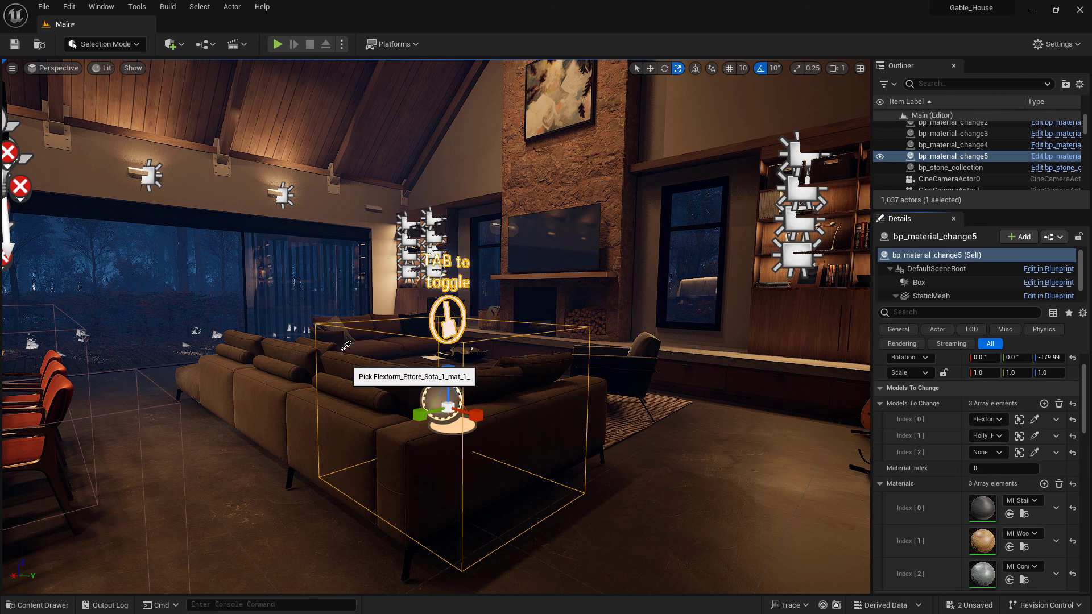
click(373, 339)
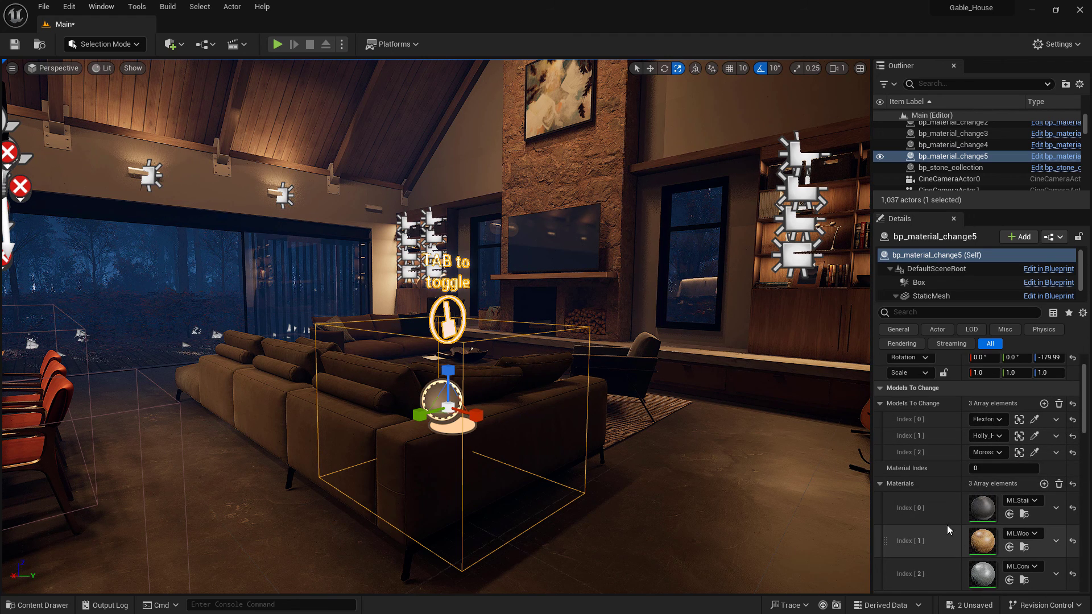
Play the level, walk to the sofa trigger and cycle through the sofa materials with the toggle
click(277, 44)
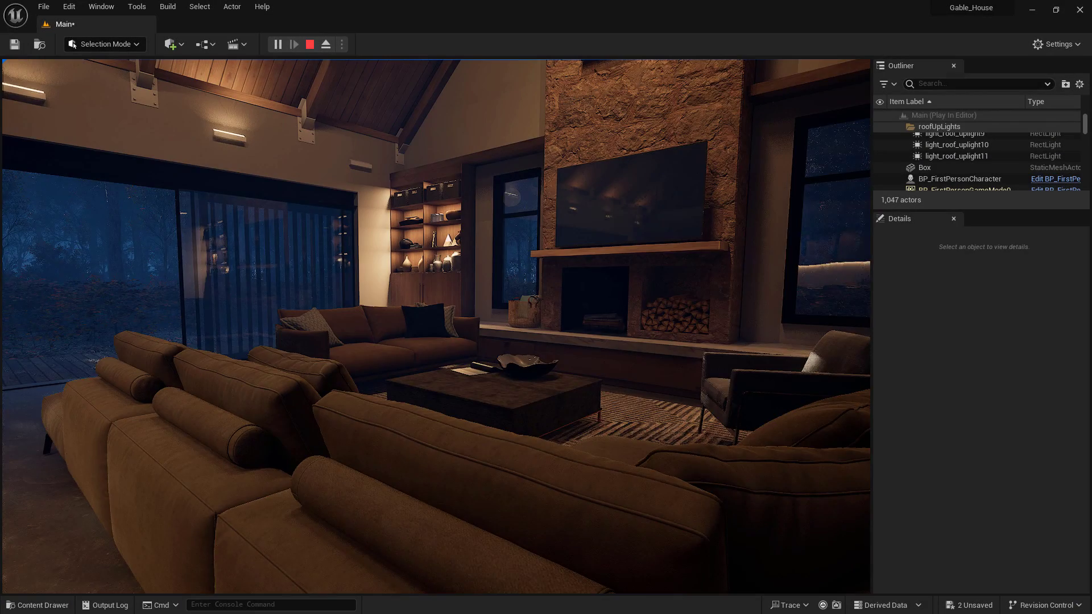
key(s)
key(d)
key(s)
key(d)
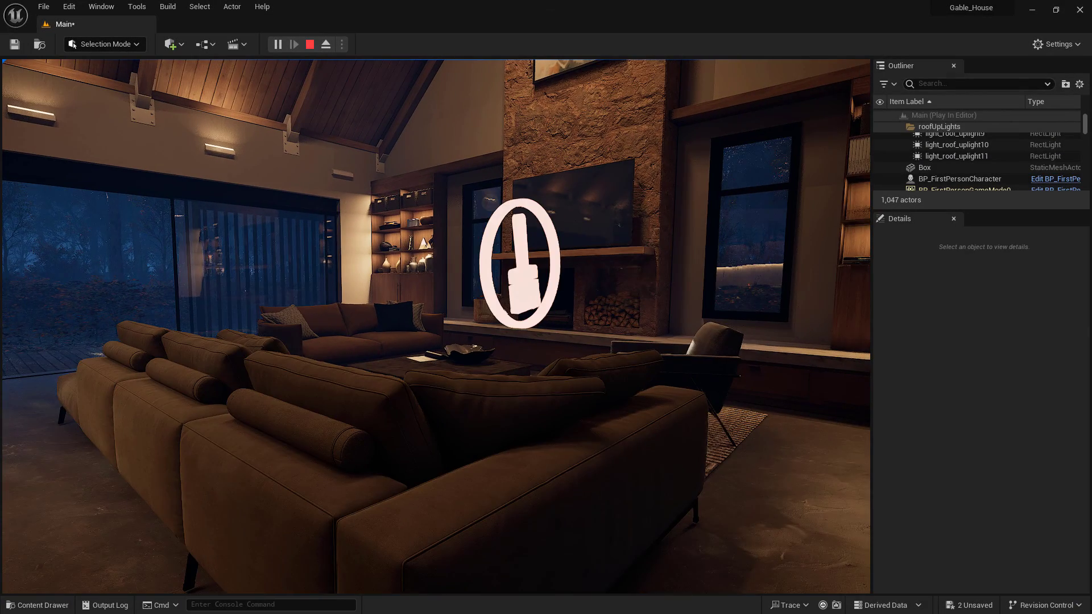
key(e)
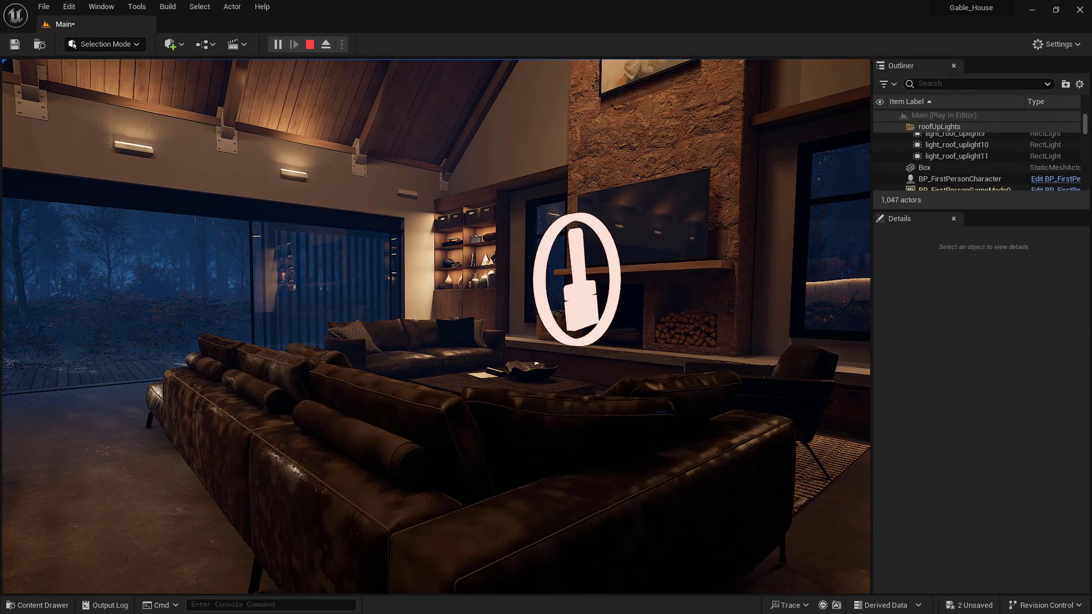
key(e)
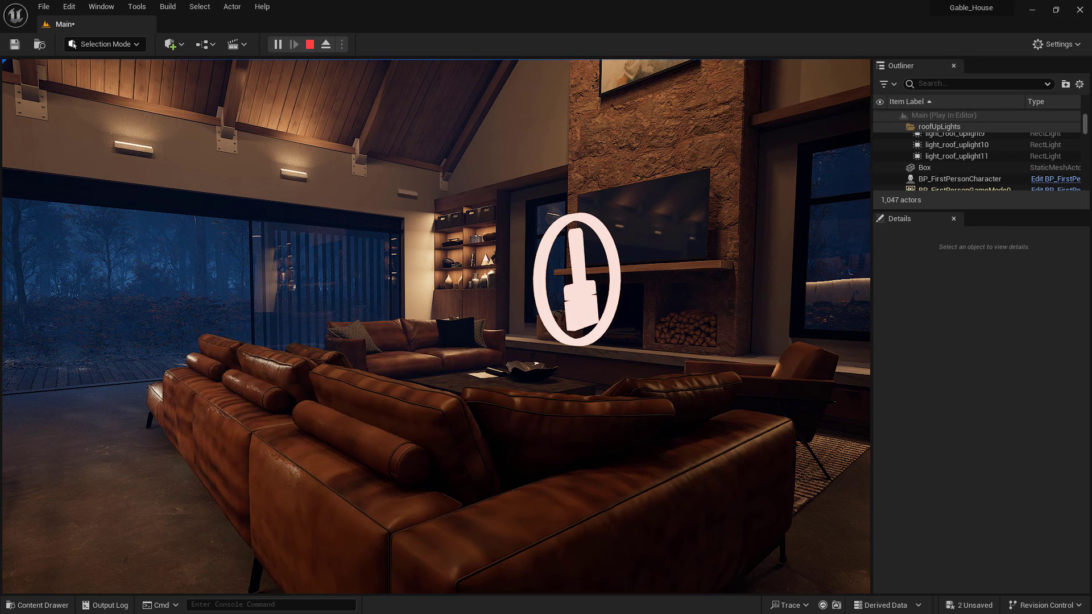
key(e)
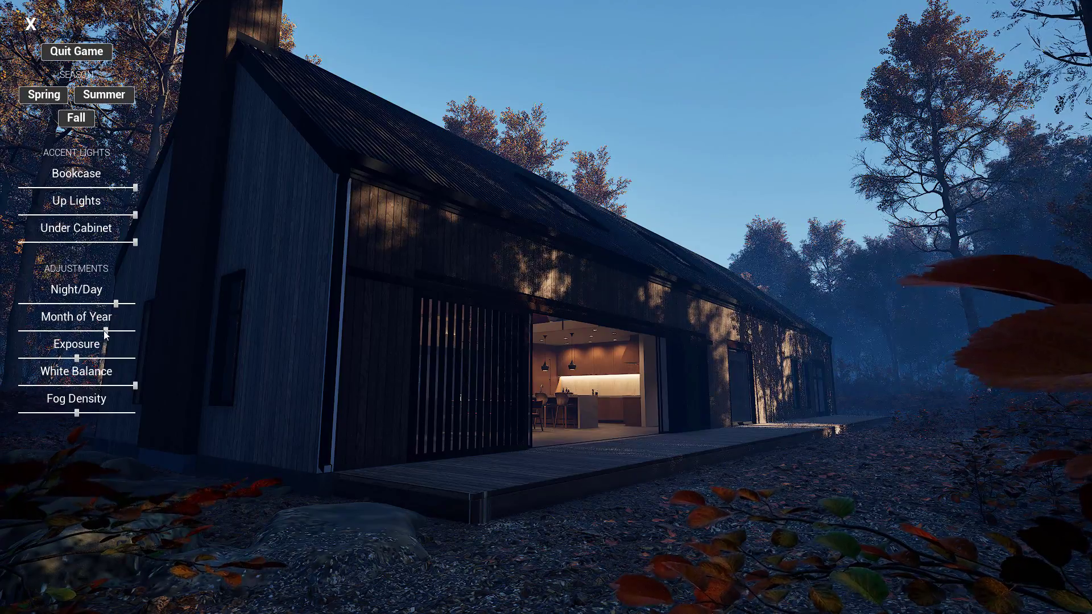
Adjust the Month of Year, Exposure and Fog Density sliders in the exterior demo's settings menu
drag(106, 335, 46, 330)
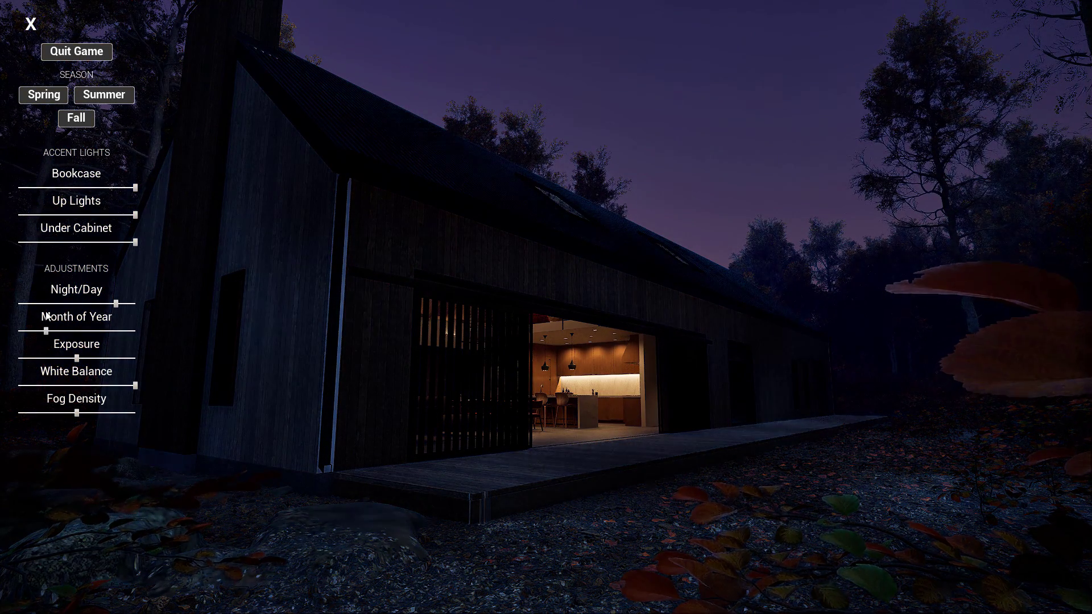
drag(89, 359, 120, 353)
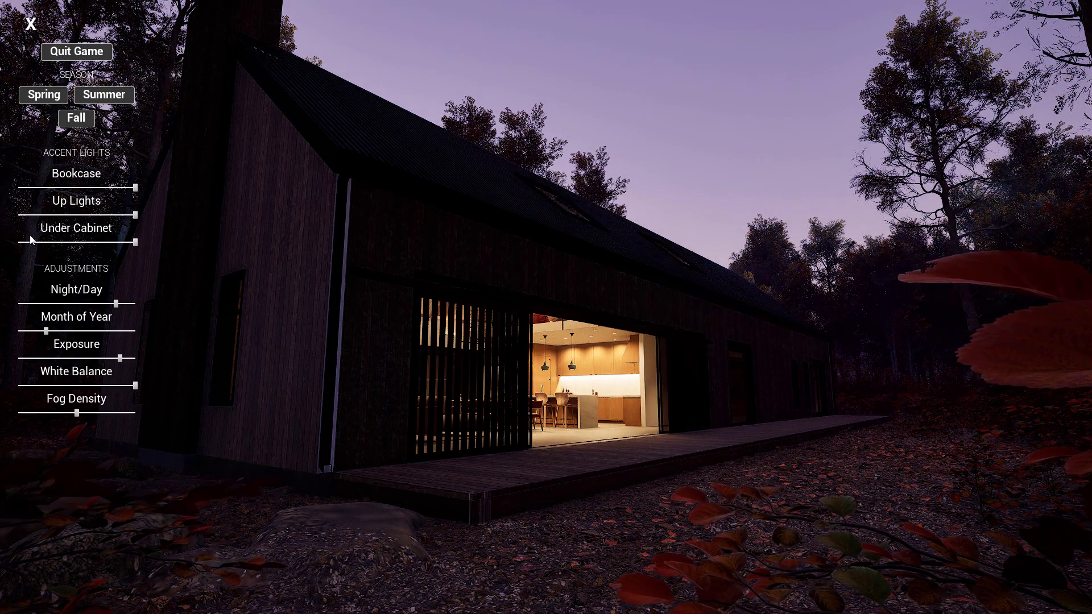
drag(137, 421, 206, 417)
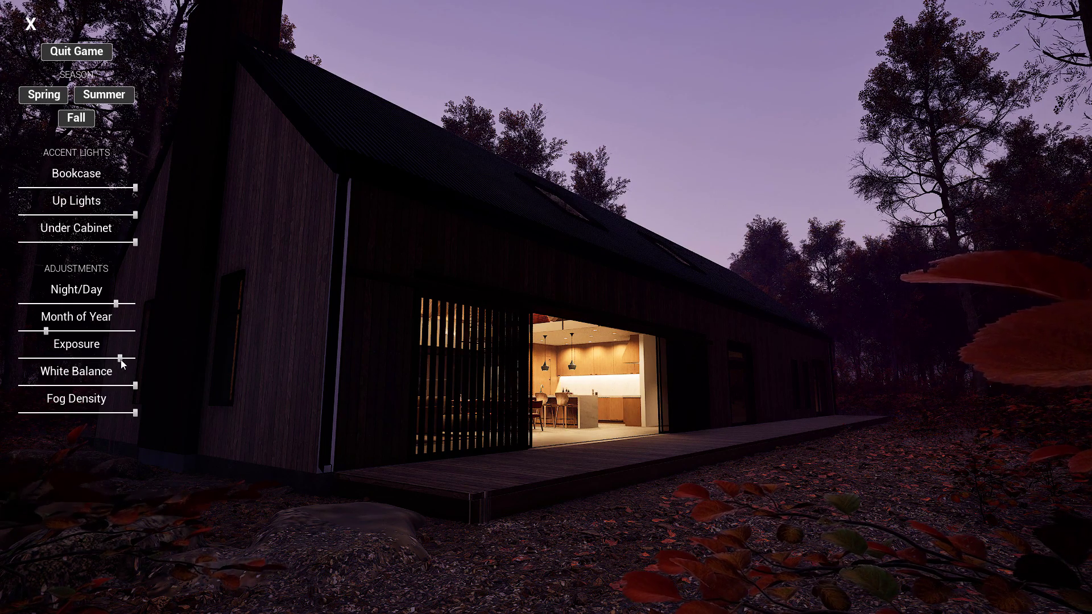
drag(142, 360, 159, 359)
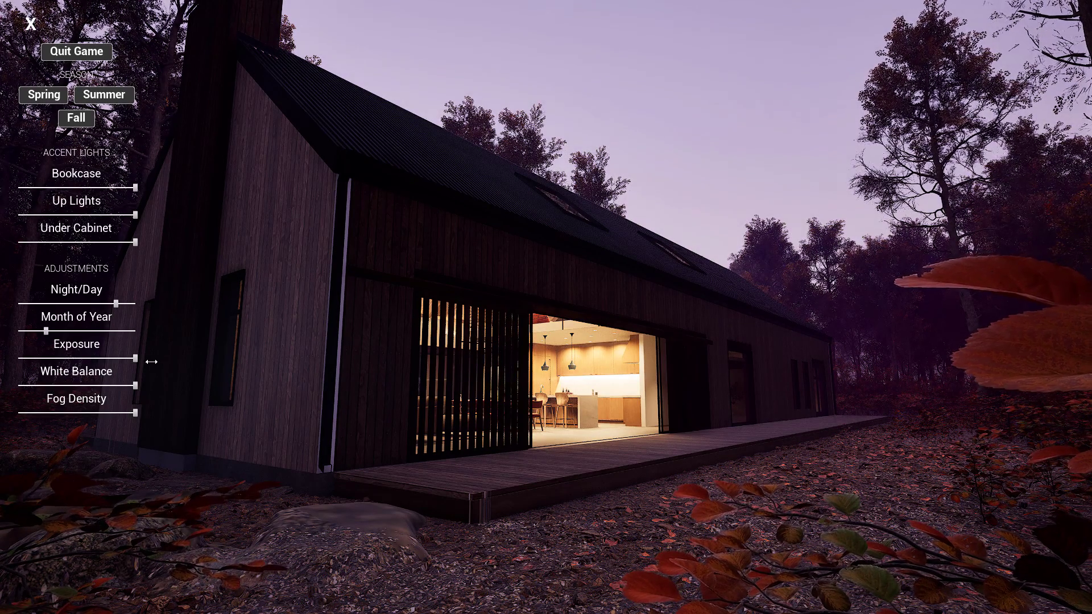